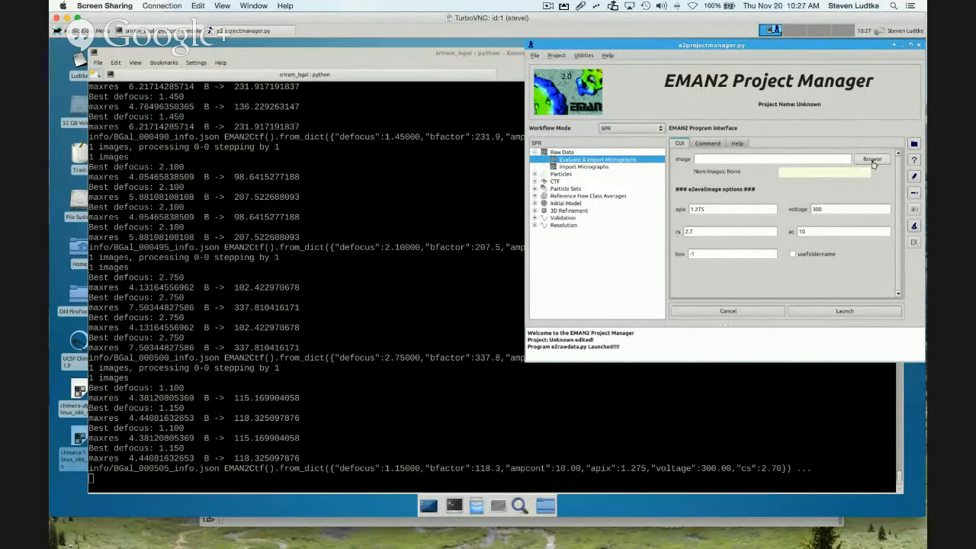
Load micrographs BGal_000000.hdf through BGal_000075.hdf from the micrographs folder into the micrograph evaluation form and launch the evaluation
click(873, 161)
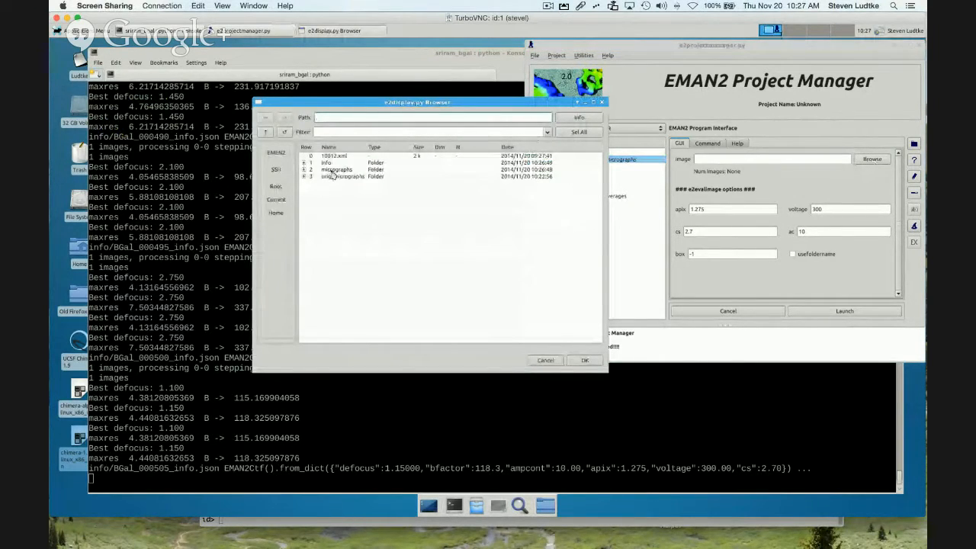
double_click(335, 169)
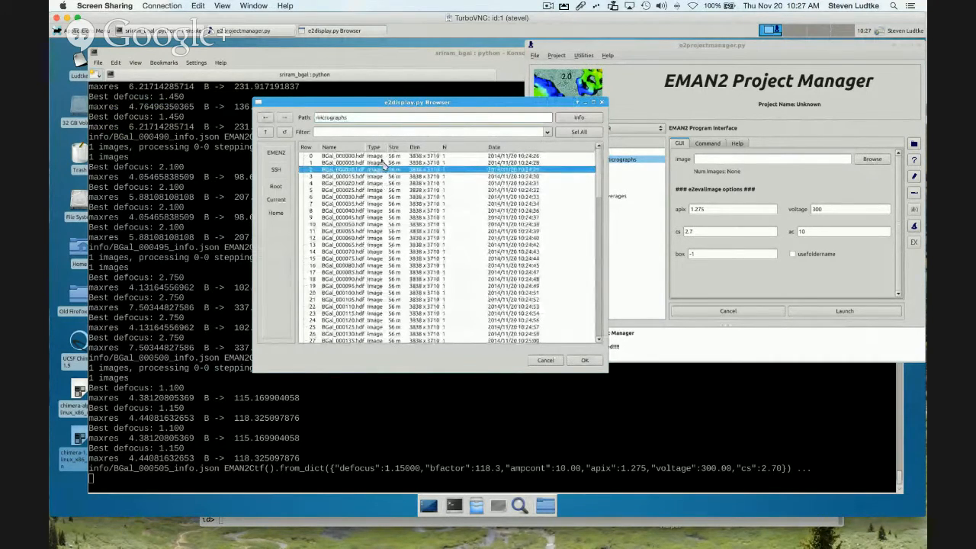
click(380, 156)
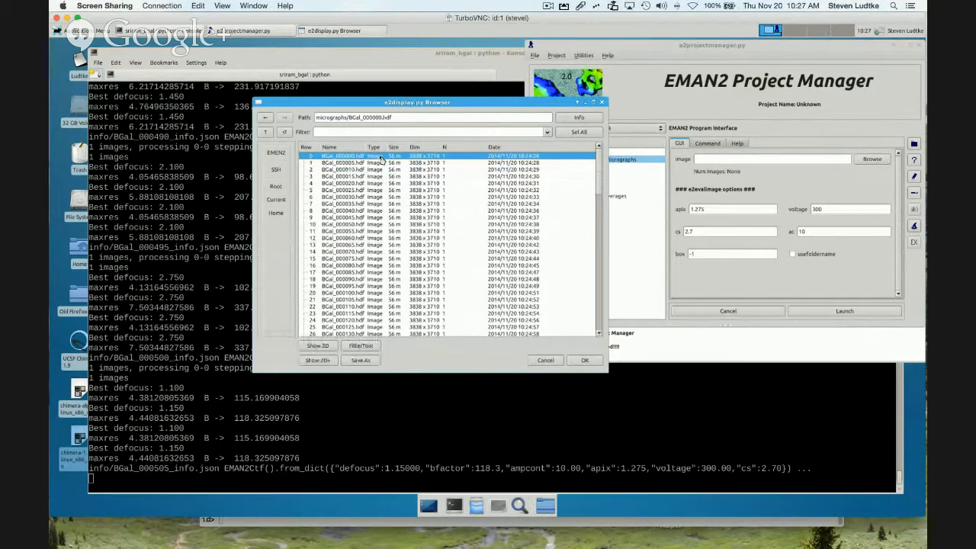
shift+click(359, 259)
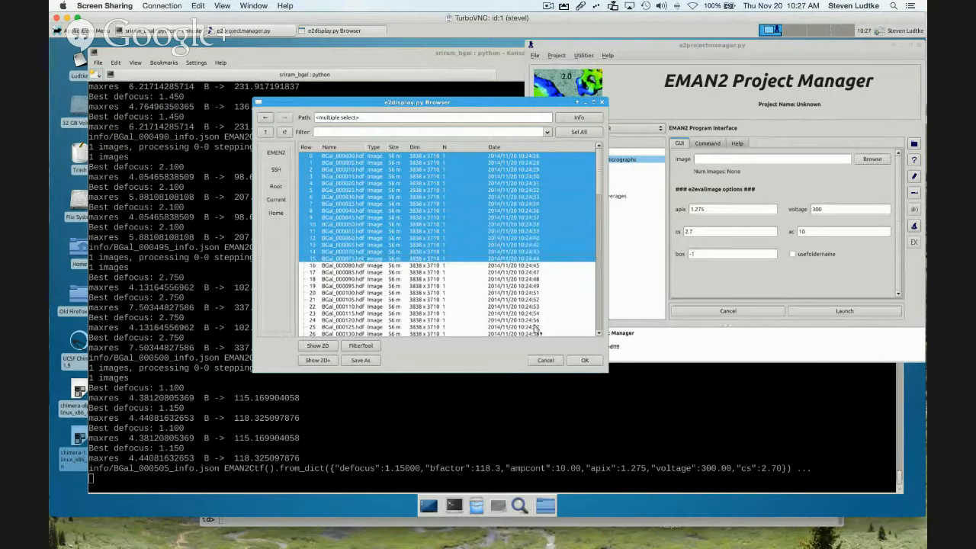
click(585, 362)
click(866, 313)
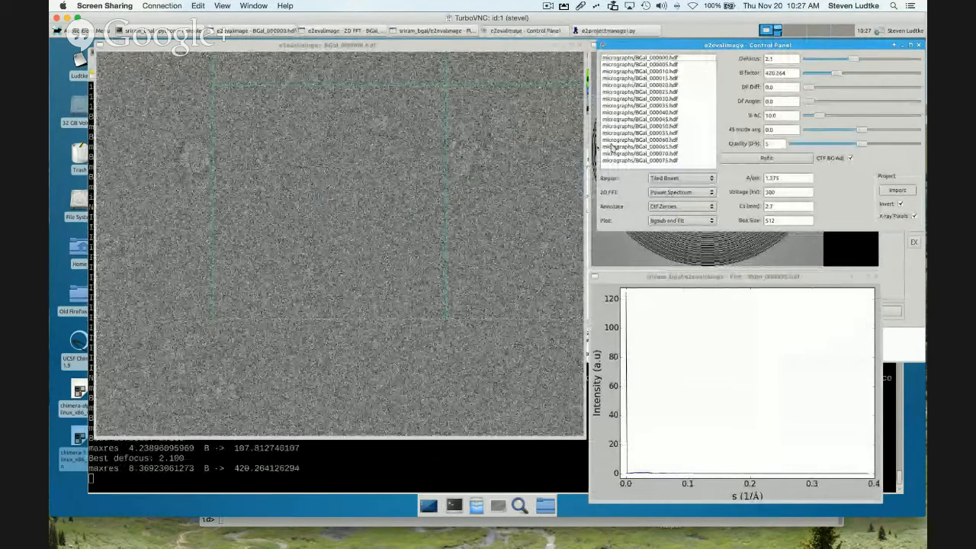
Move the BGal_000000.hdf image window clear of the control panel and inspect the micrograph across its tiled boxes
drag(389, 44, 389, 89)
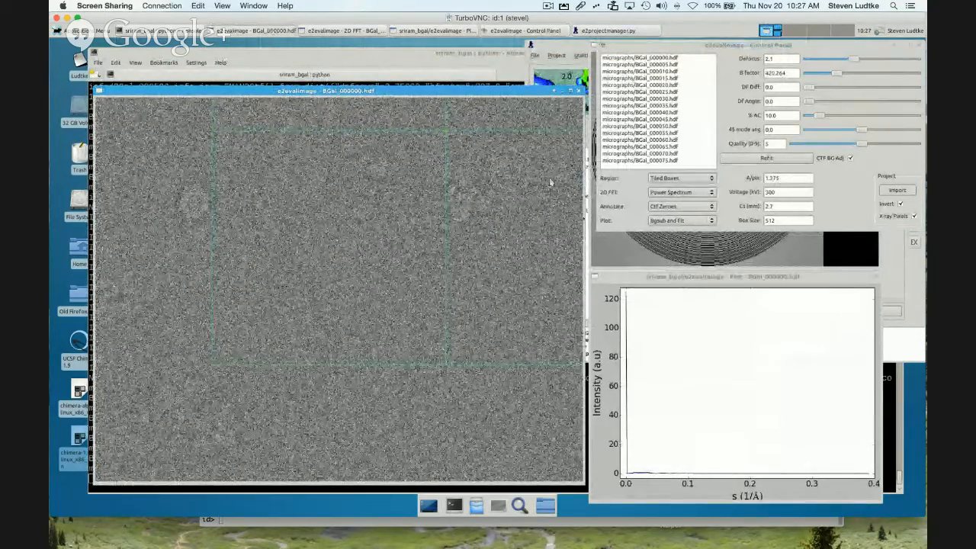
mouse_move(652, 281)
mouse_down()
mouse_move(659, 295)
mouse_move(656, 275)
mouse_up()
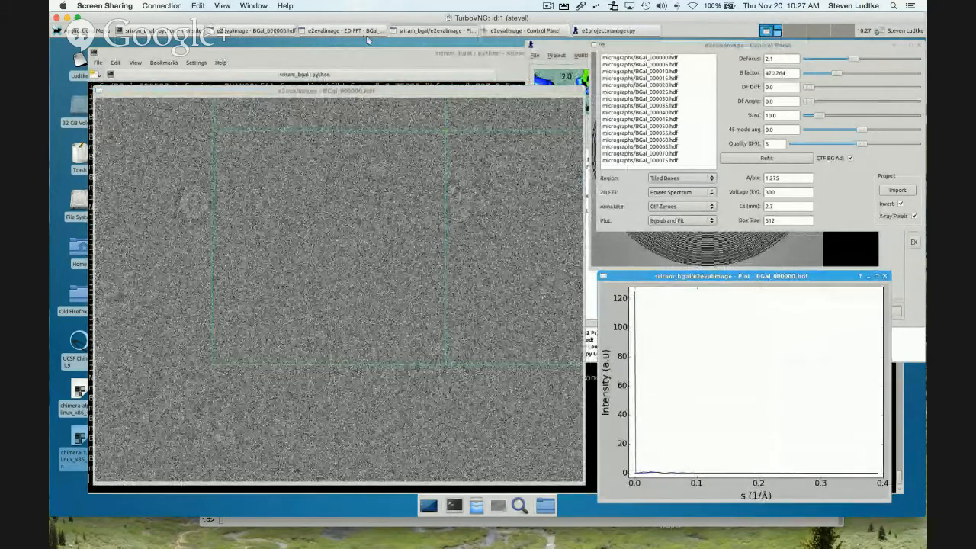
drag(314, 89, 312, 45)
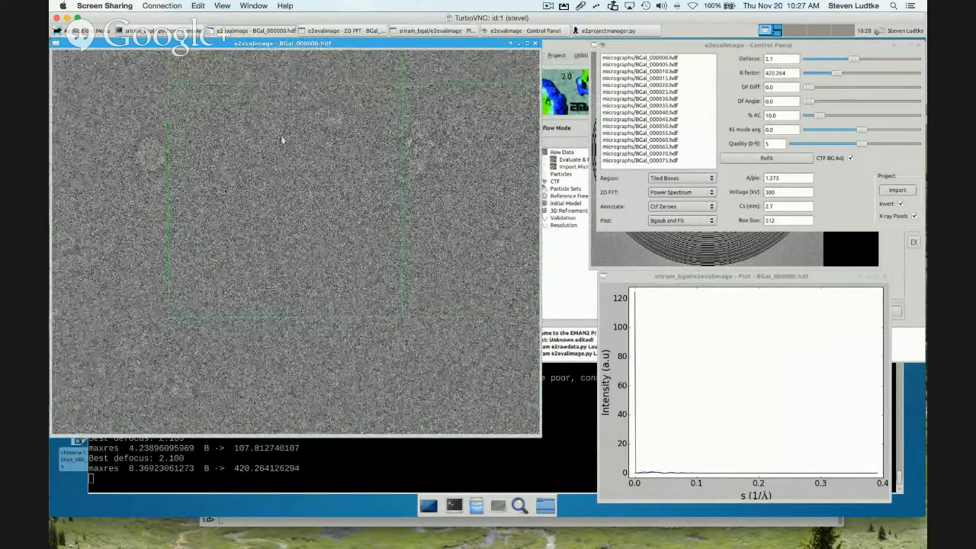
scroll(290, 166, down, 4)
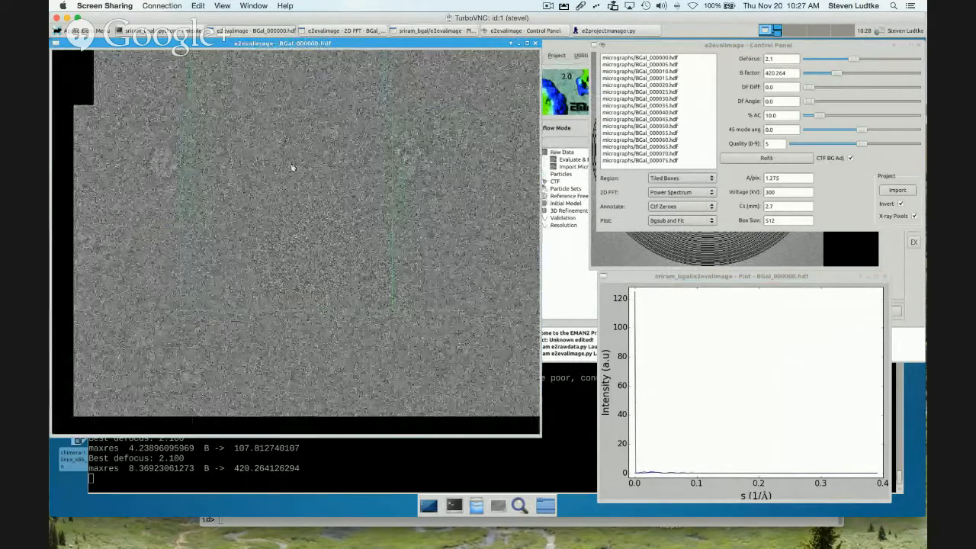
scroll(272, 240, up, 4)
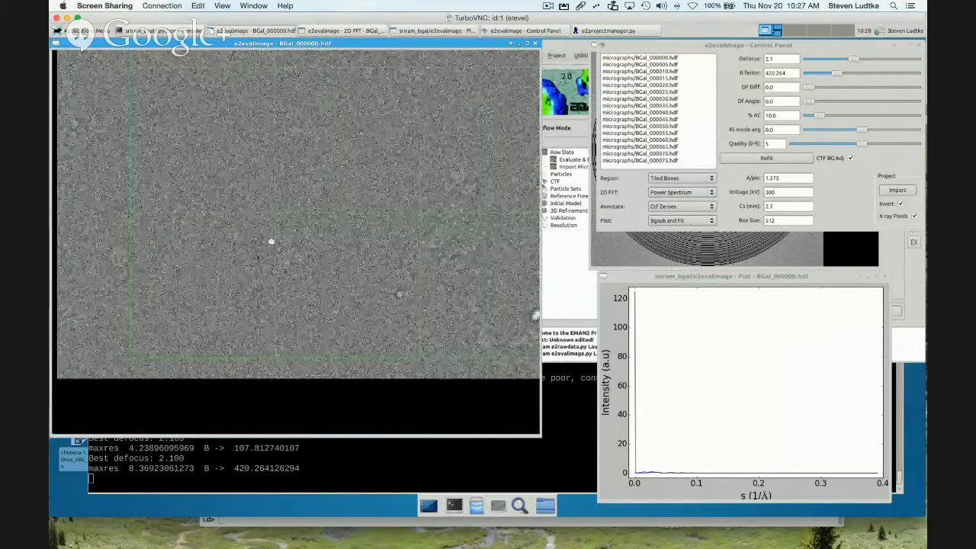
scroll(339, 187, down, 3)
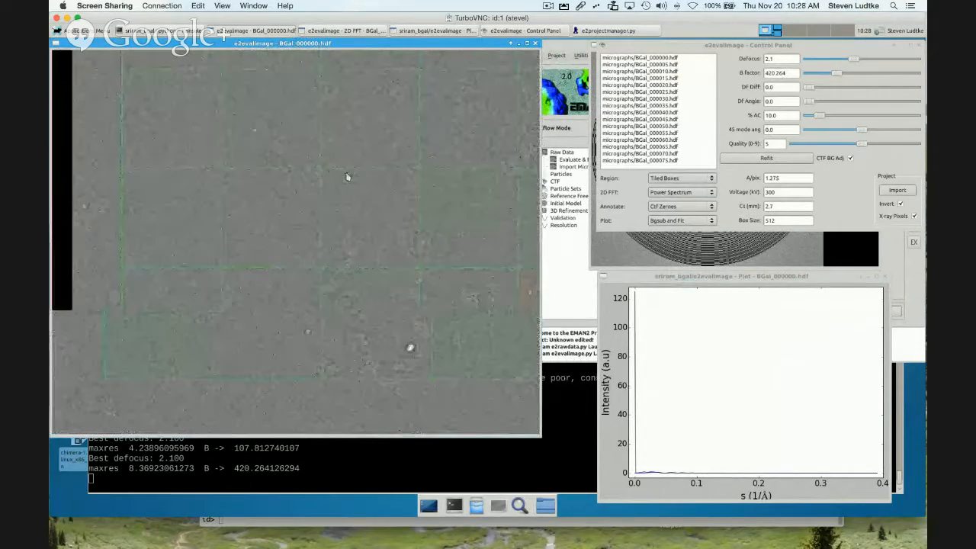
scroll(298, 262, up, 1)
scroll(297, 263, up, 1)
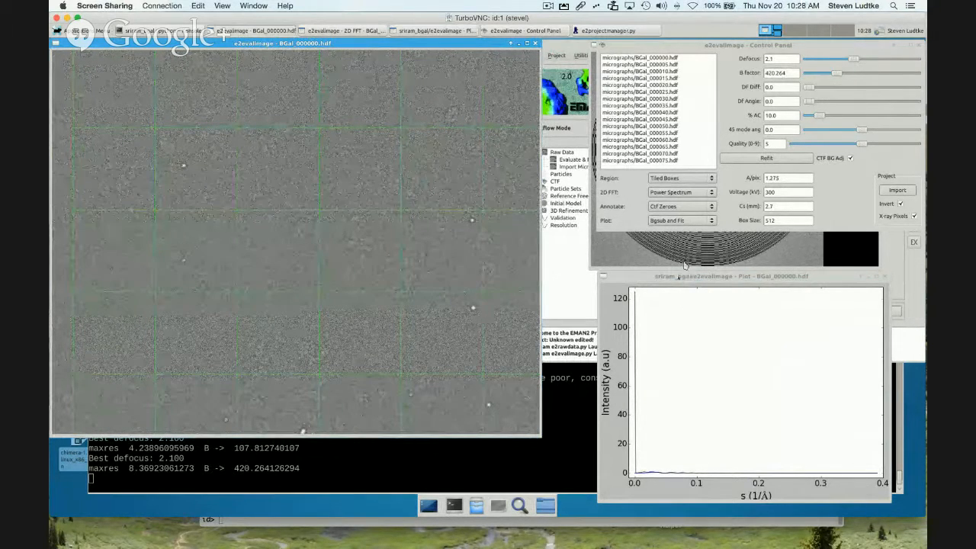
Reposition and enlarge the plot window, then magnify the low-intensity curves to about 0 to 1.0 intensity and s up to about 0.3
drag(636, 274, 584, 257)
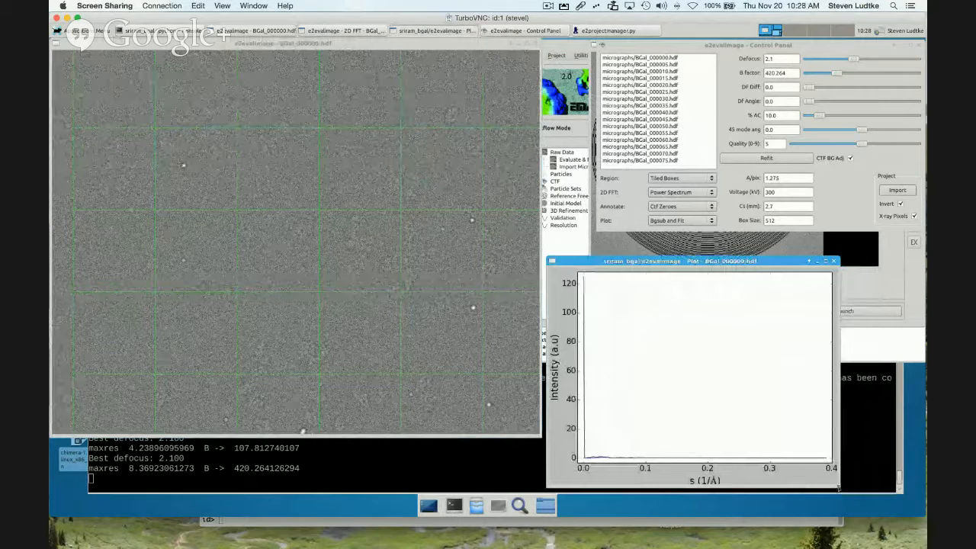
drag(835, 485, 915, 506)
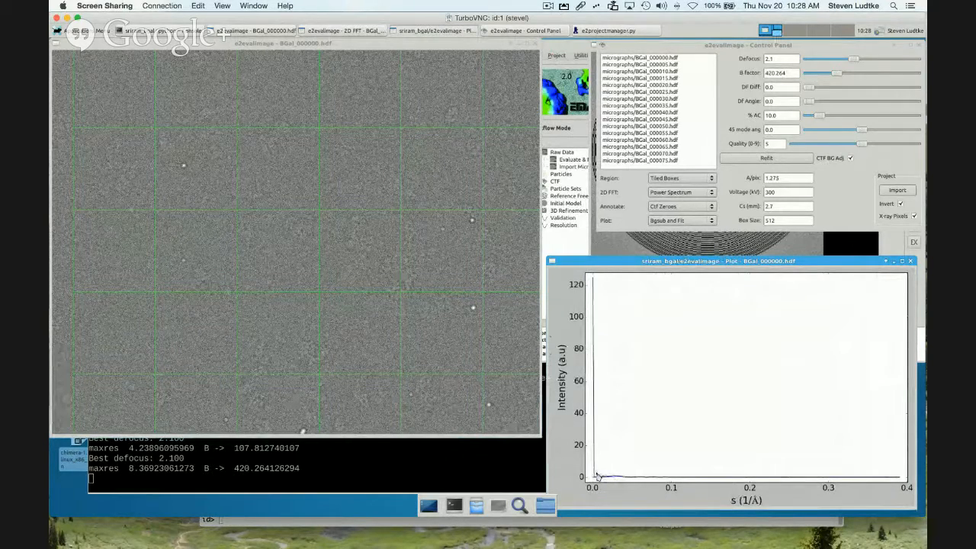
drag(597, 474, 837, 487)
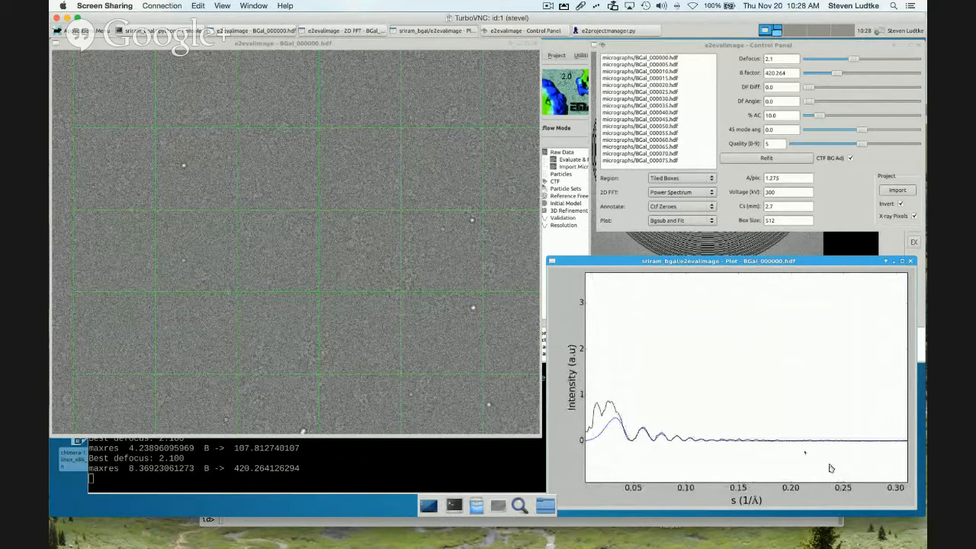
drag(589, 394, 908, 451)
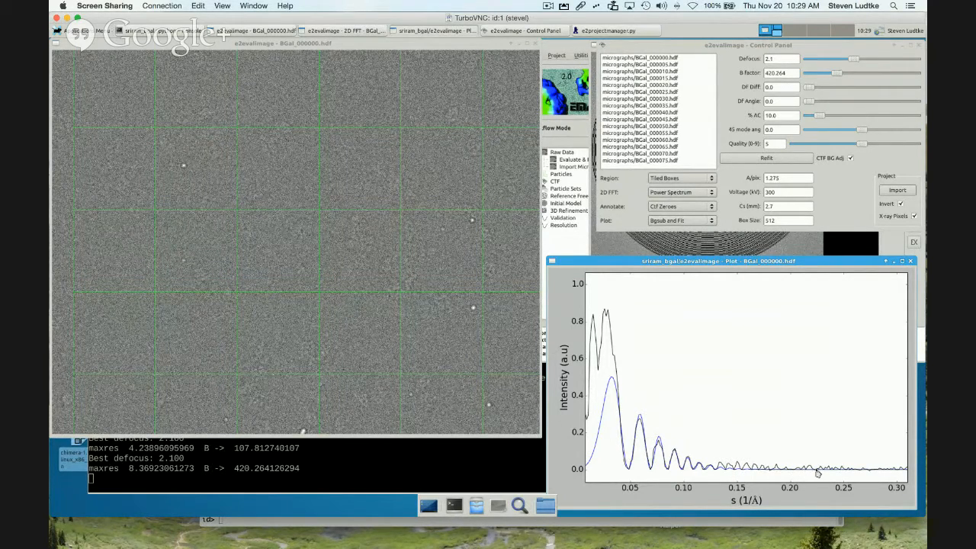
Compare the fitted CTF curves and images of micrographs BGal_000000.hdf through BGal_000015.hdf
click(669, 59)
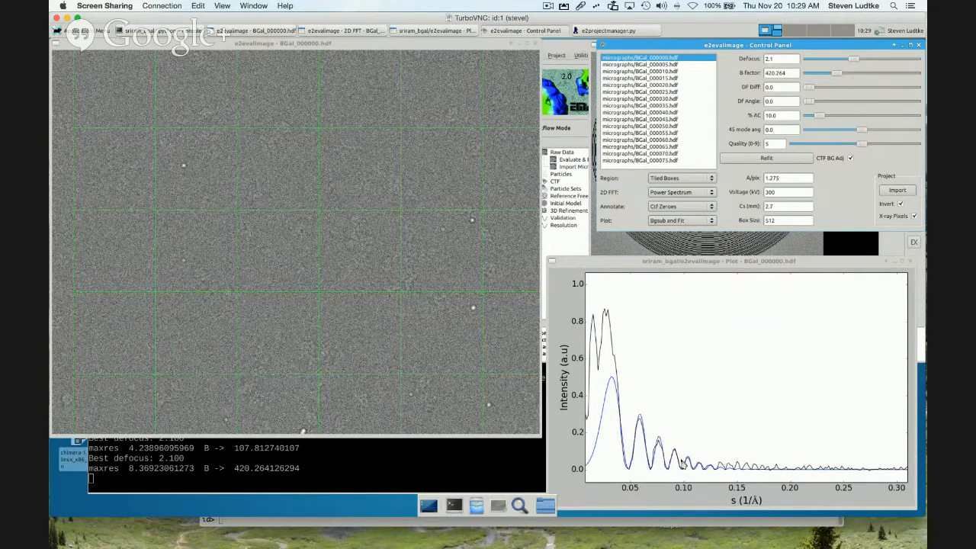
click(667, 65)
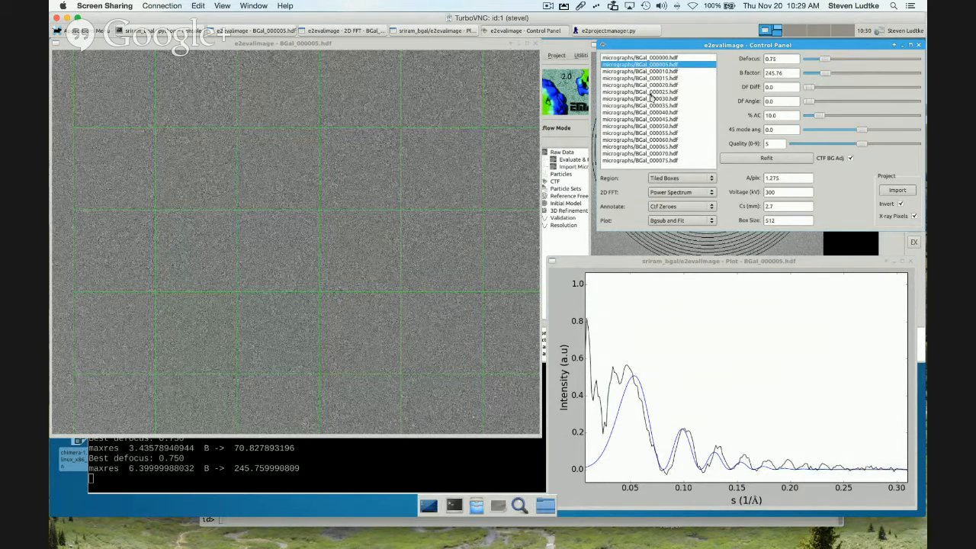
key(Down)
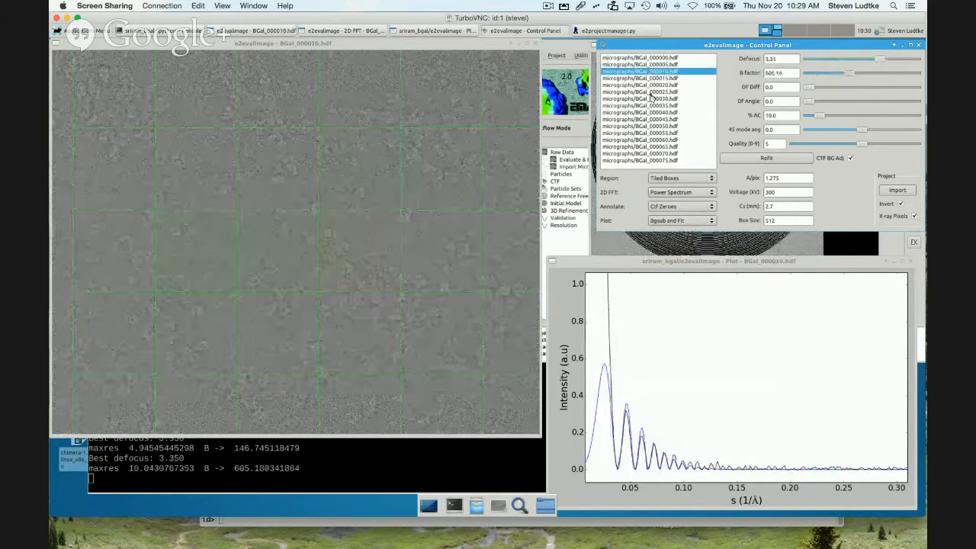
key(Down)
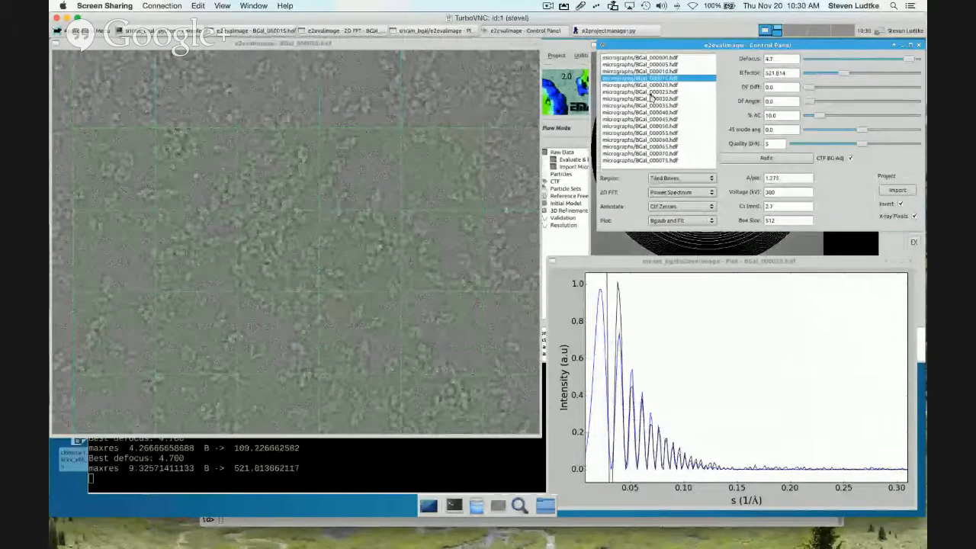
Raise the defocus of micrograph BGal_000020.hdf to about 1.5 and refit its CTF
key(Down)
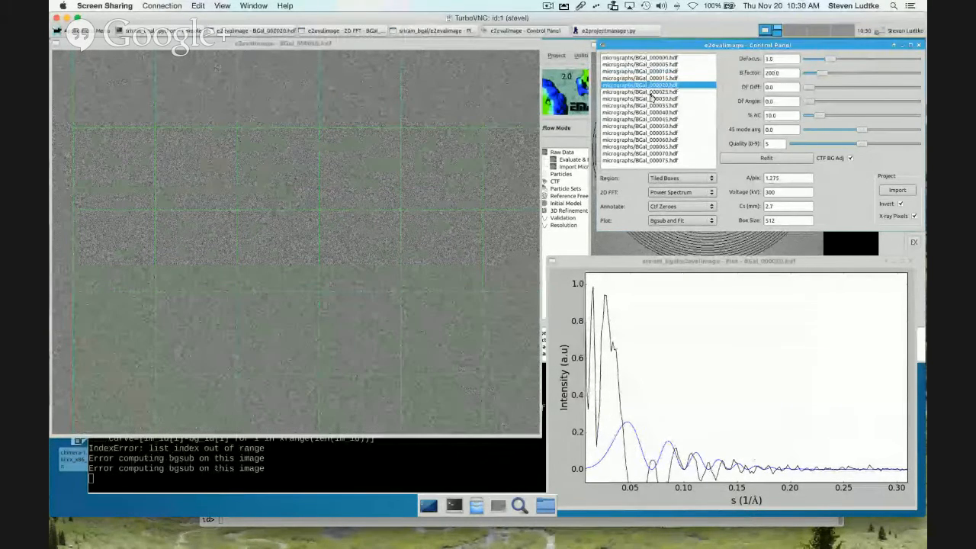
drag(831, 59, 840, 62)
click(776, 159)
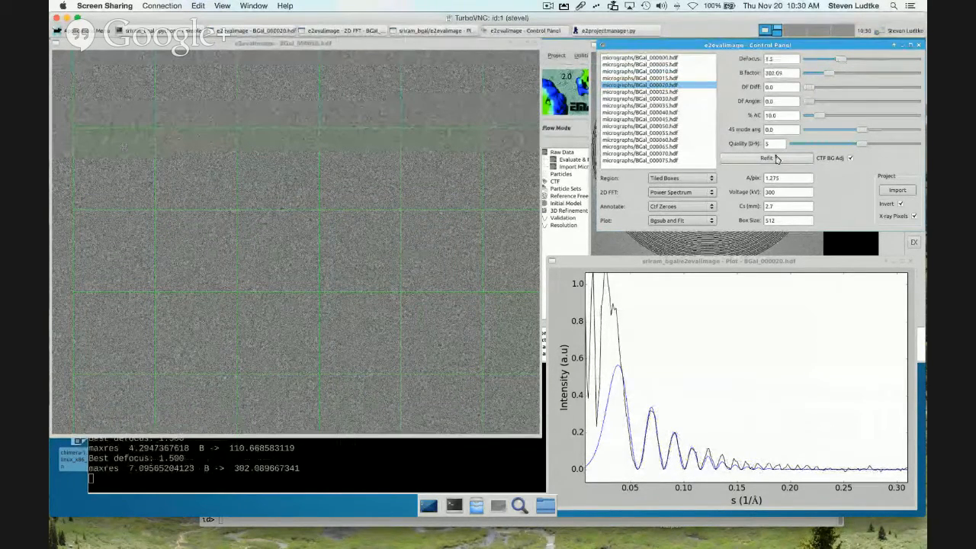
Check the CTF fits of micrographs BGal_000025.hdf through BGal_000040.hdf one after another
click(673, 93)
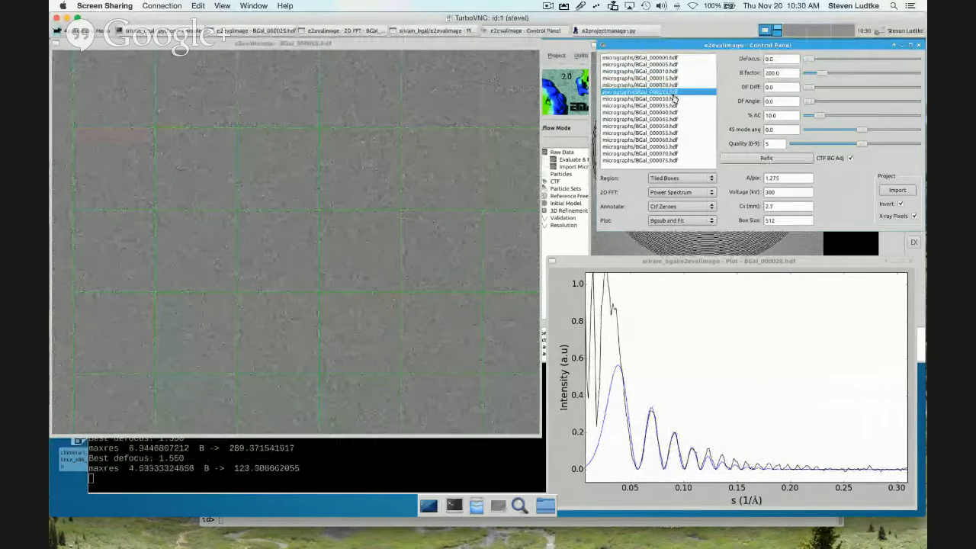
click(674, 98)
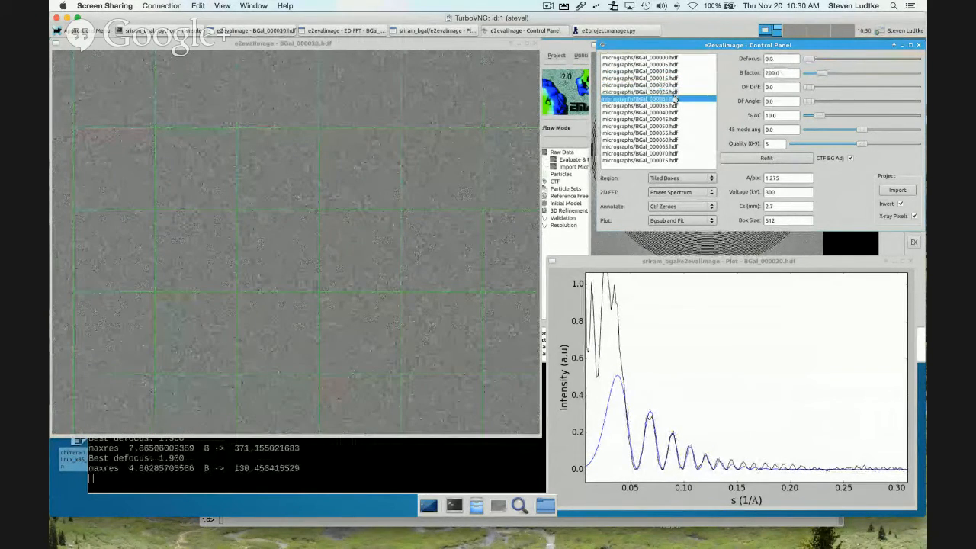
key(Down)
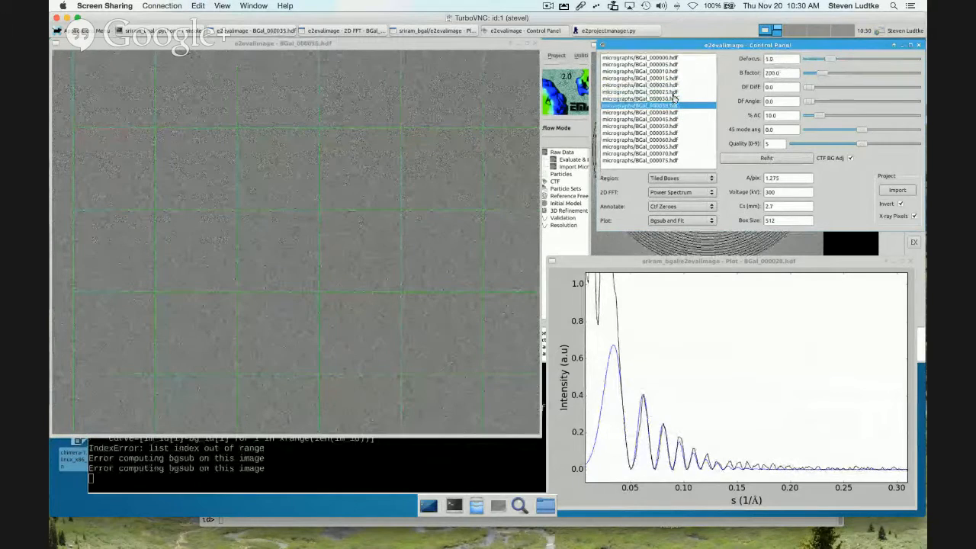
key(Down)
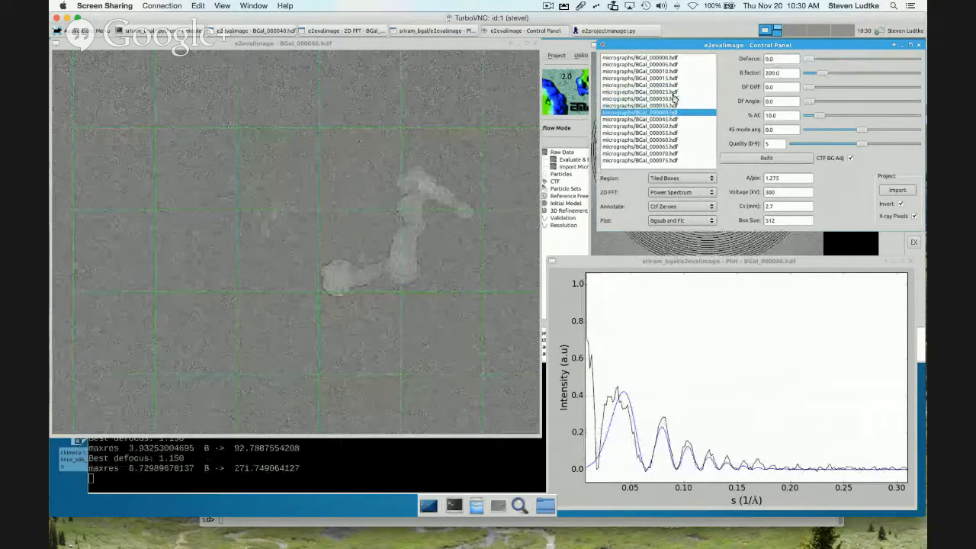
Return to micrograph BGal_000035.hdf, lower its defocus to about 0.923 and refit its CTF
key(Up)
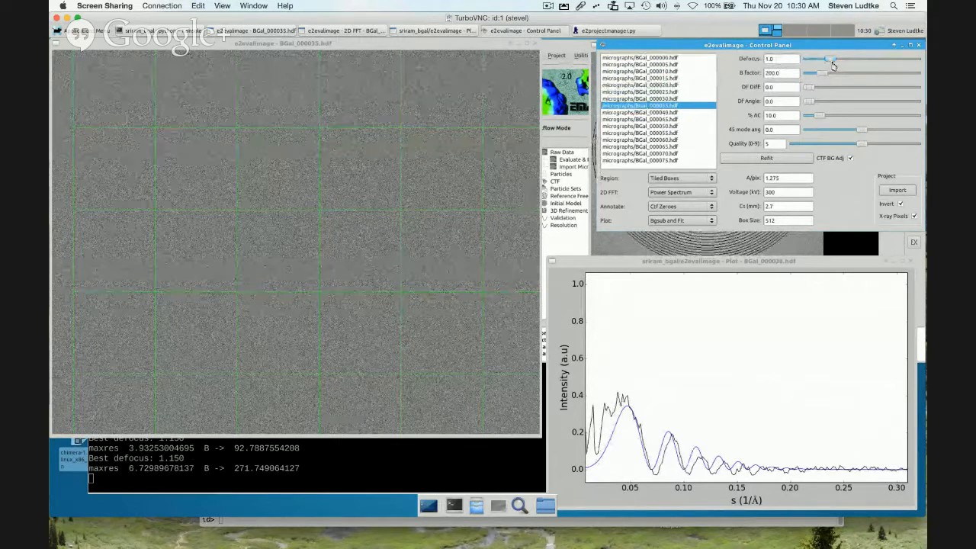
drag(833, 65, 830, 66)
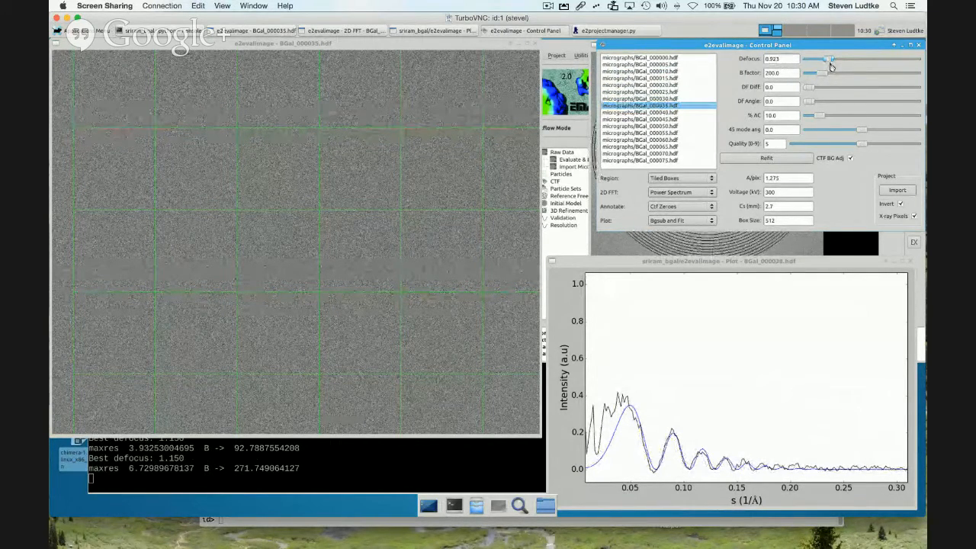
click(752, 159)
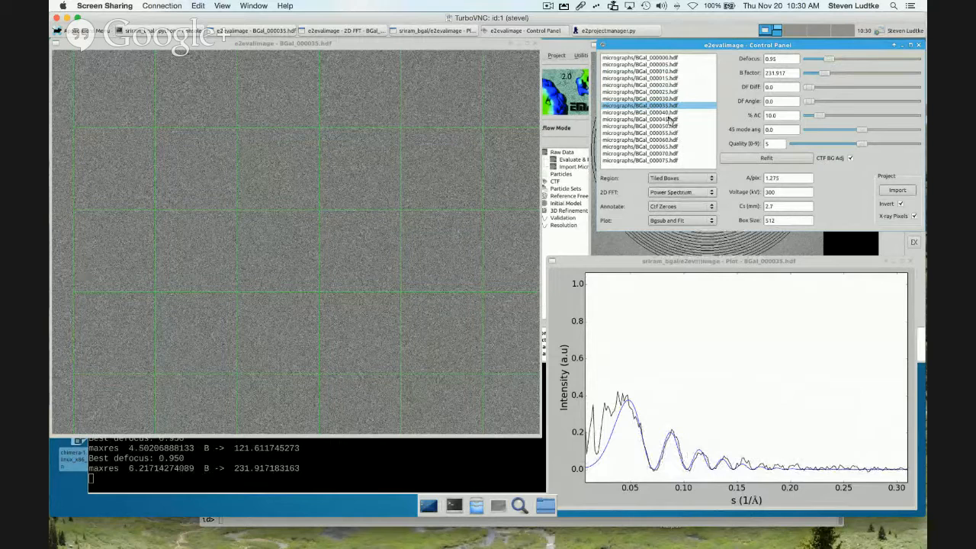
Check the CTF fits of micrographs BGal_000040.hdf through BGal_000055.hdf one after another
click(668, 113)
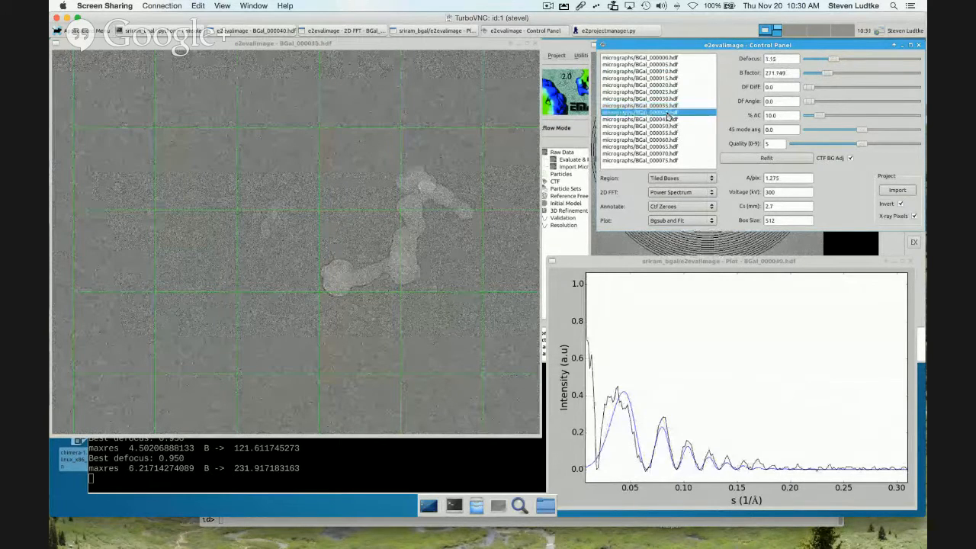
key(Down)
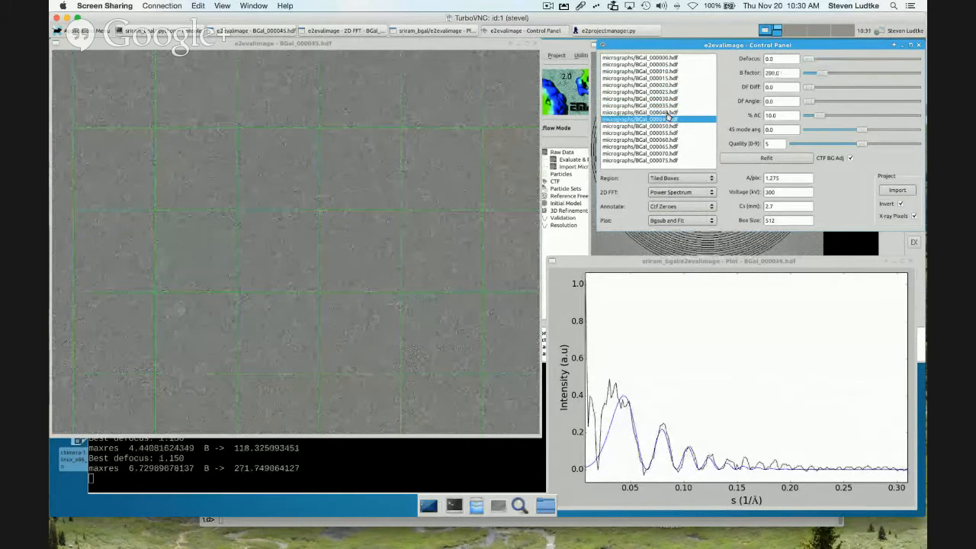
key(Down)
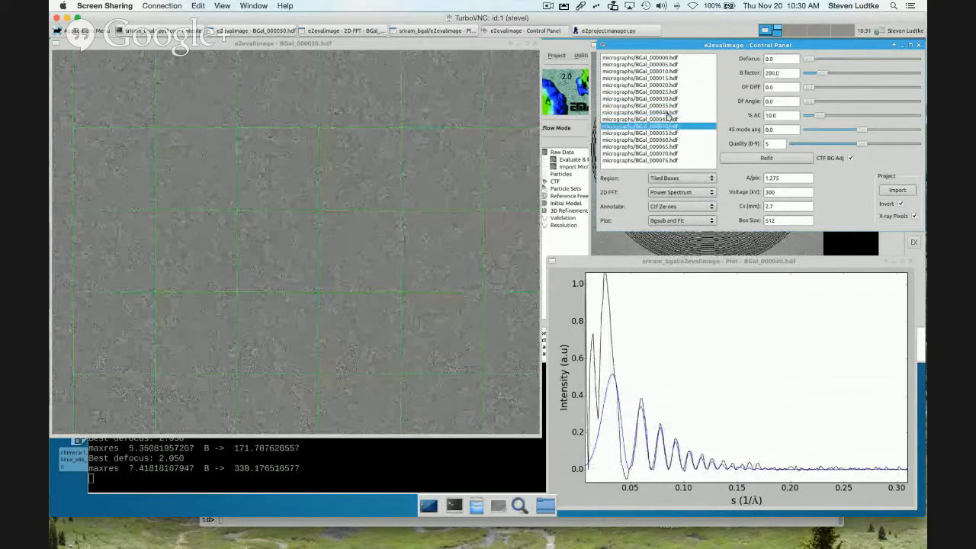
key(Down)
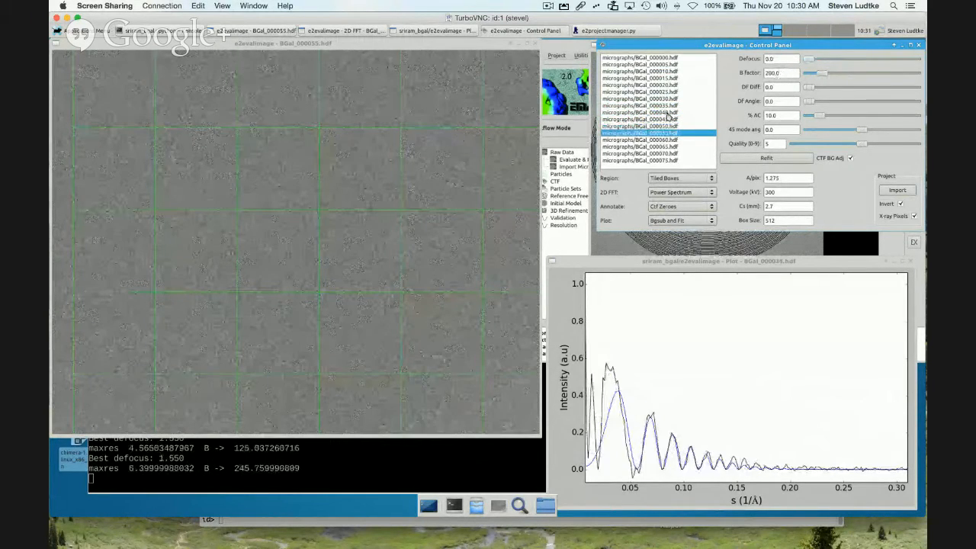
Select micrograph BGal_000060.hdf, raise its defocus to about 1.674 and refit its CTF
key(Down)
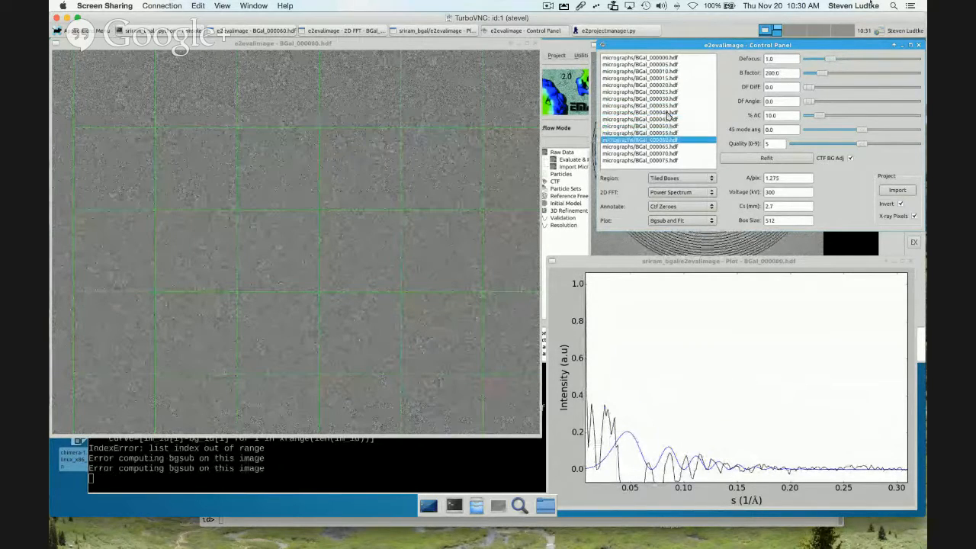
drag(829, 59, 846, 66)
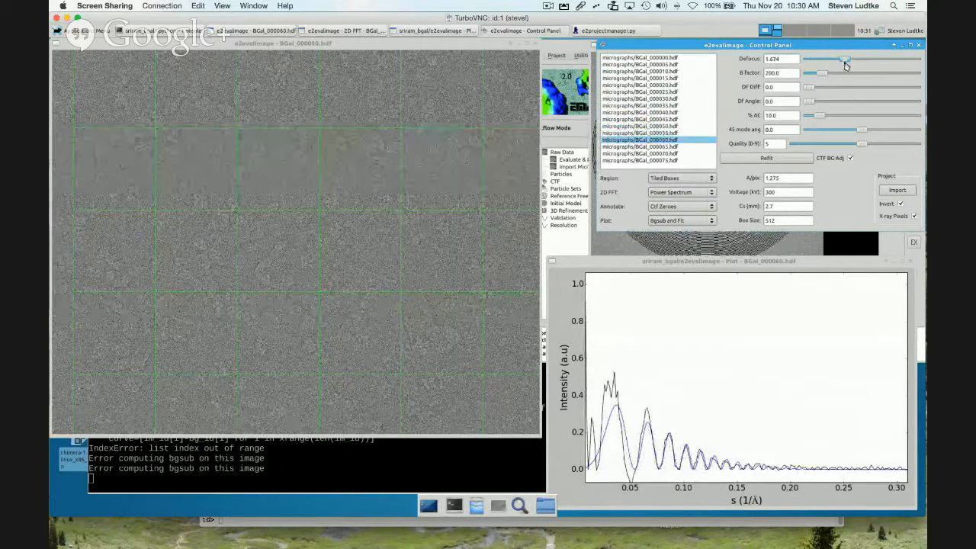
click(778, 158)
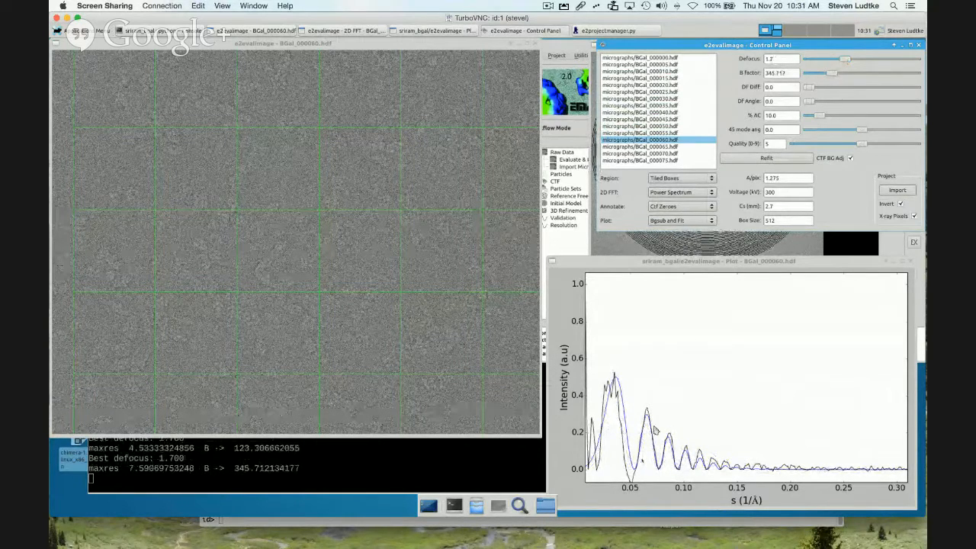
Check the CTF fits of micrographs BGal_000065.hdf through BGal_000075.hdf and look over the image of the last one
click(670, 148)
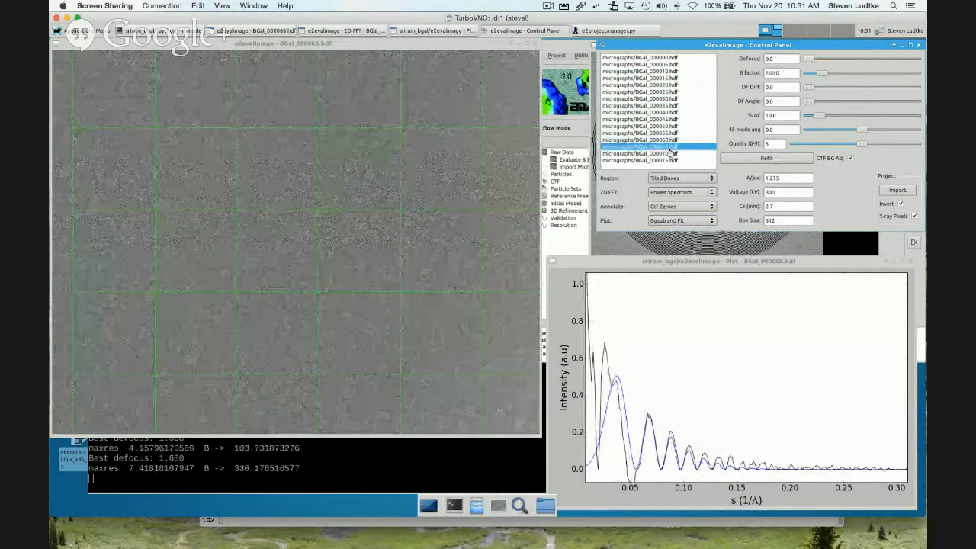
click(670, 153)
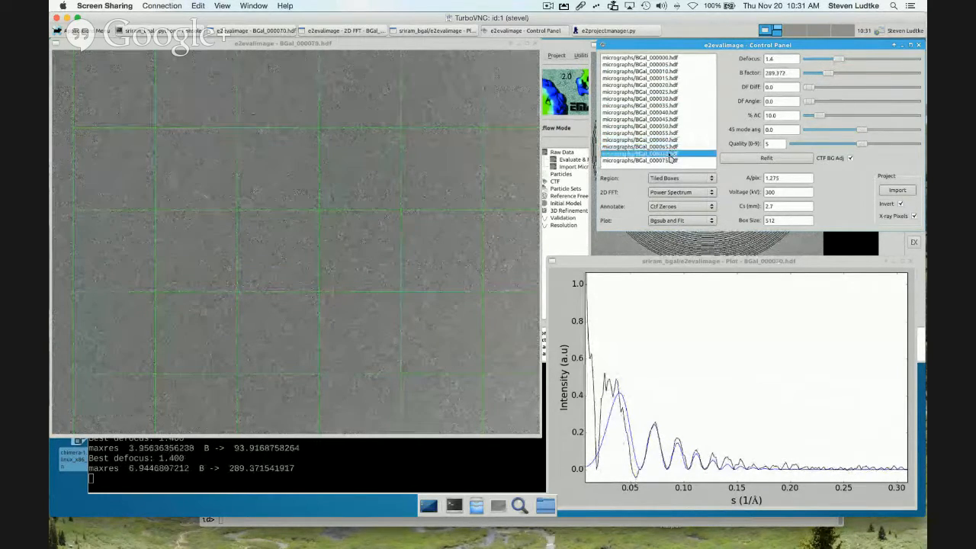
click(670, 160)
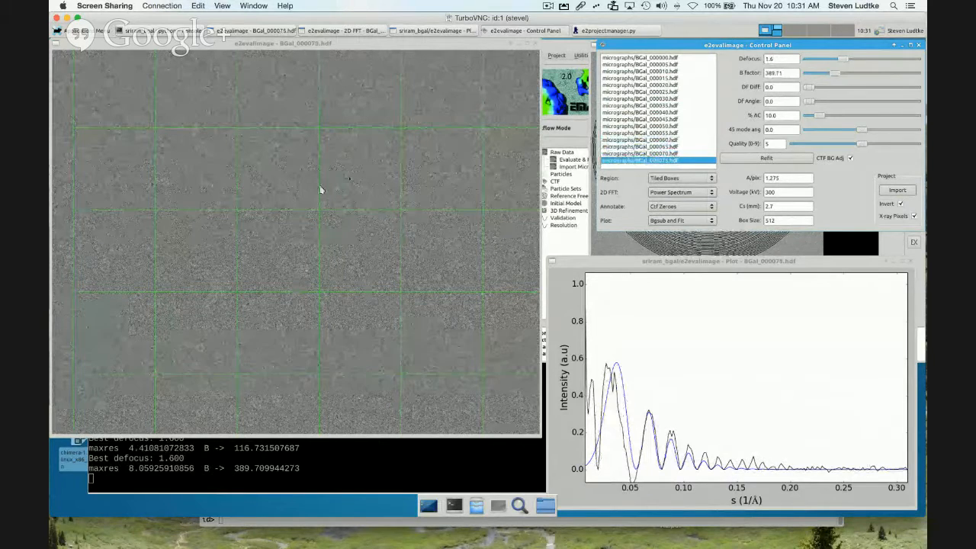
click(374, 168)
drag(313, 244, 348, 276)
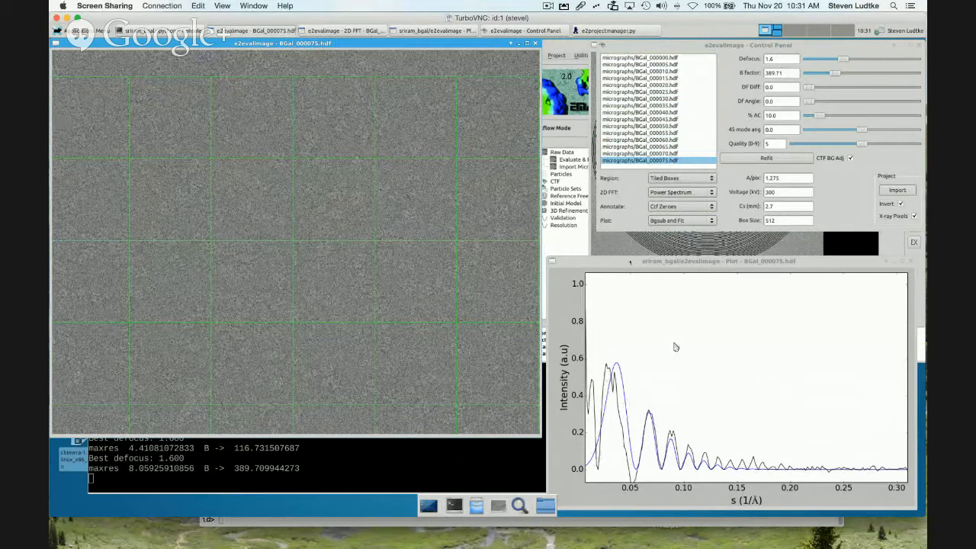
Bring the 2D FFT window of BGal_000075.hdf forward and place it over the micrograph image
click(594, 246)
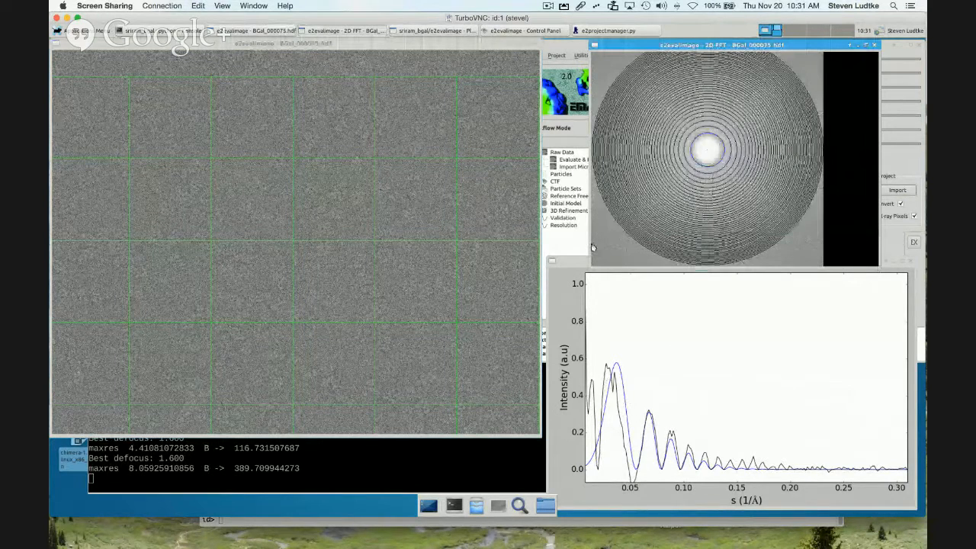
drag(789, 45, 412, 117)
drag(352, 246, 327, 239)
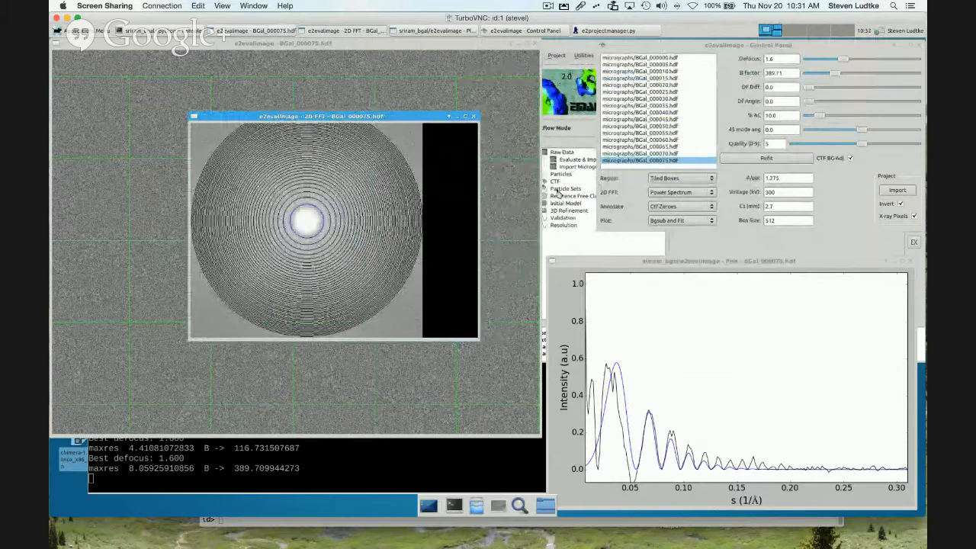
Set the 2D FFT annotation to None and enlarge the power spectrum to inspect its rings
click(685, 210)
click(685, 210)
click(681, 239)
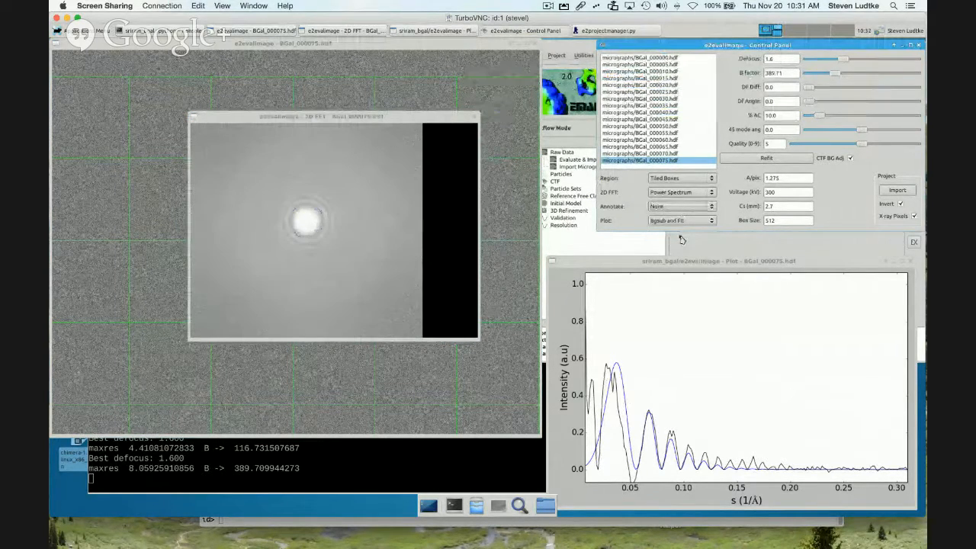
click(350, 231)
scroll(350, 231, up, 2)
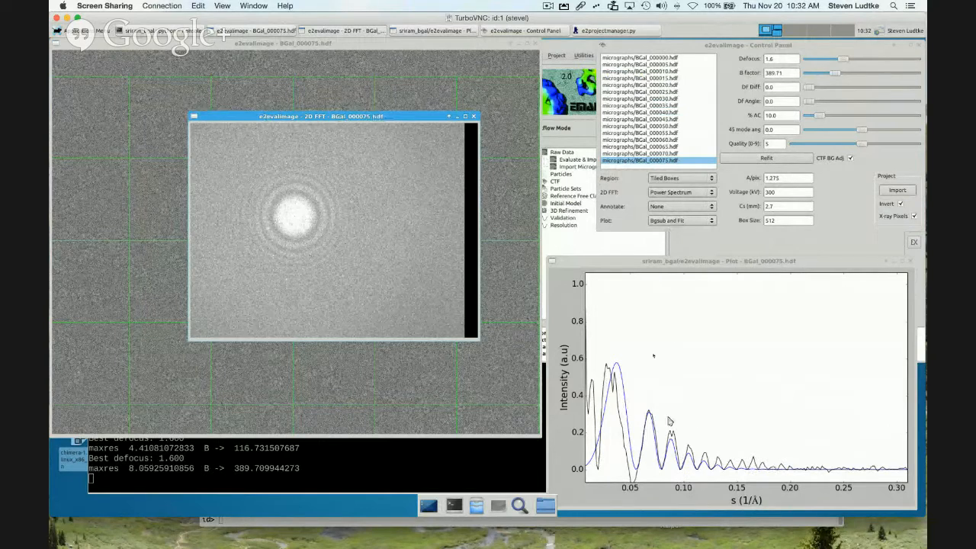
Plot Fg and Bg for BGal_000075.hdf, magnify the oscillating part of the curve and compare it with BGal_000050.hdf
click(683, 227)
click(684, 223)
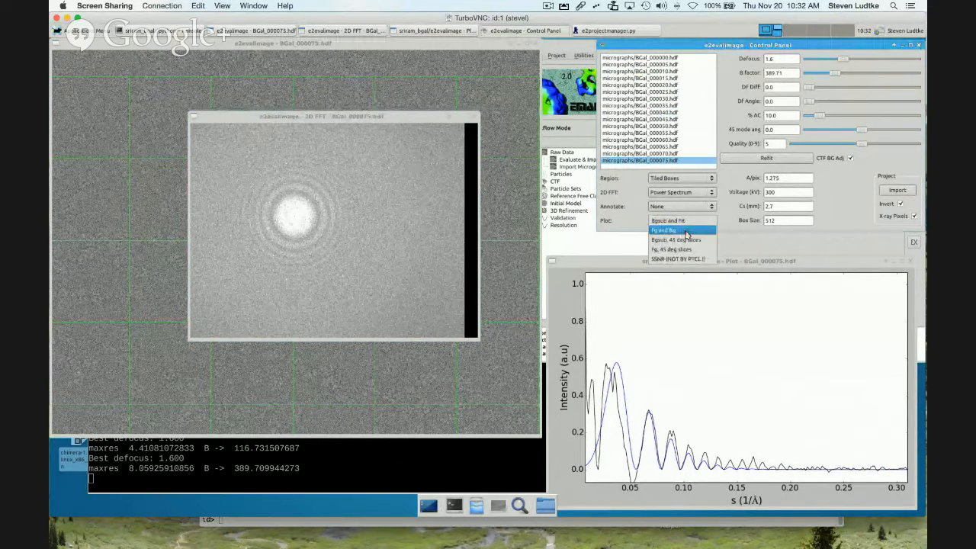
click(685, 231)
click(680, 337)
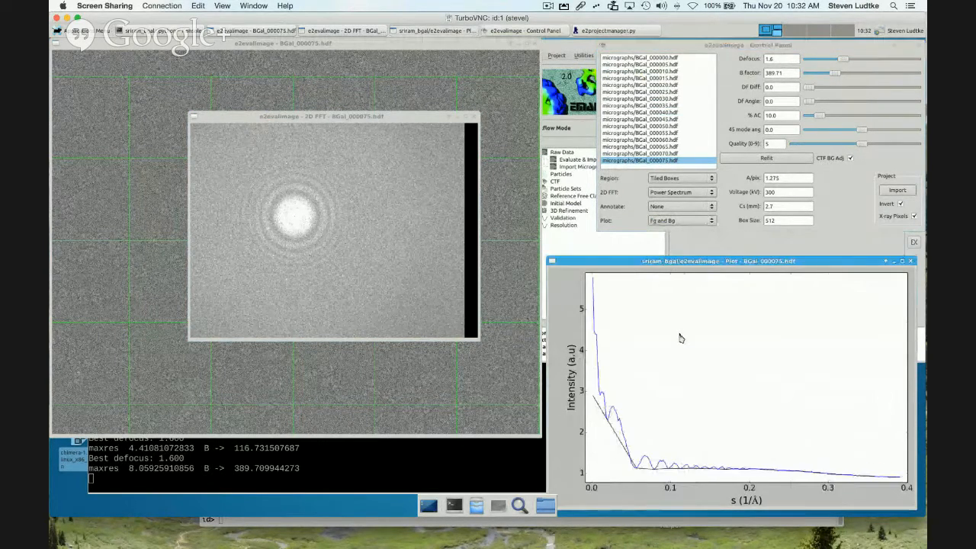
drag(615, 452, 879, 485)
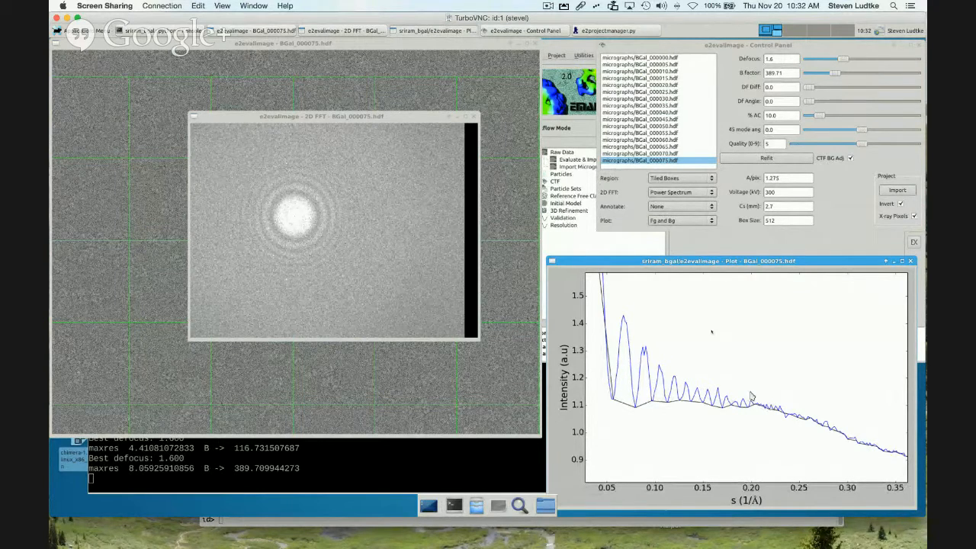
click(663, 128)
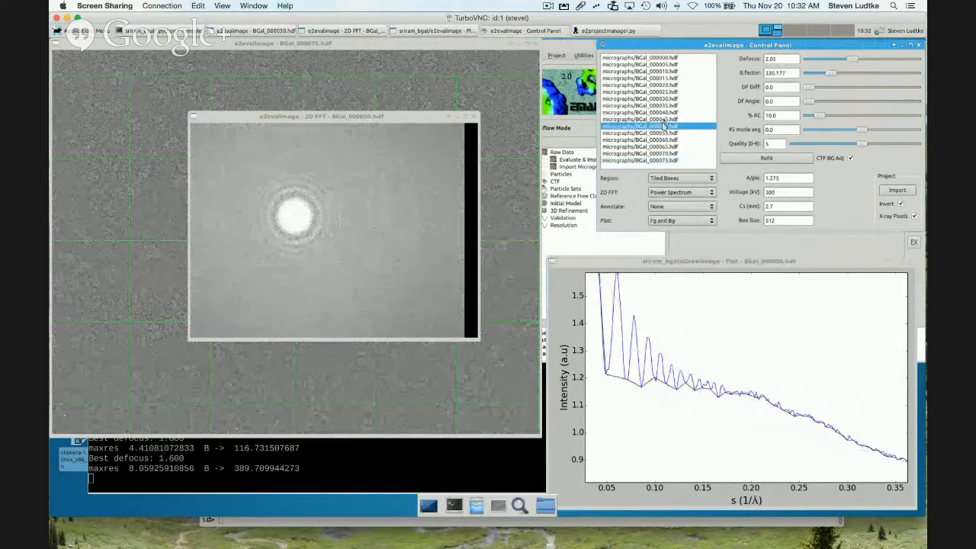
Try refitting the CTF of BGal_000035.hdf with CTF BG Adj disabled, and re-enable that option
click(654, 106)
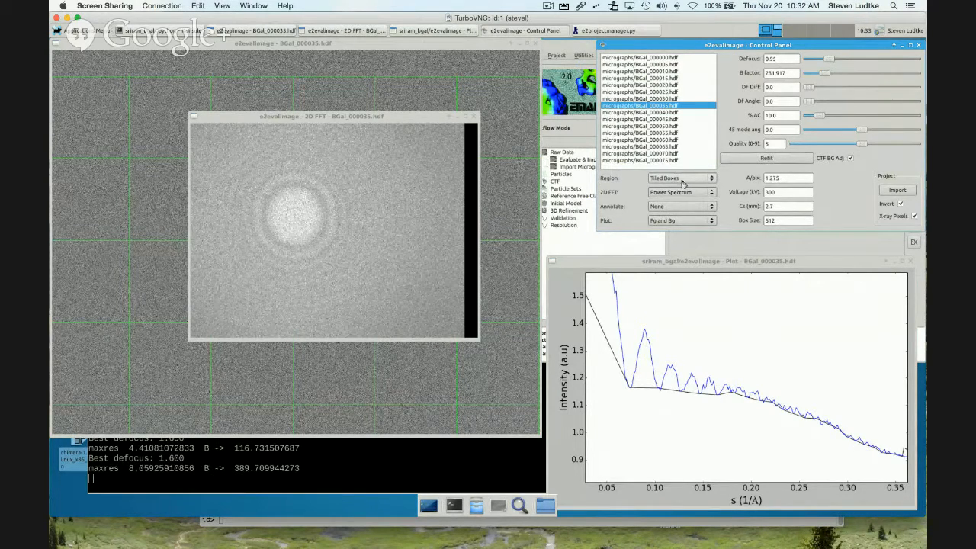
click(850, 161)
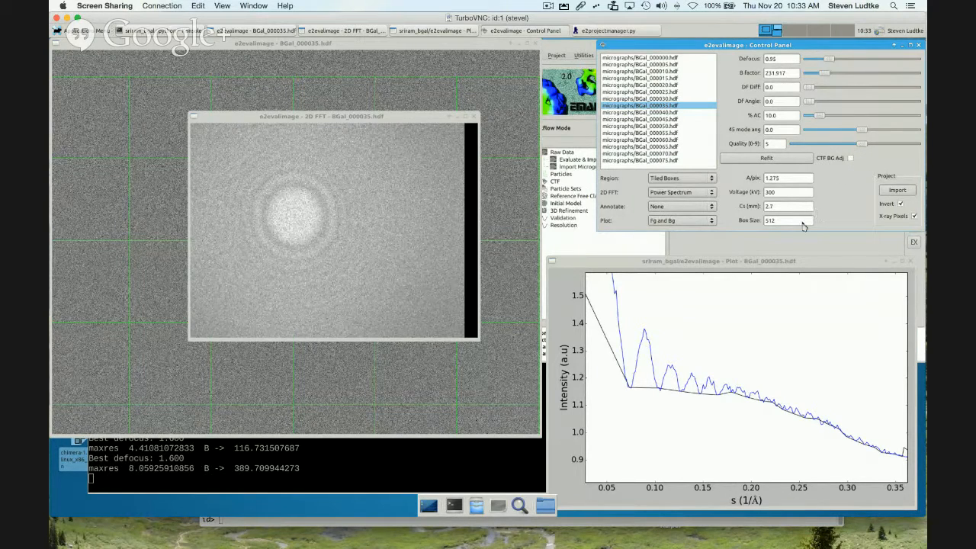
click(788, 161)
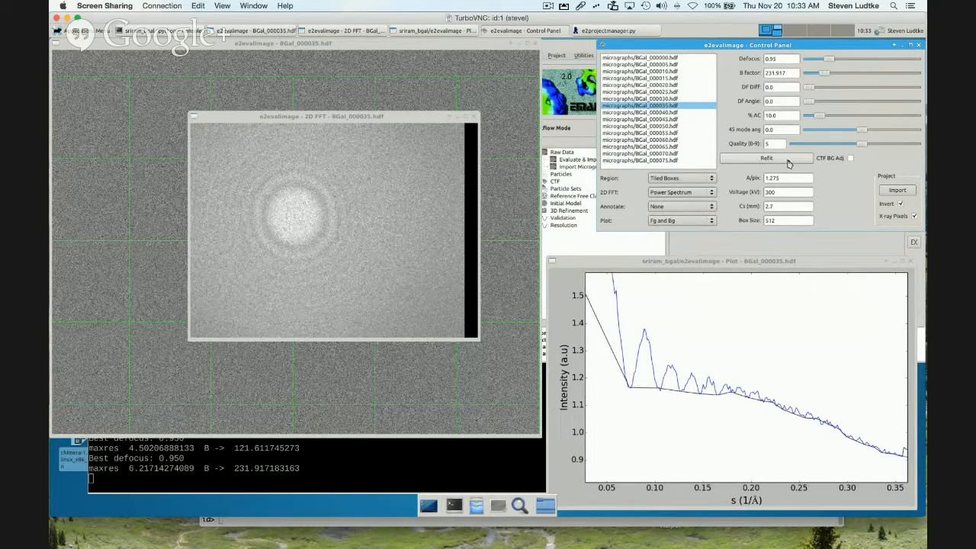
click(851, 158)
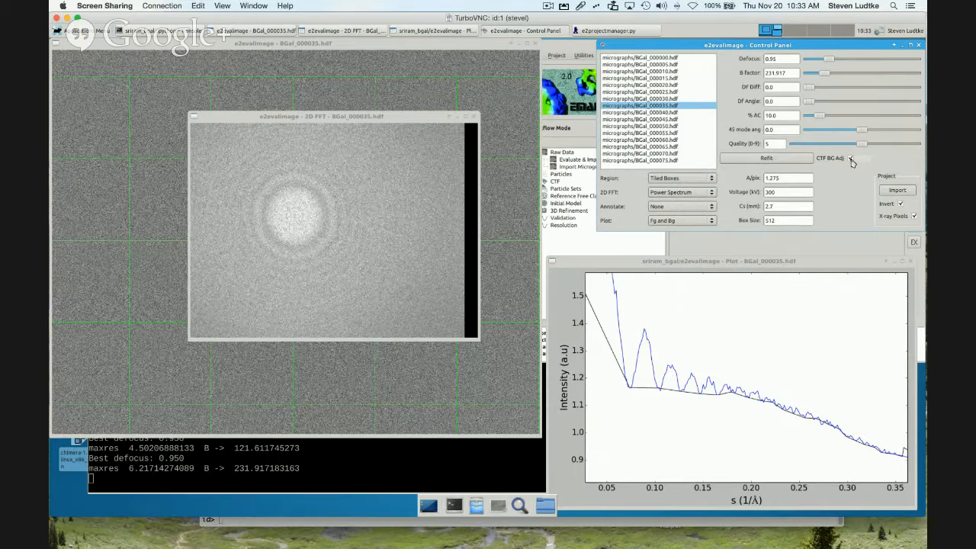
Switch the plot of BGal_000035.hdf back to Bgsub and Fit and magnify the fitted curve near zero intensity
click(692, 221)
click(690, 211)
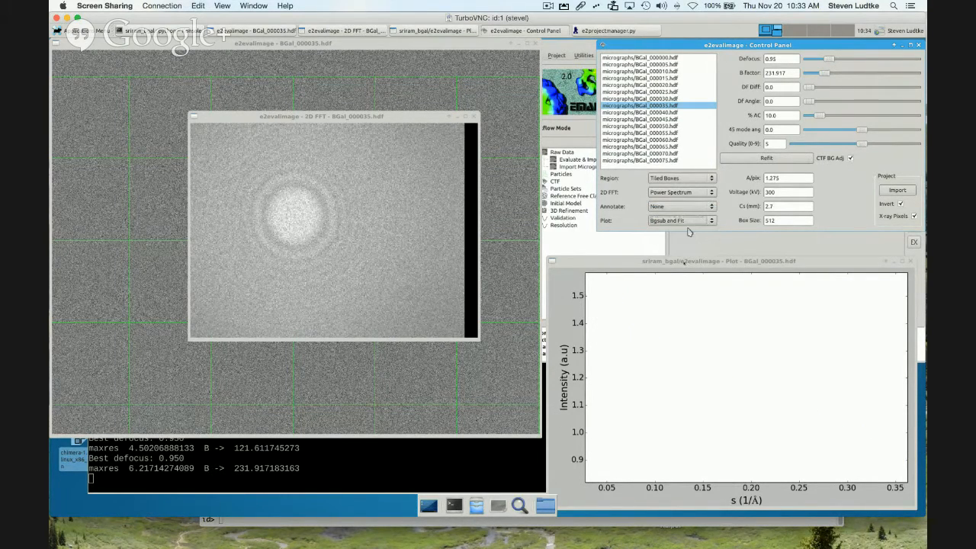
click(679, 375)
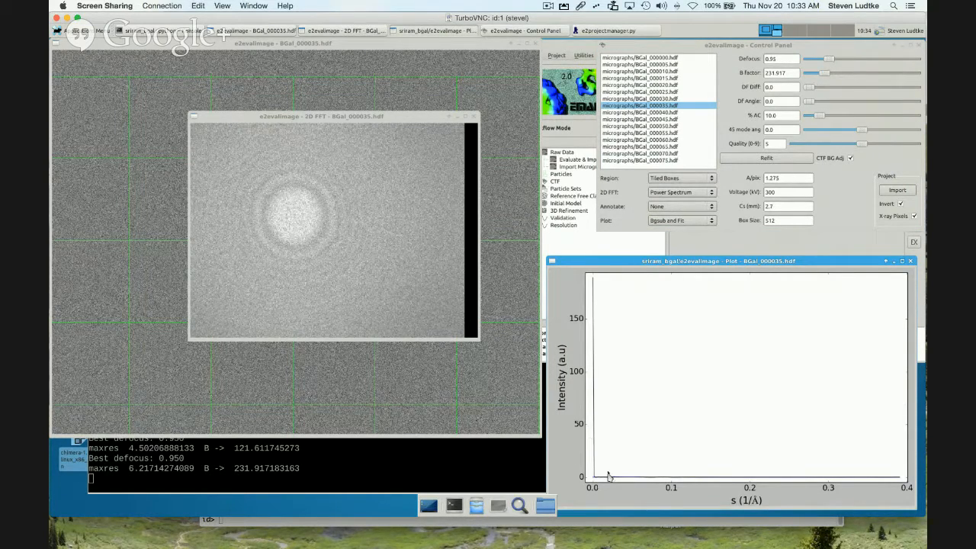
drag(605, 477, 839, 485)
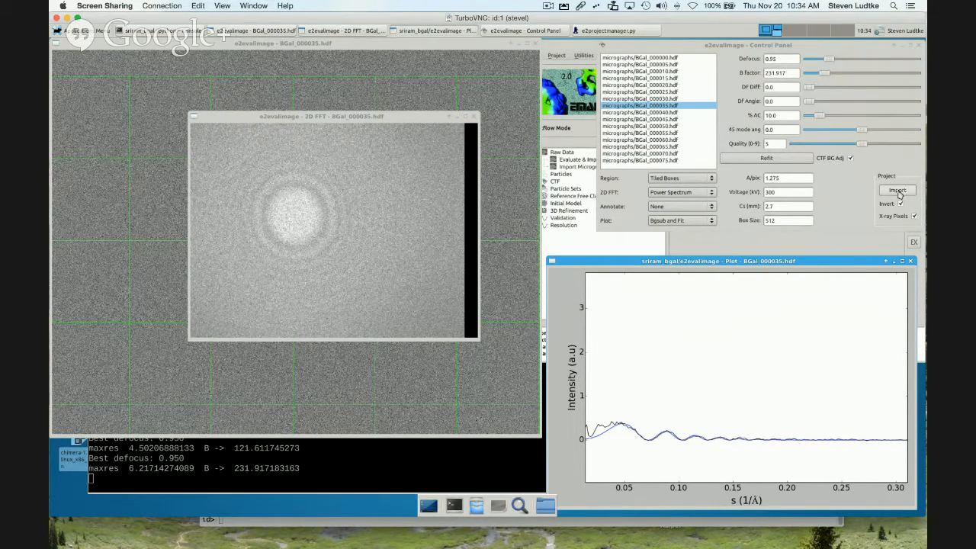
Close the micrograph evaluation and open the Interactive Boxing - e2boxer task for particles in the EMAN2 Project Manager
click(919, 47)
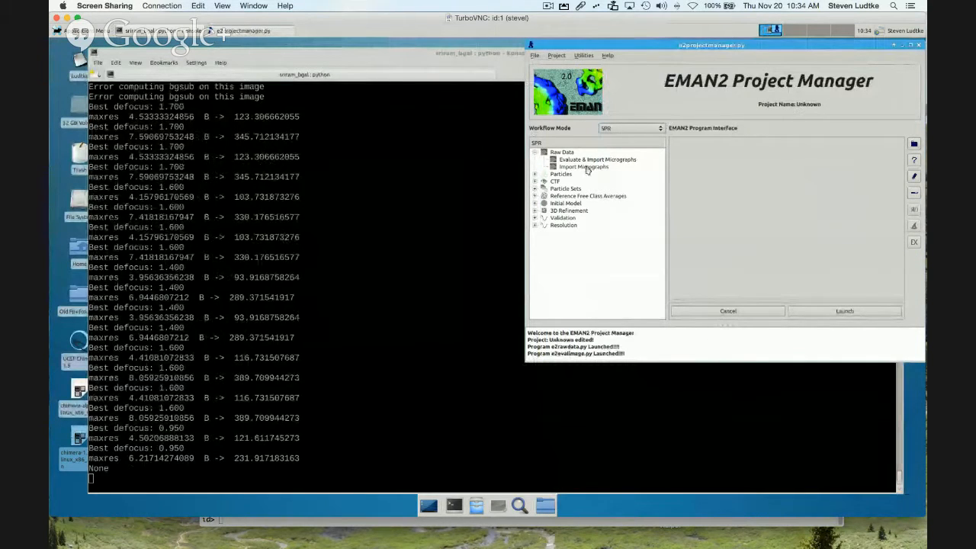
click(535, 175)
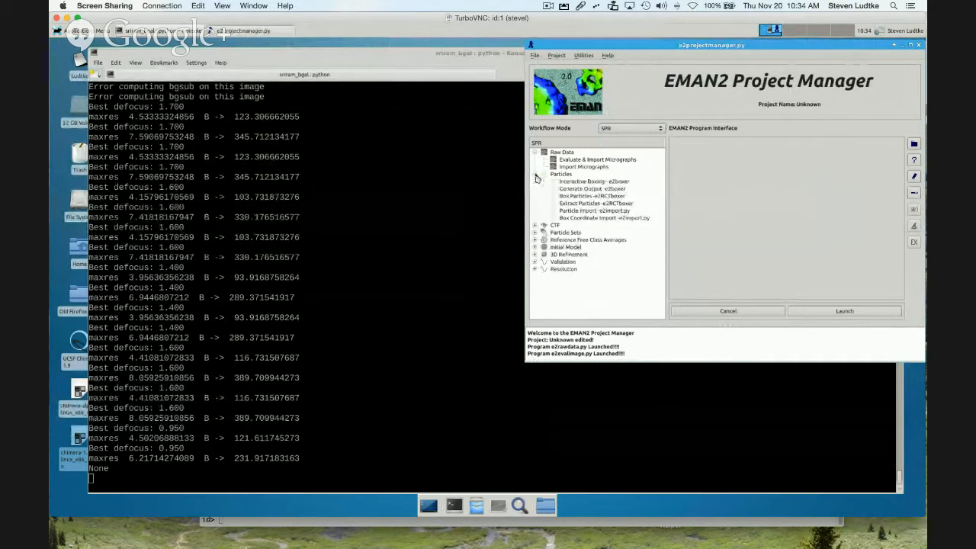
click(587, 183)
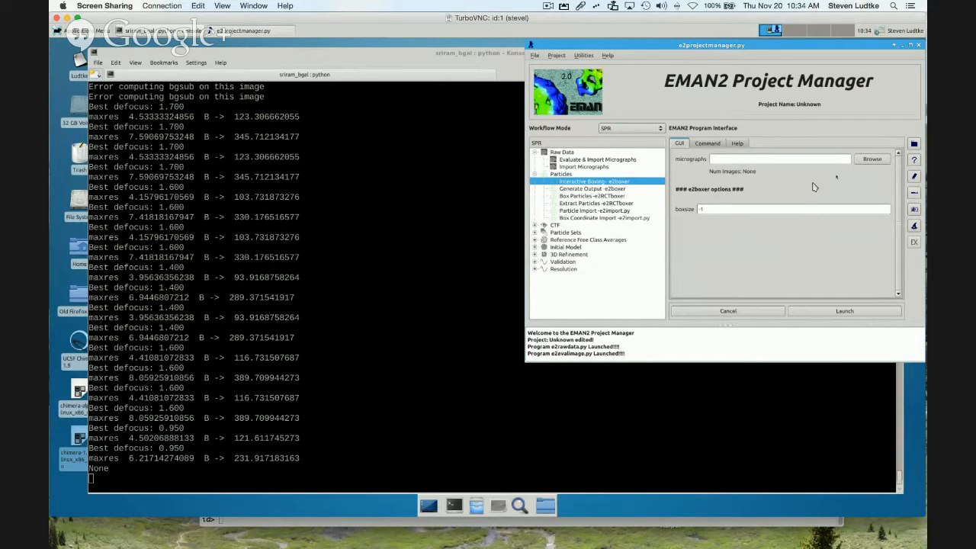
Choose micrographs BGal_000000.hdf through BGal_000100.hdf as boxing input and launch e2boxer
click(873, 161)
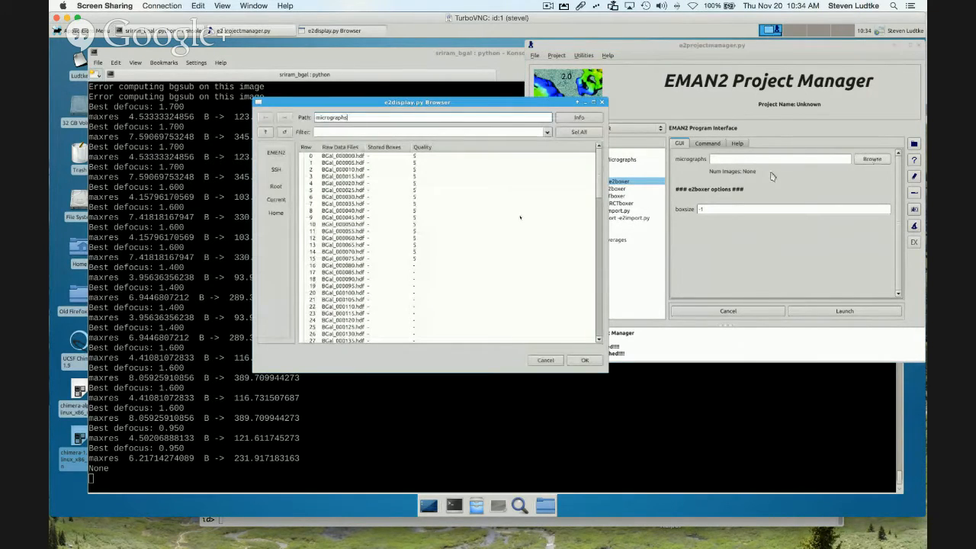
drag(351, 157, 372, 296)
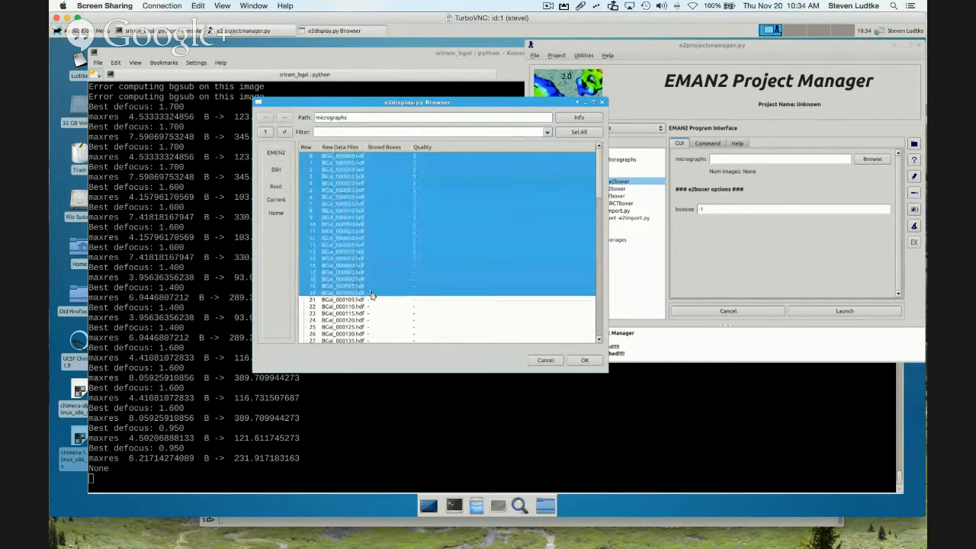
click(584, 360)
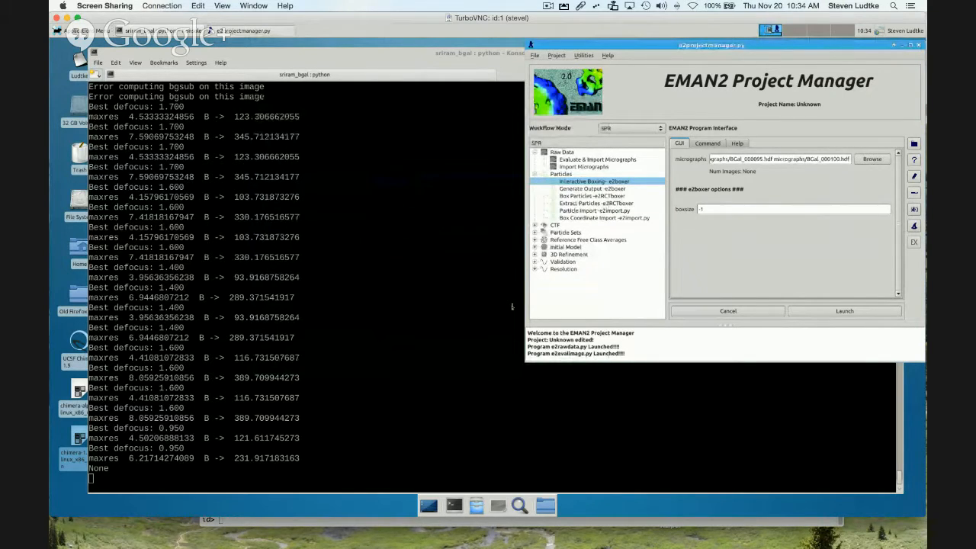
click(836, 312)
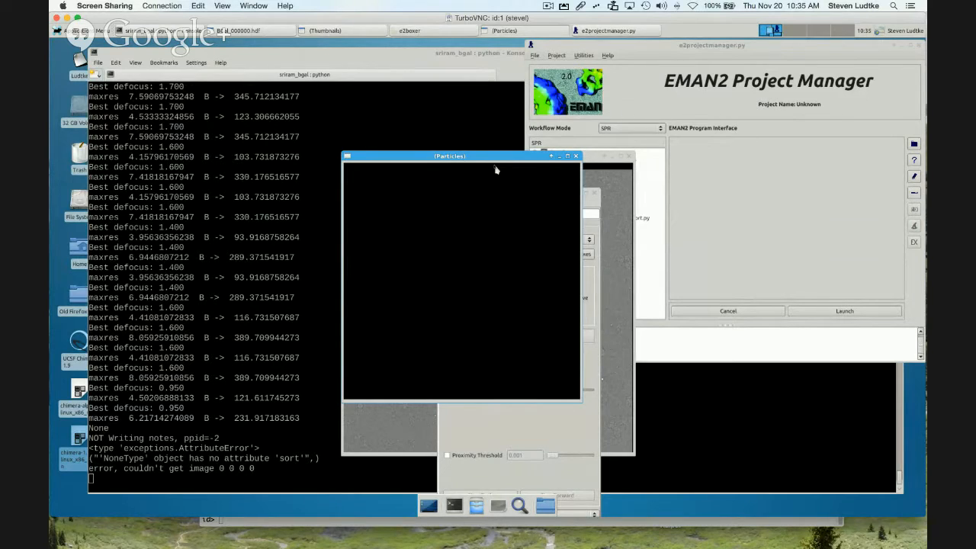
Spread out the particles, thumbnails, micrograph and e2boxer windows so that each can be seen separately
drag(513, 160, 866, 43)
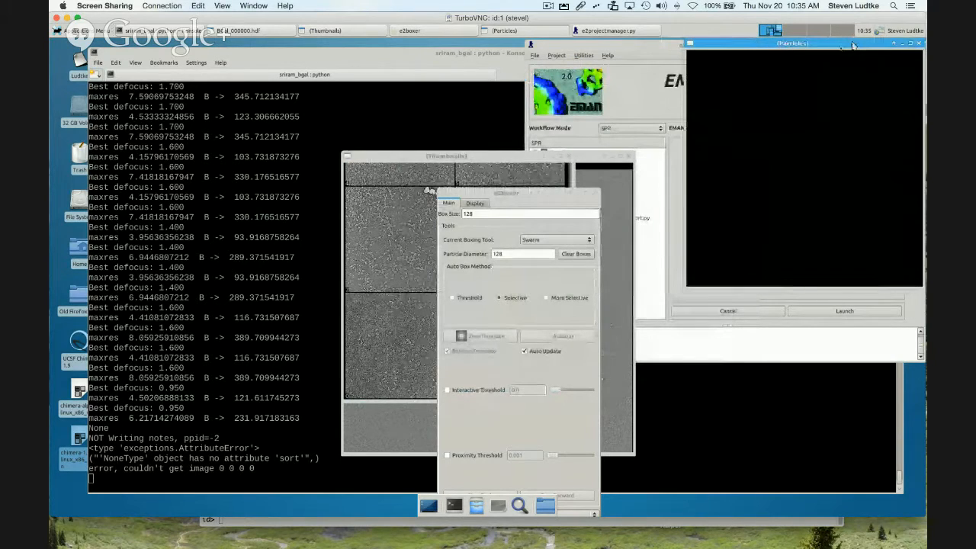
drag(402, 160, 210, 239)
drag(559, 278, 726, 259)
click(726, 426)
drag(431, 156, 154, 46)
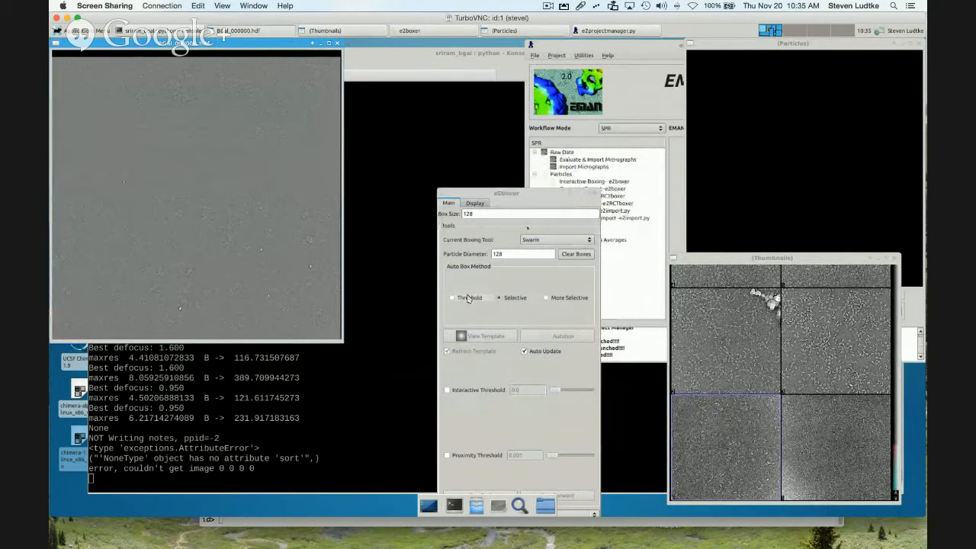
drag(526, 190, 607, 35)
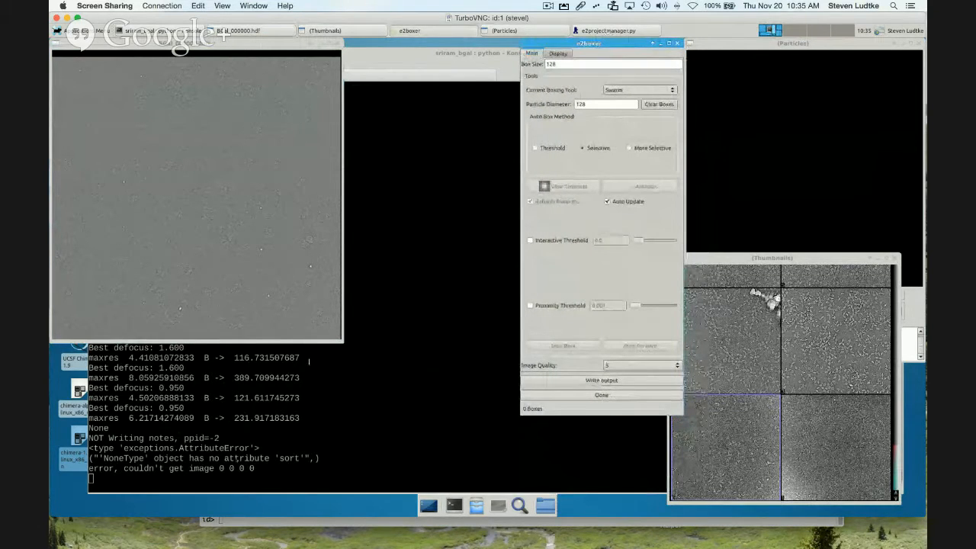
Bring the BGal_000000.hdf micrograph, thumbnails, e2boxer and particles windows back in front of the terminal and Project Manager
drag(343, 344, 361, 368)
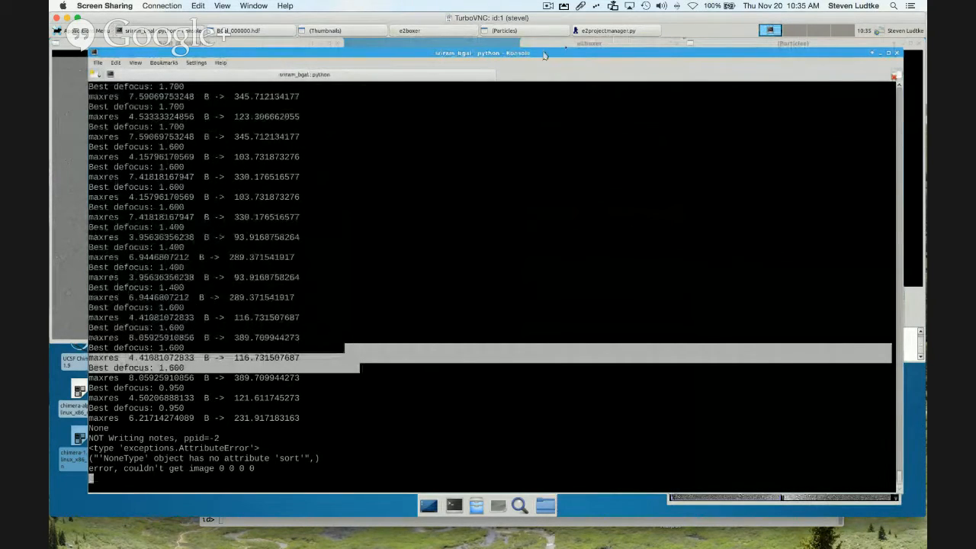
click(594, 33)
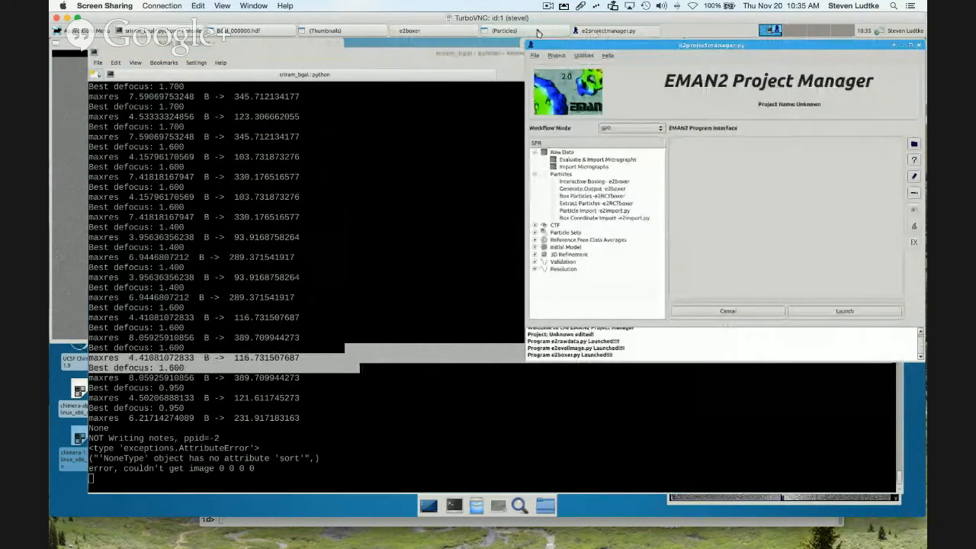
click(504, 30)
click(446, 33)
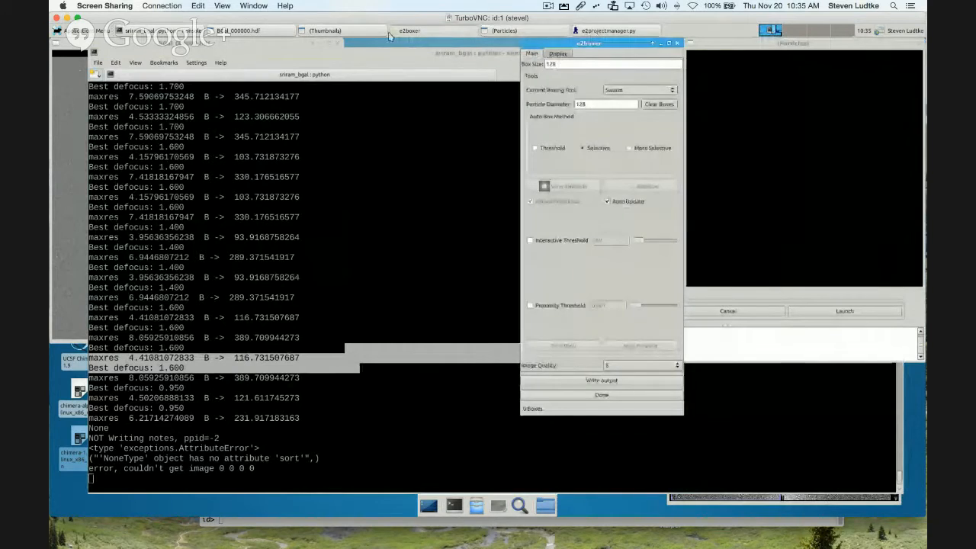
click(336, 32)
click(249, 32)
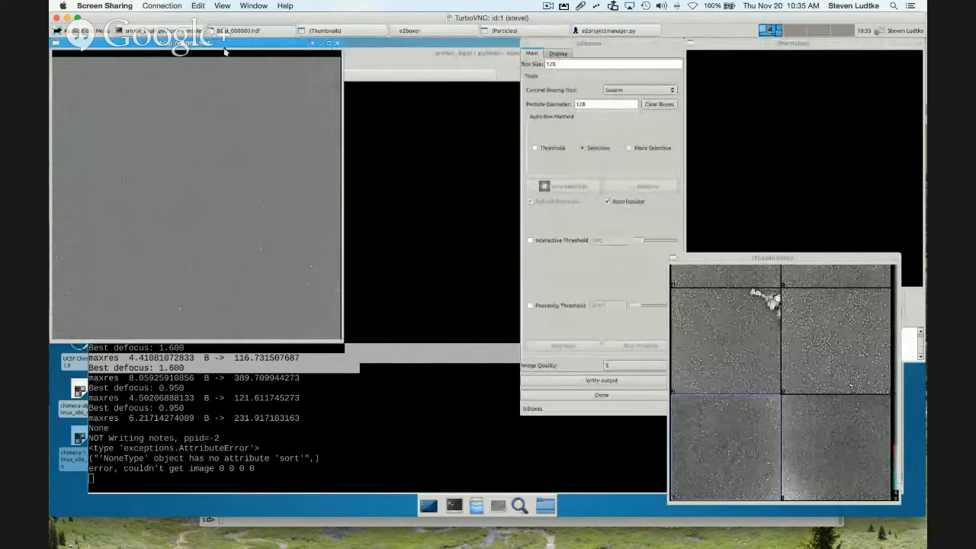
click(164, 31)
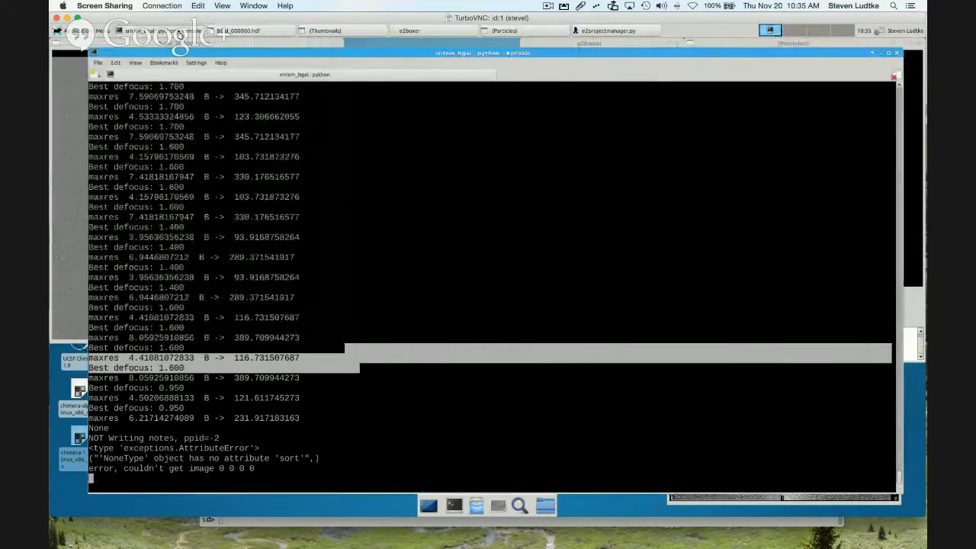
click(251, 31)
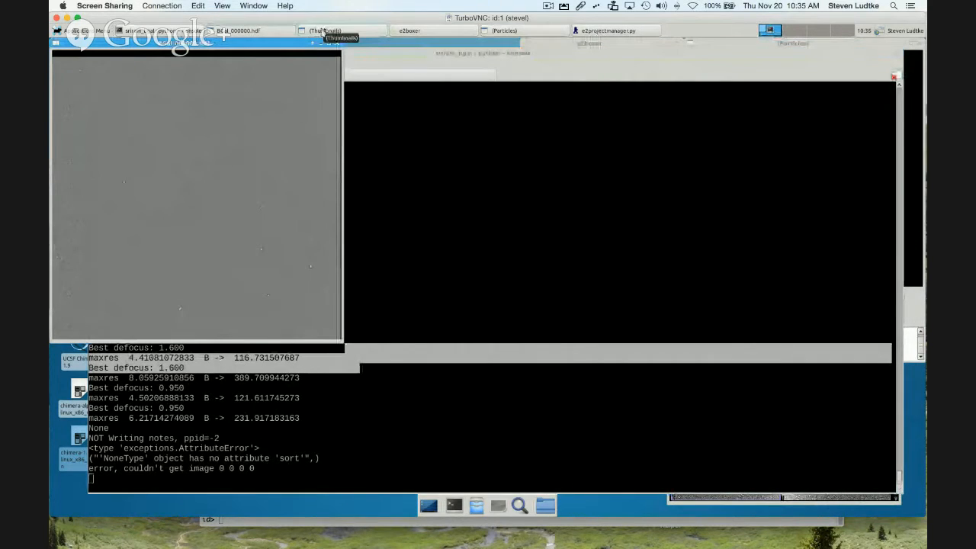
click(335, 31)
click(427, 32)
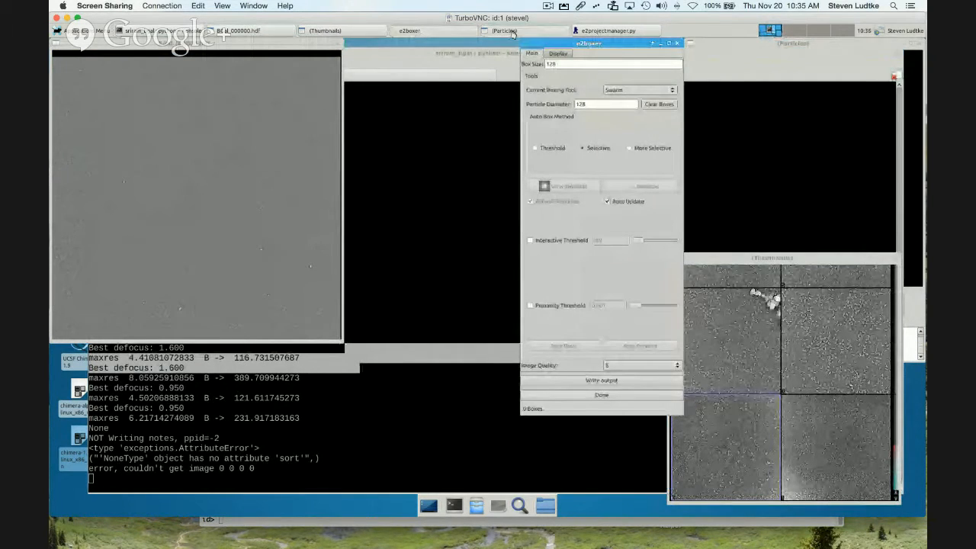
click(505, 31)
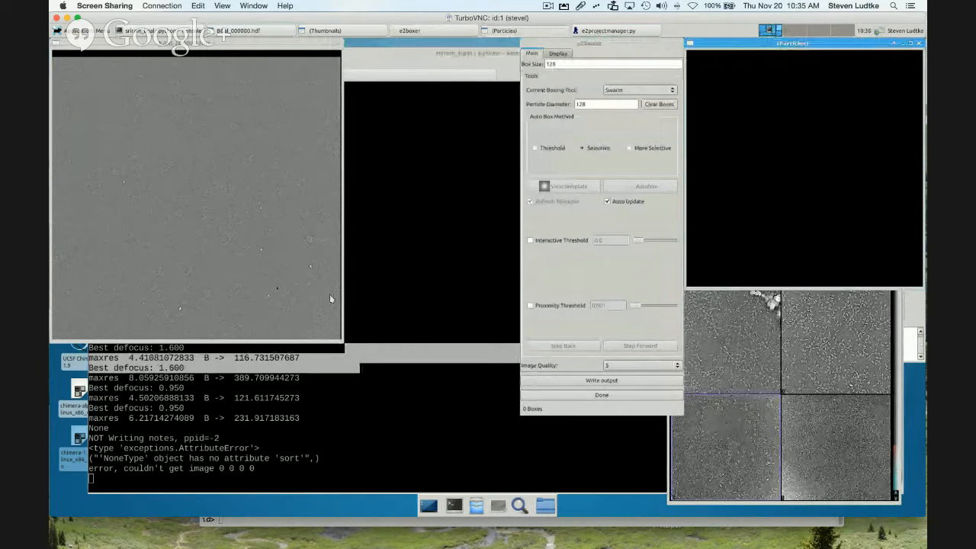
Enlarge the BGal_000000.hdf window and magnify the micrograph until individual particles can be made out
drag(345, 344, 519, 490)
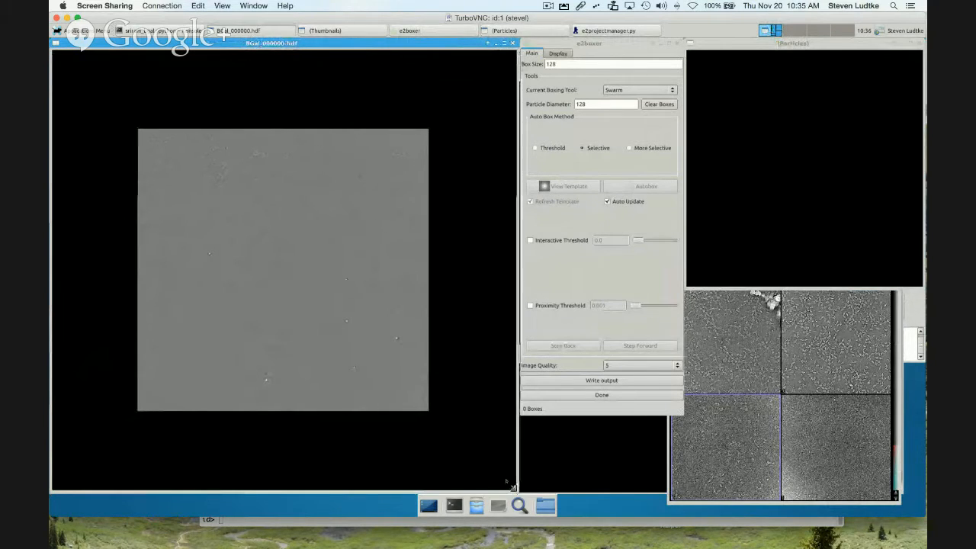
scroll(235, 277, up, 5)
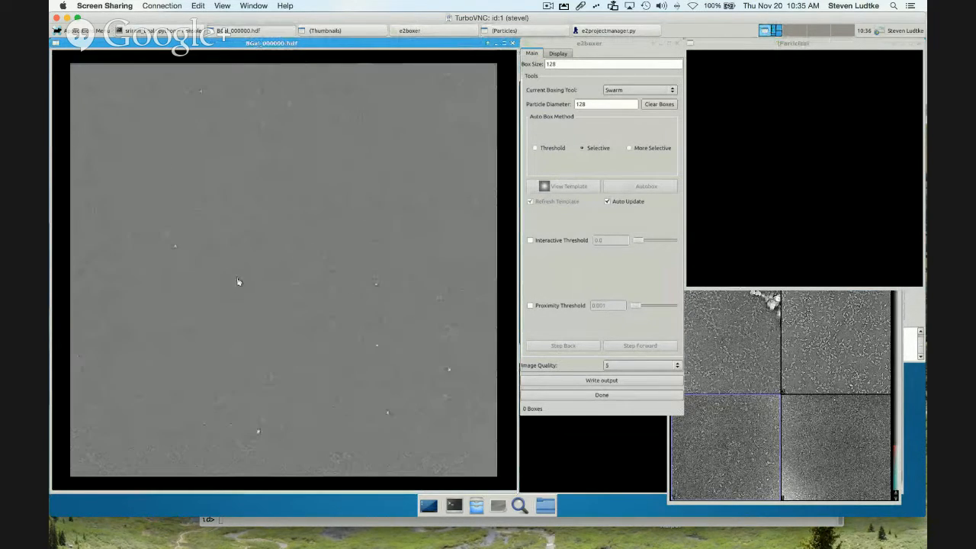
scroll(235, 279, up, 3)
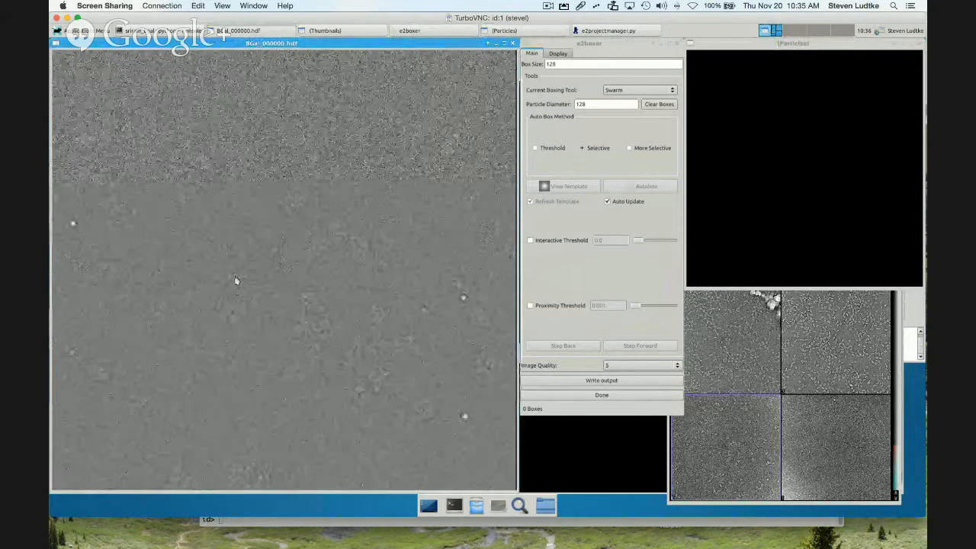
scroll(230, 275, down, 1)
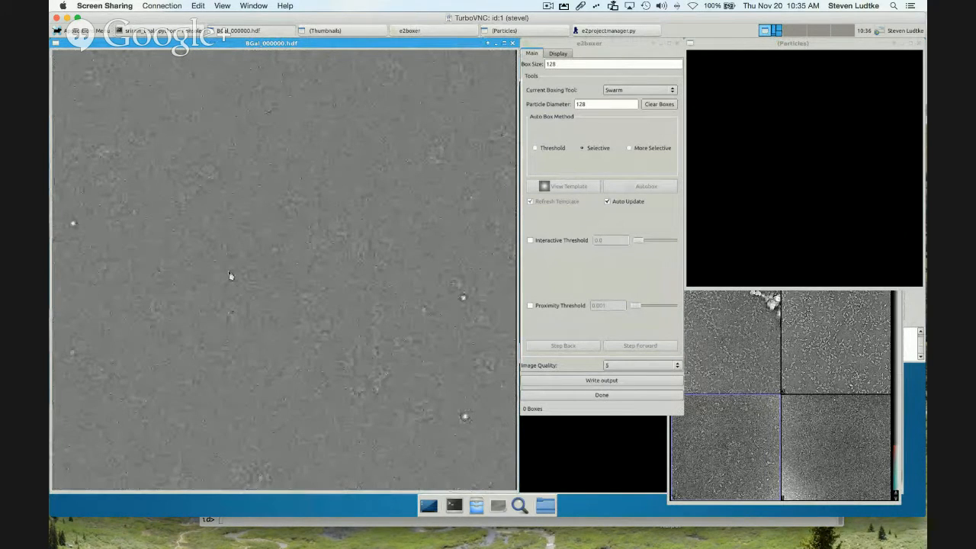
drag(231, 259, 255, 68)
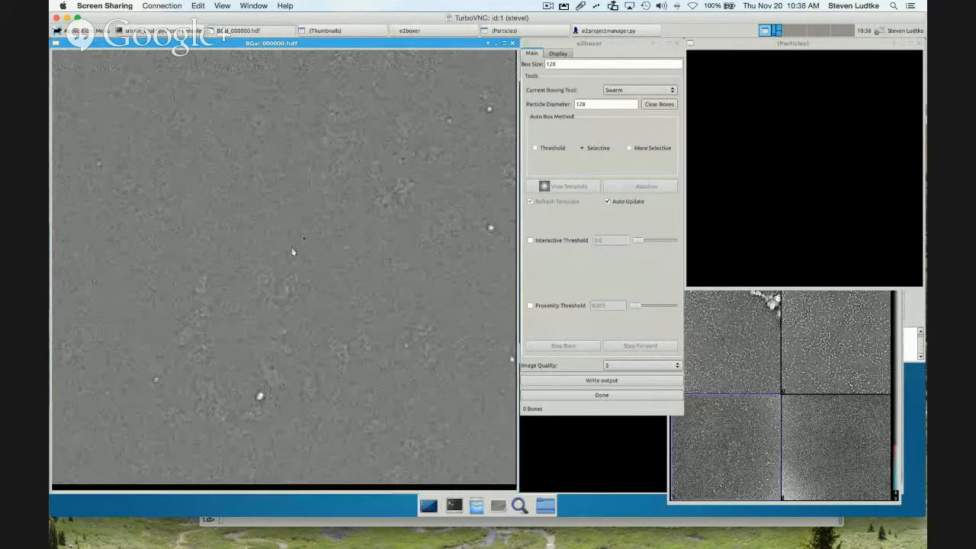
drag(300, 185, 229, 468)
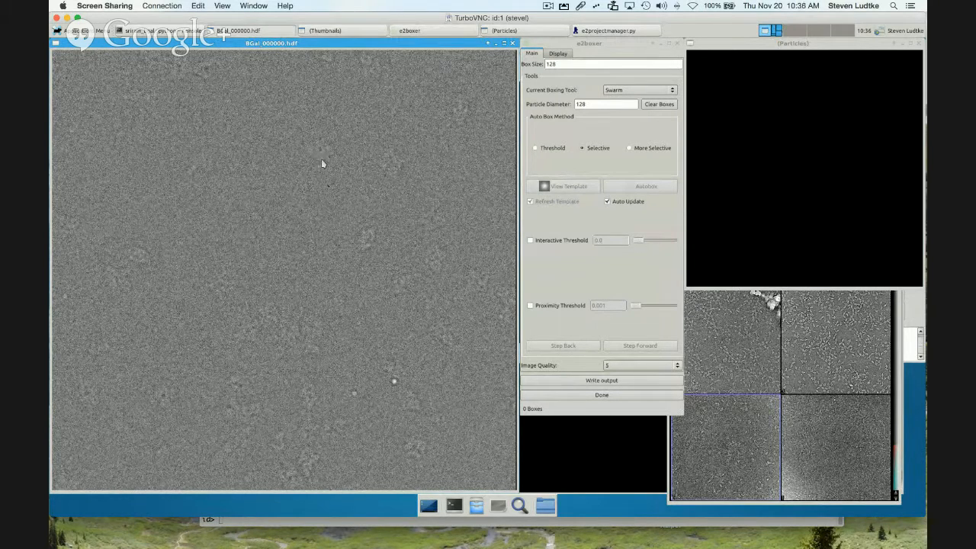
Open the micrograph's display controls with the measuring tool and measure the lengths of several particles at 1.0 A/Pix
middle_click(340, 183)
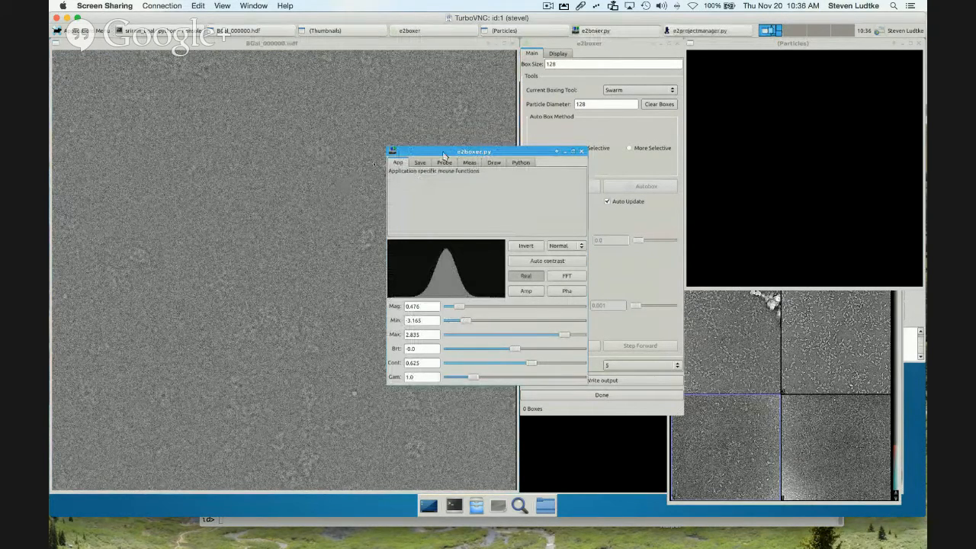
drag(448, 149, 588, 107)
click(610, 120)
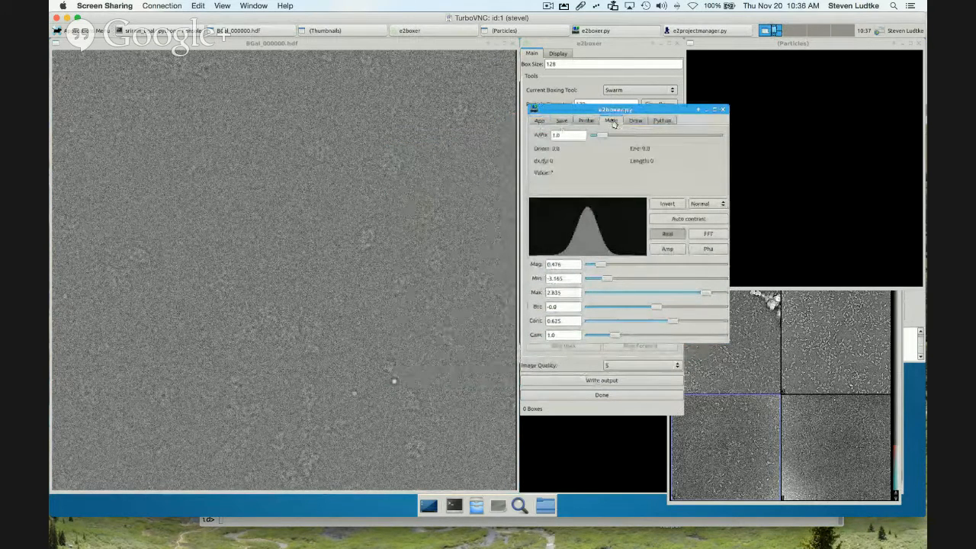
click(304, 155)
drag(312, 153, 342, 164)
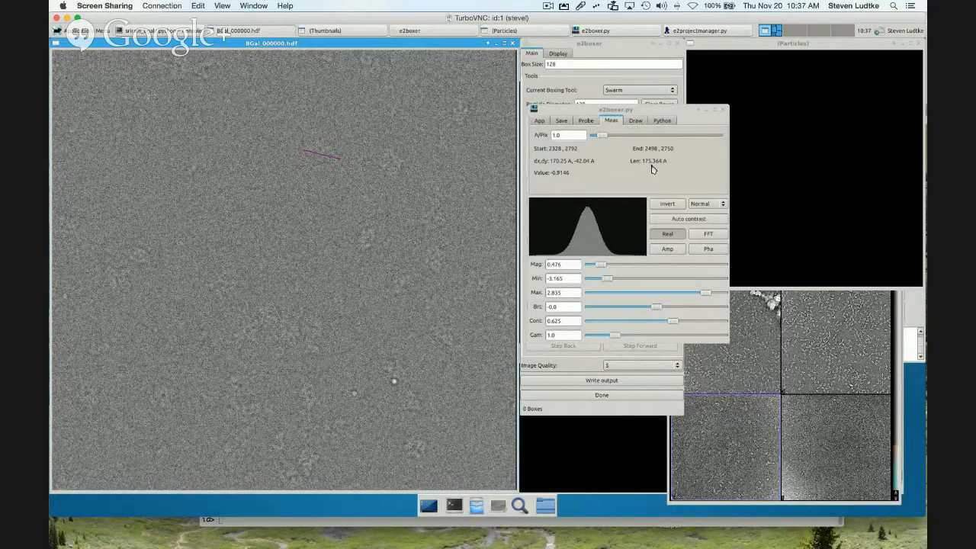
drag(390, 156, 396, 185)
drag(437, 250, 440, 285)
Switch to the EMAN2 wiki in Chrome and open the particle box-size page from the Concepts and Conventions documentation
key(ctrl+Right)
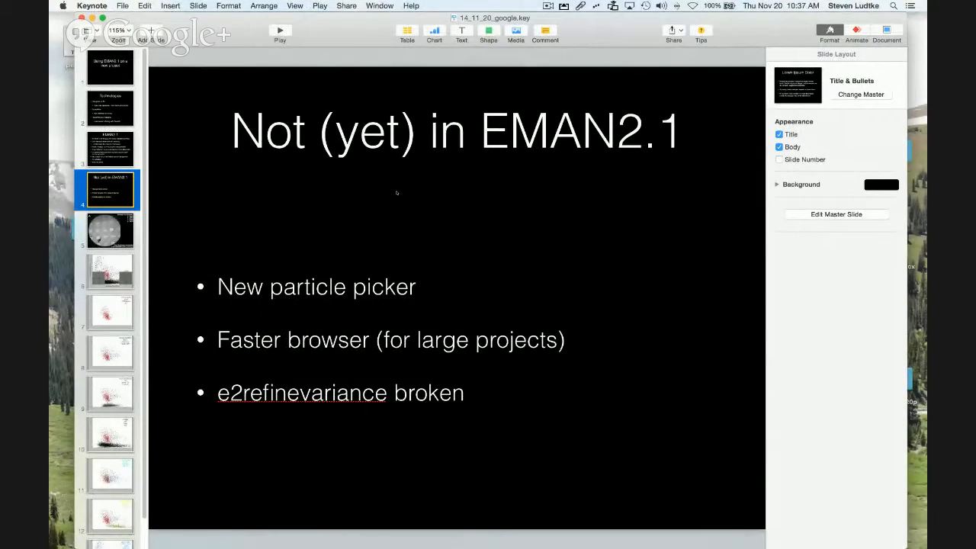
key(ctrl+Right)
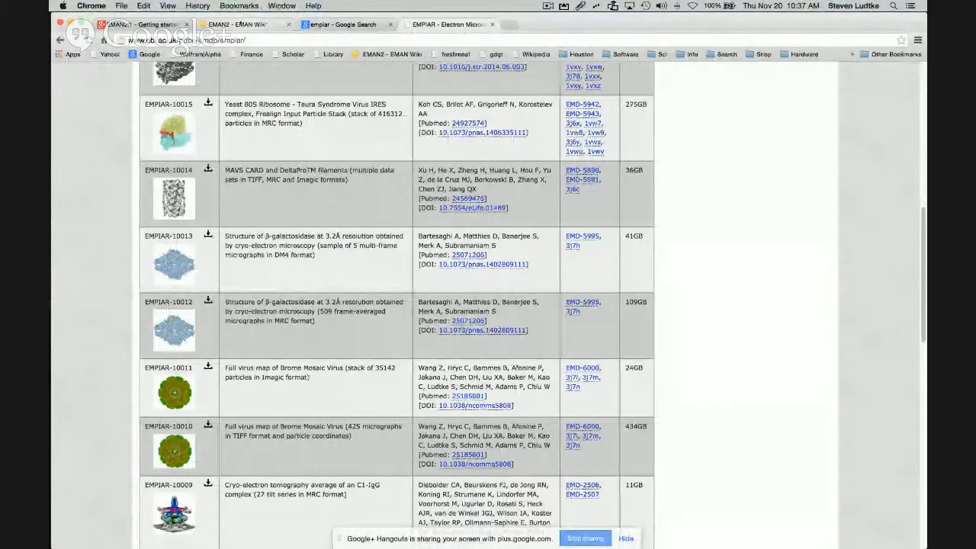
click(238, 25)
scroll(424, 279, down, 5)
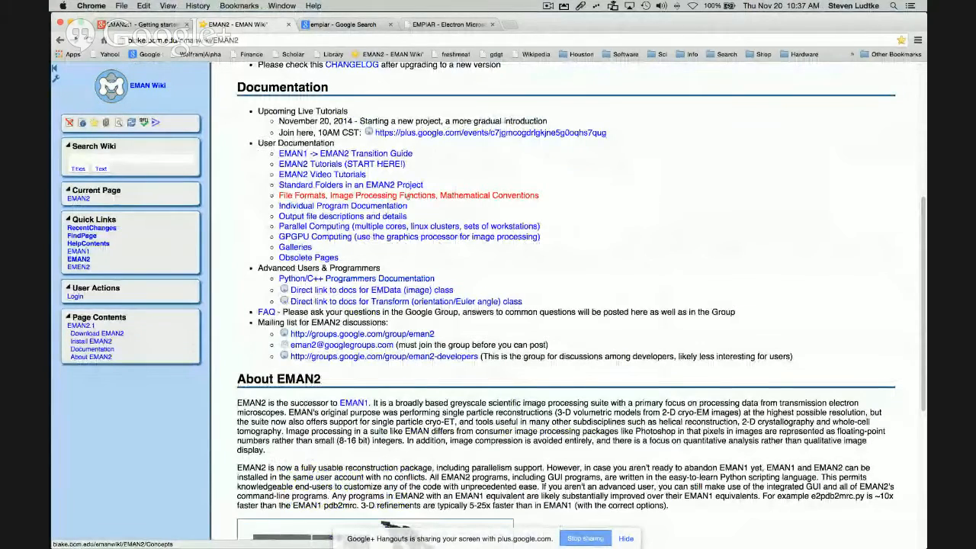
click(505, 196)
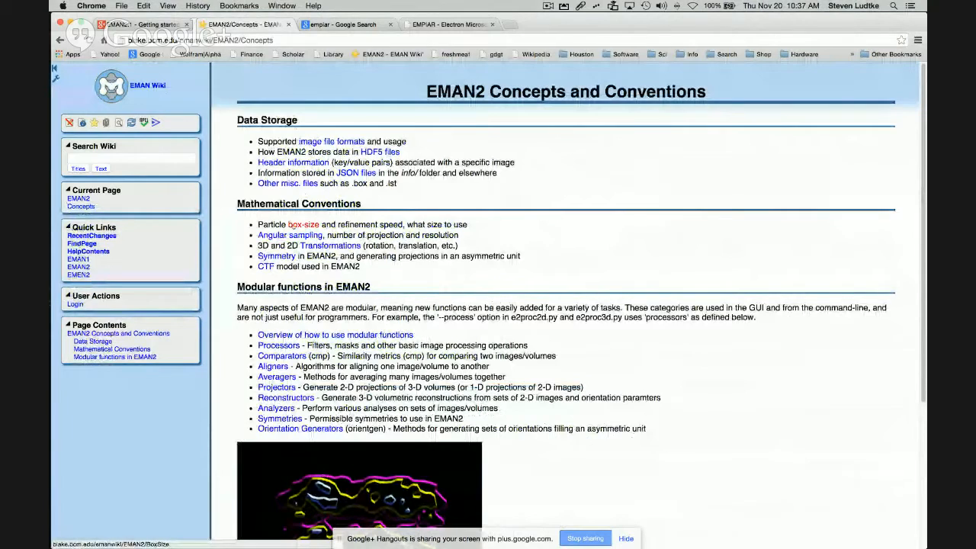
click(308, 224)
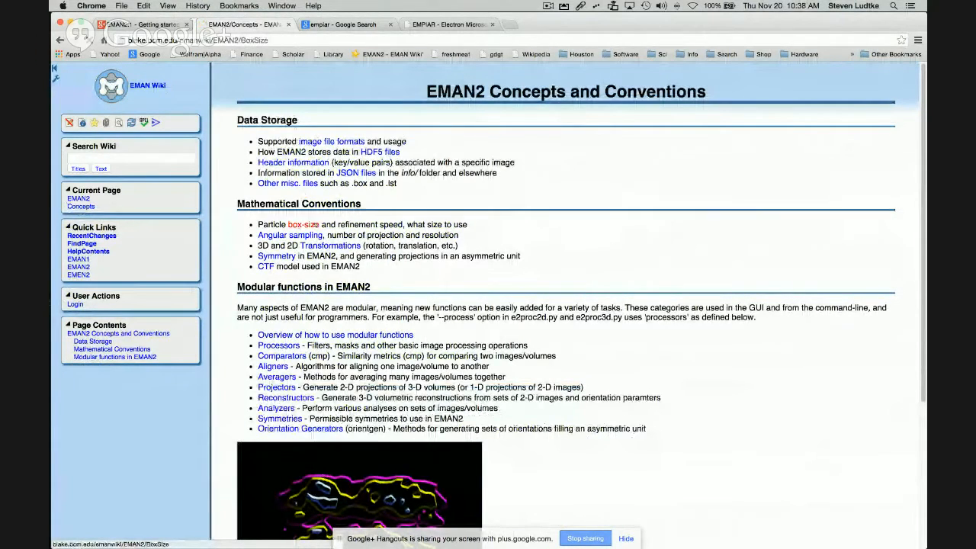
Examine the recommended box sizes and the speed plots on the Particle Box Size and Speed page
scroll(395, 234, down, 1)
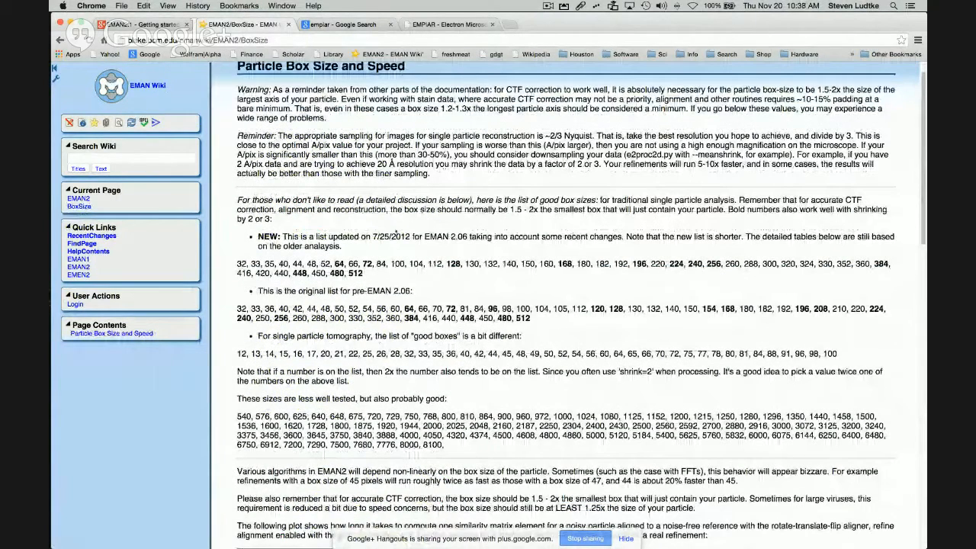
scroll(396, 232, down, 2)
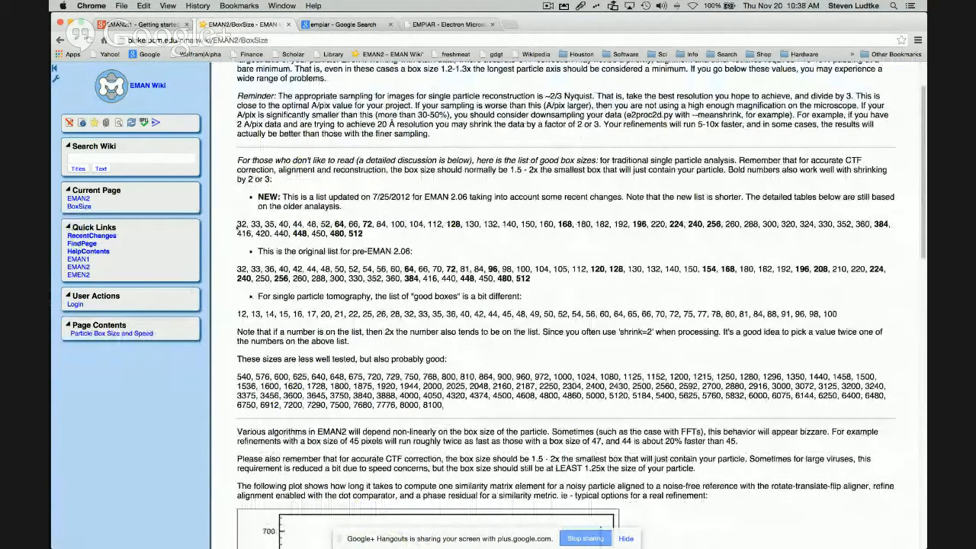
scroll(401, 346, down, 8)
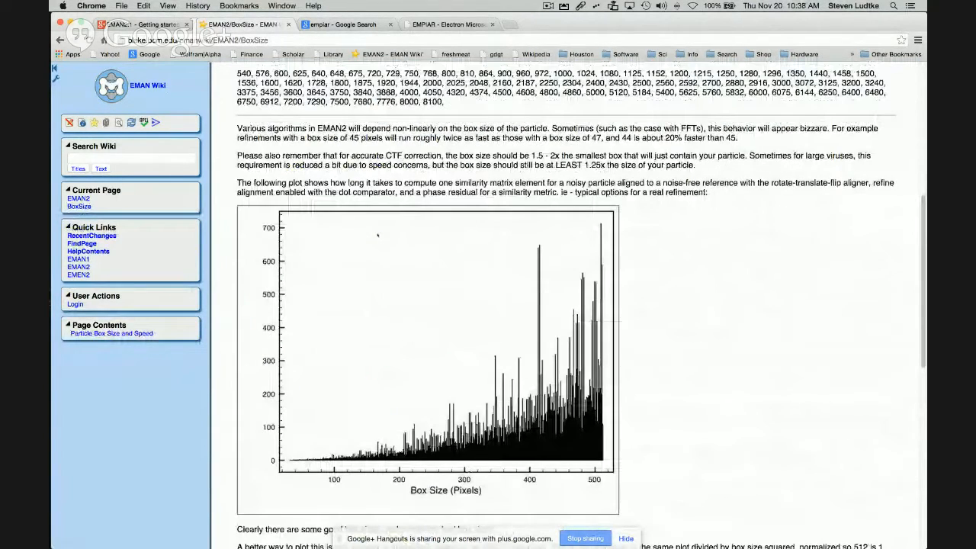
scroll(501, 385, down, 3)
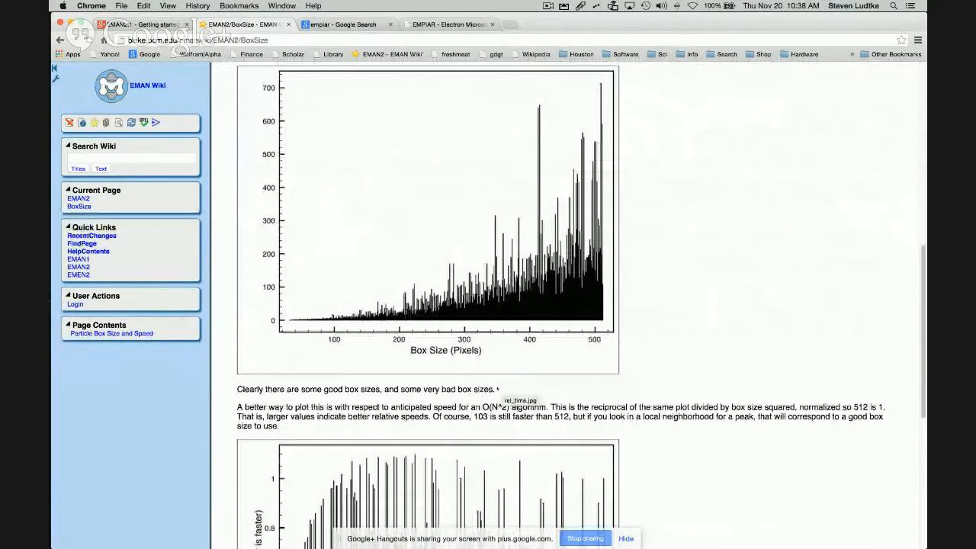
scroll(500, 390, down, 9)
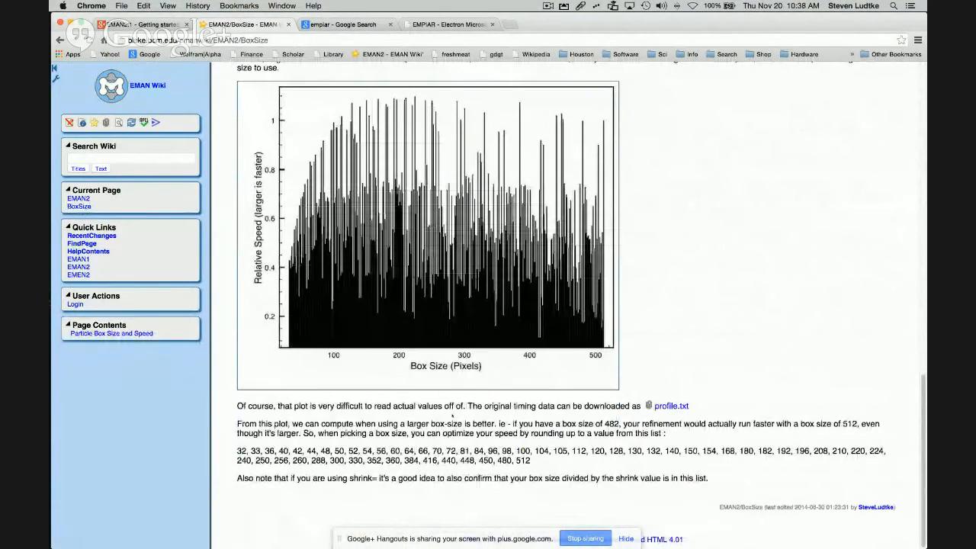
scroll(453, 417, up, 20)
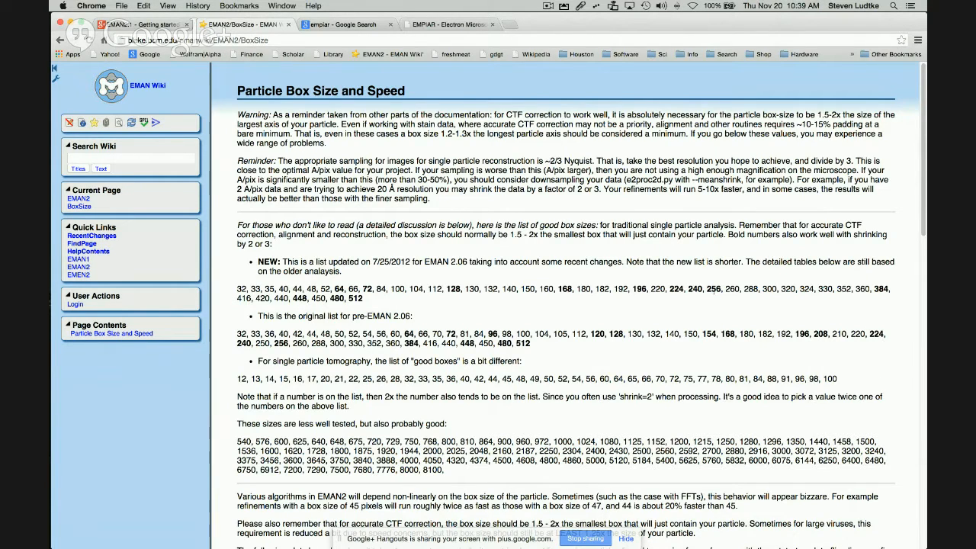
Return to e2boxer, close the micrograph's display controls, and set the box size to 256 and the particle diameter to 150
key(ctrl+Left)
key(ctrl+Left)
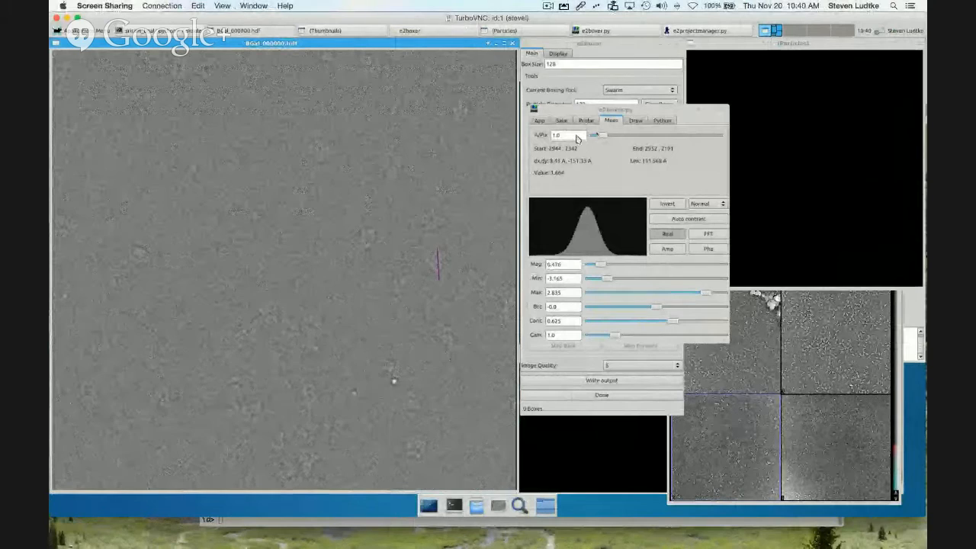
click(724, 111)
drag(557, 65, 543, 64)
text(256)
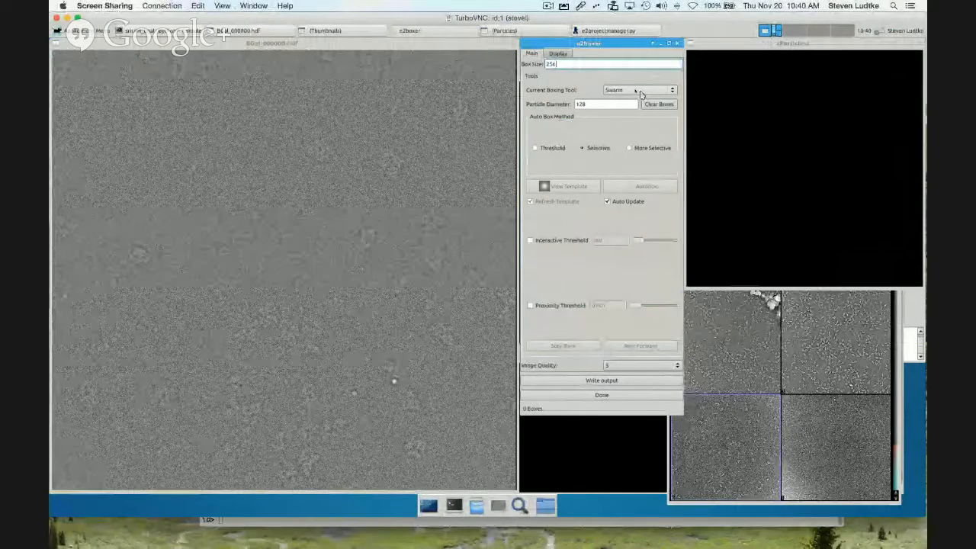
double_click(597, 105)
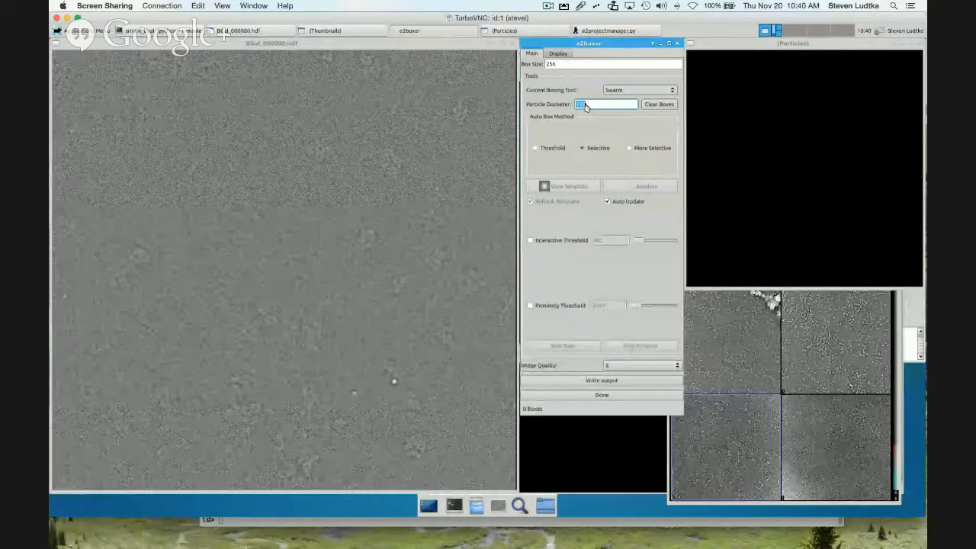
text(150)
Try to box a bright particle in the micrograph, rechecking the box size and particle diameter entries between attempts
click(369, 244)
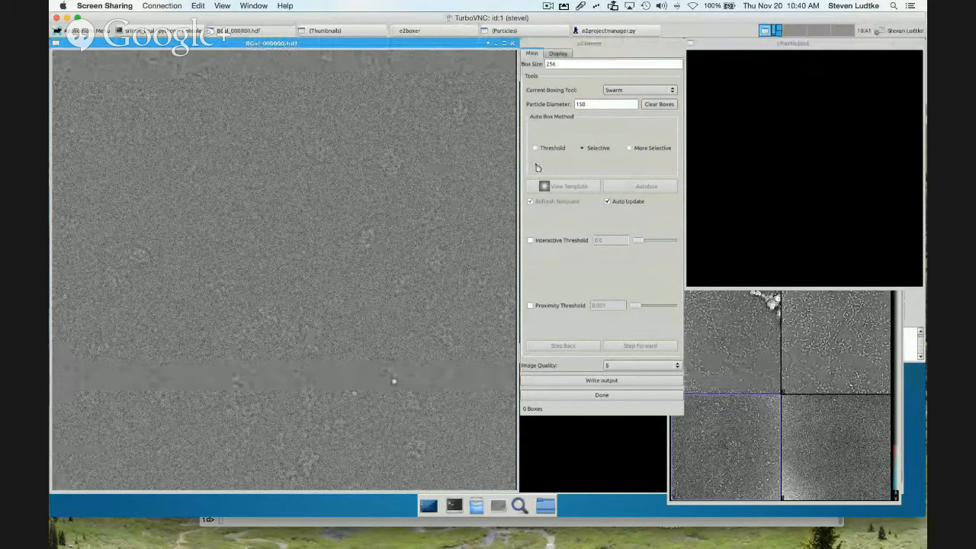
click(601, 109)
click(564, 65)
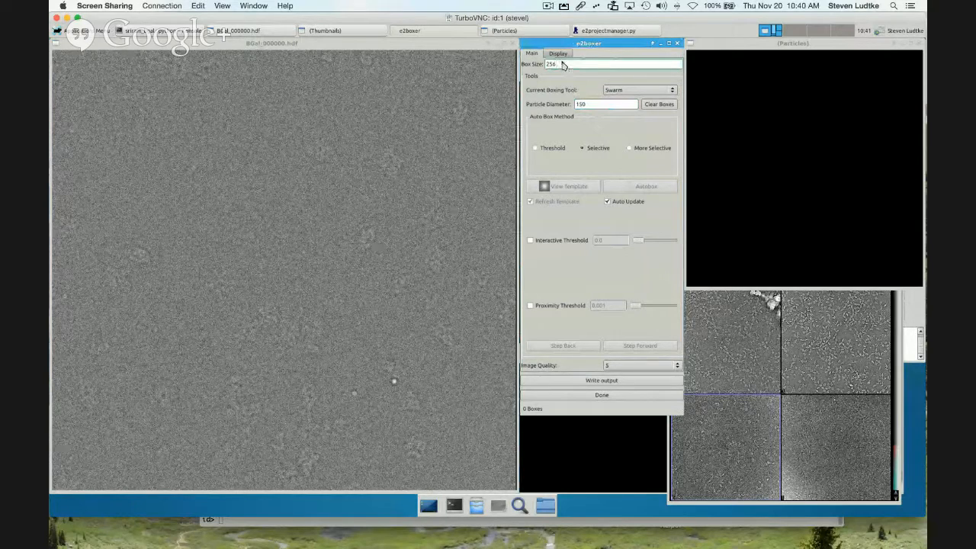
click(587, 106)
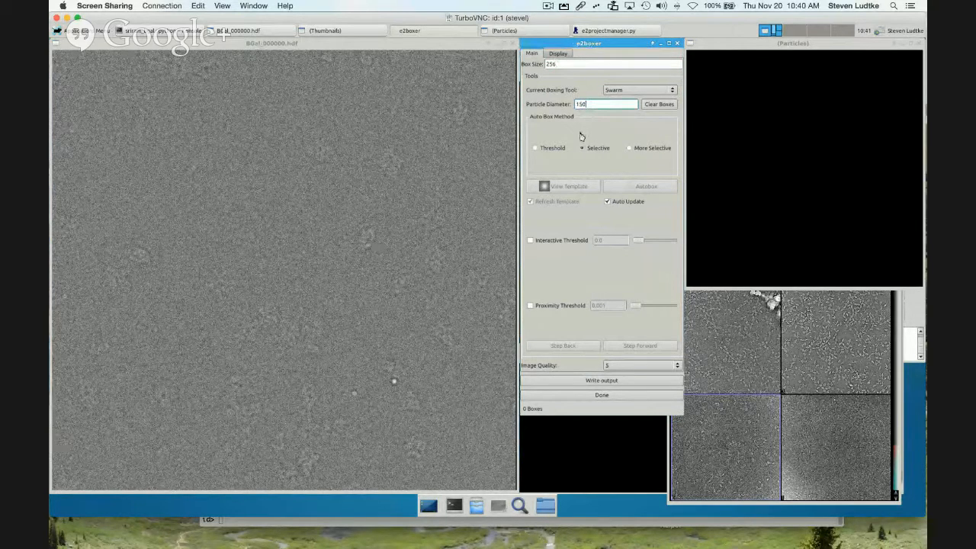
click(368, 244)
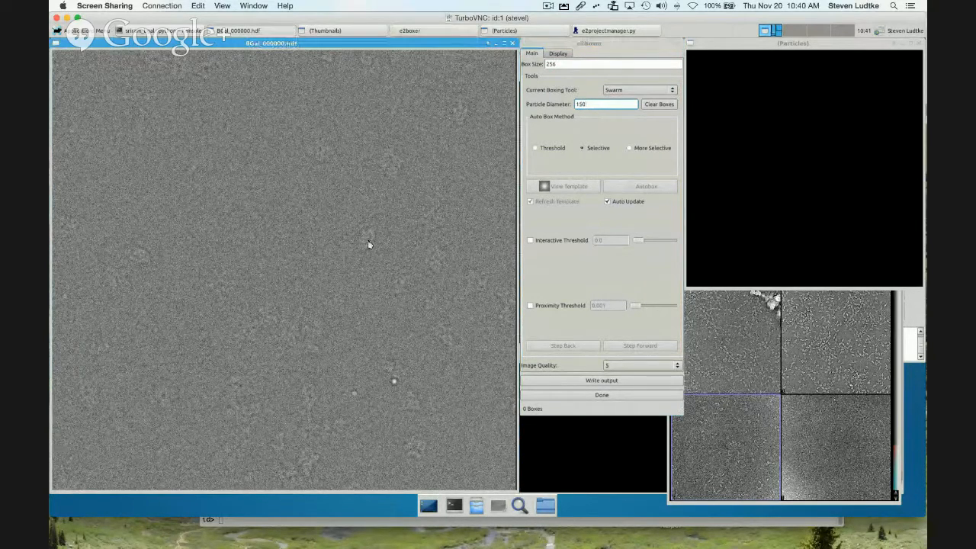
Switch the micrograph's mouse mode from measuring to application-specific functions in its display controls, and close the controls
middle_click(324, 254)
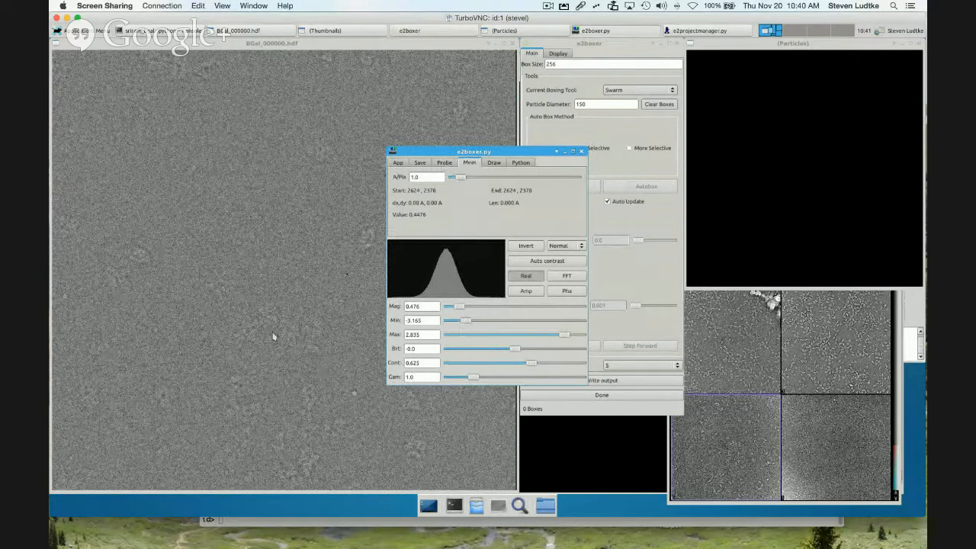
click(398, 164)
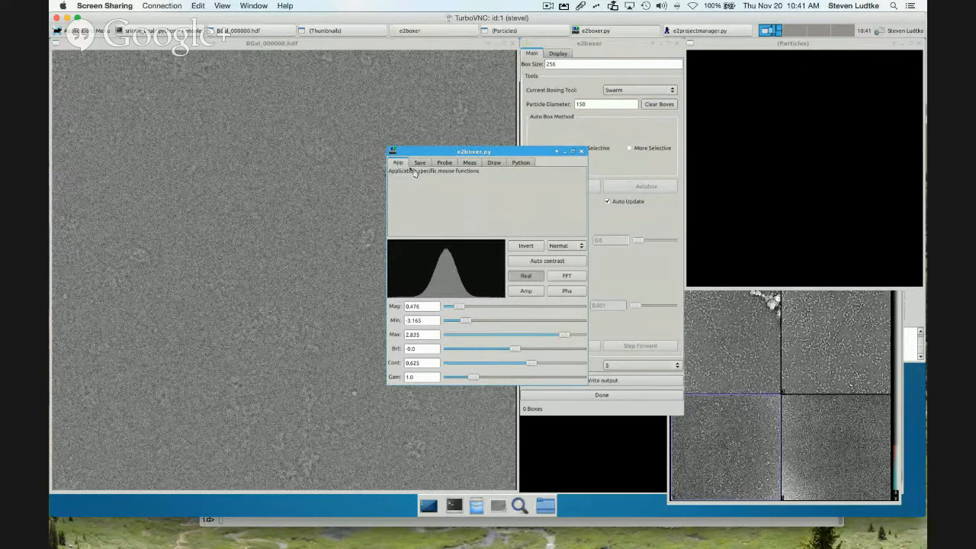
click(581, 152)
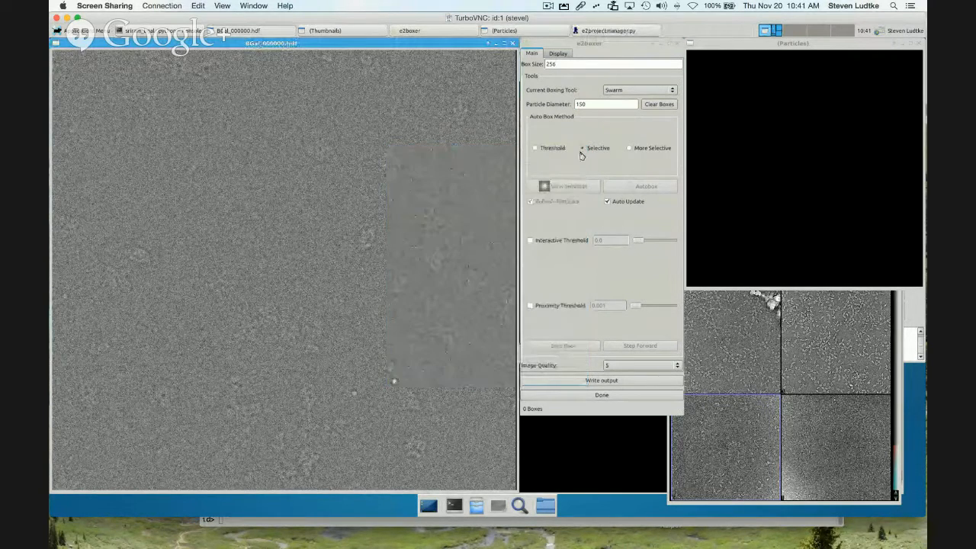
Box six clearly visible, well-separated particles on micrograph BGal_000000 as references for Swarm autoboxing, shrinking the particle previews
click(368, 244)
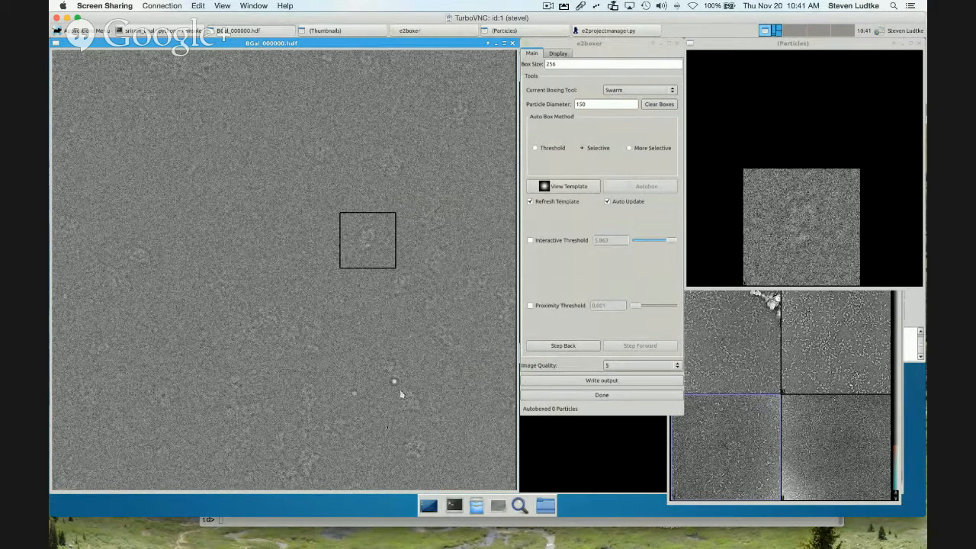
click(418, 455)
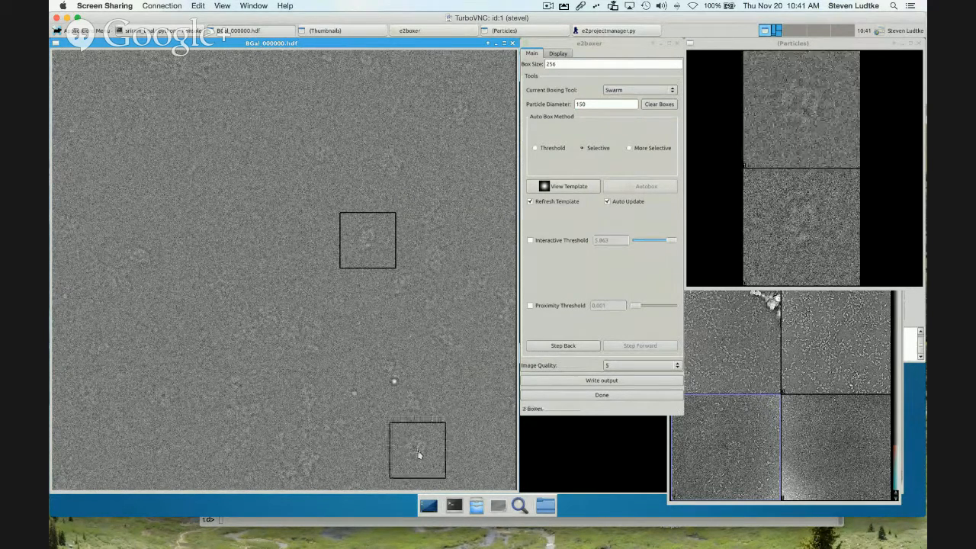
click(320, 152)
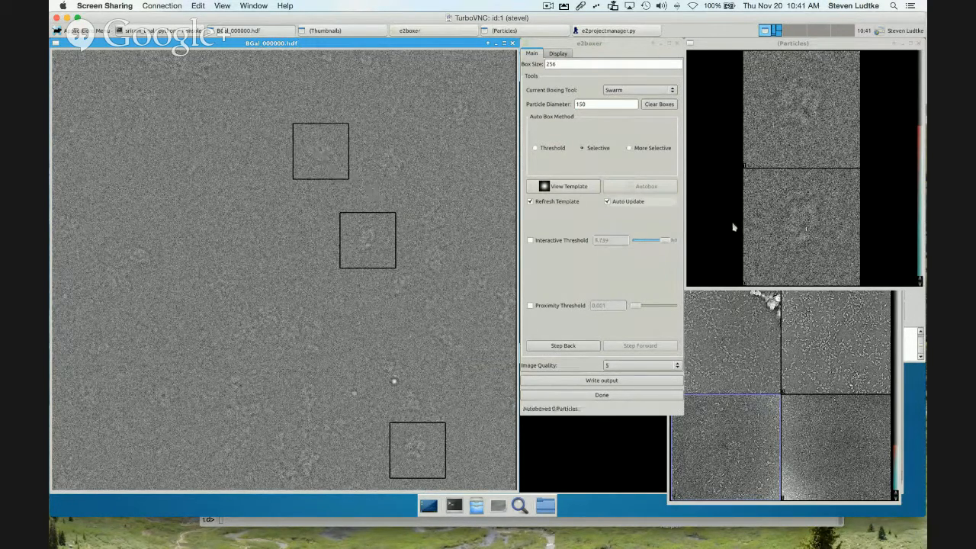
scroll(791, 220, down, 4)
scroll(790, 219, down, 2)
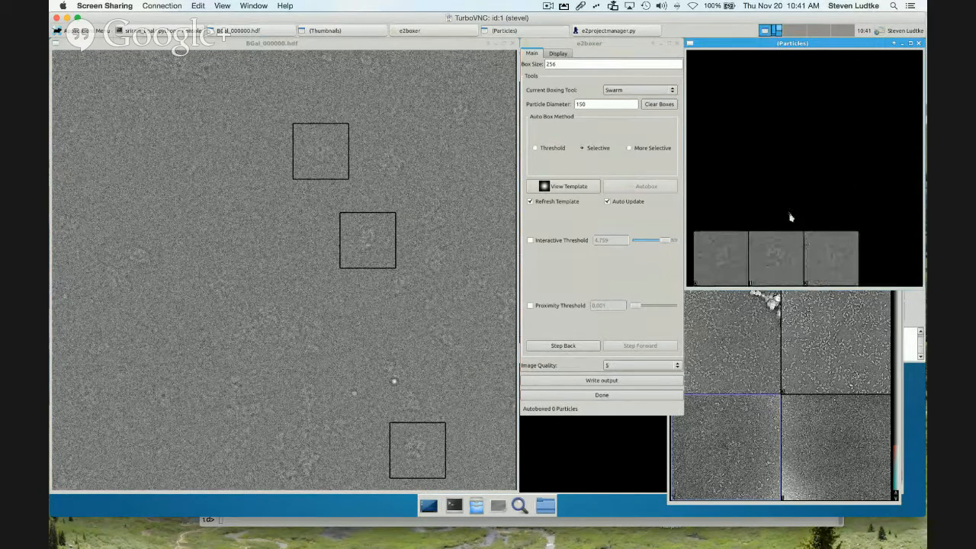
click(436, 264)
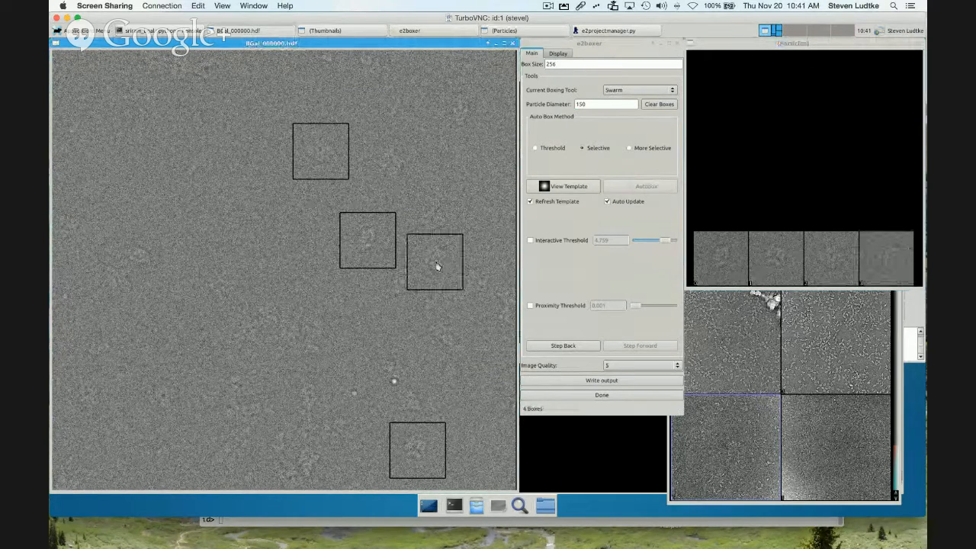
click(462, 119)
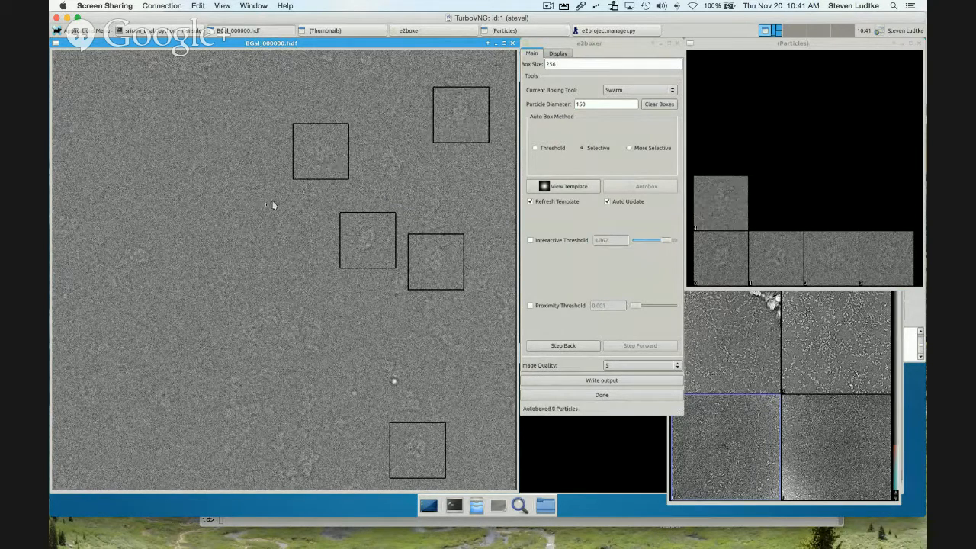
click(165, 402)
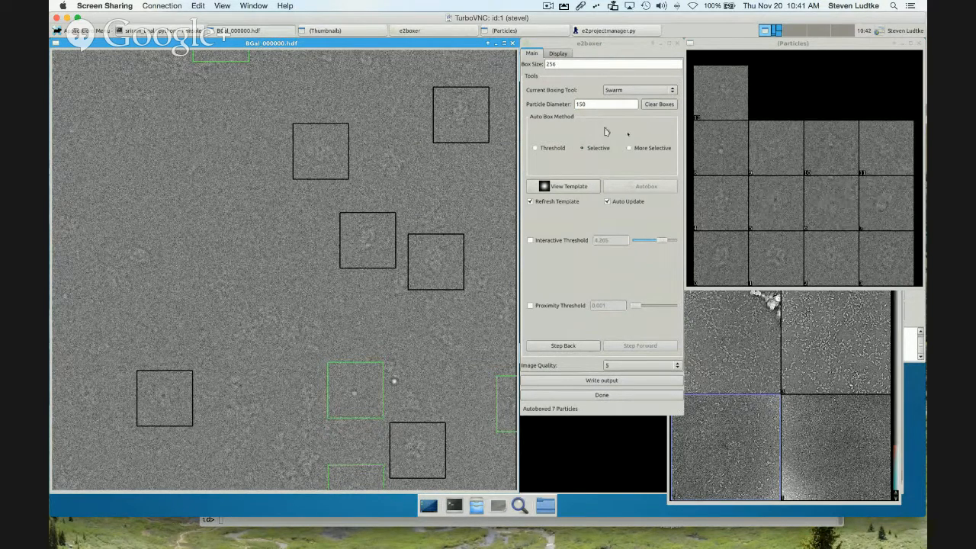
Try a particle diameter of 175 for the autoboxing, and set it to 180
click(590, 107)
drag(589, 107, 570, 107)
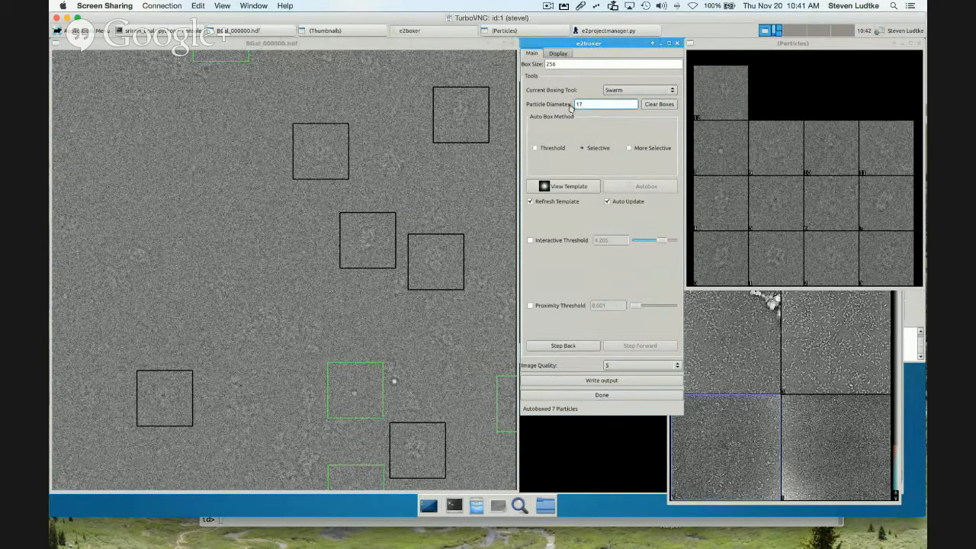
text(175)
key(Return)
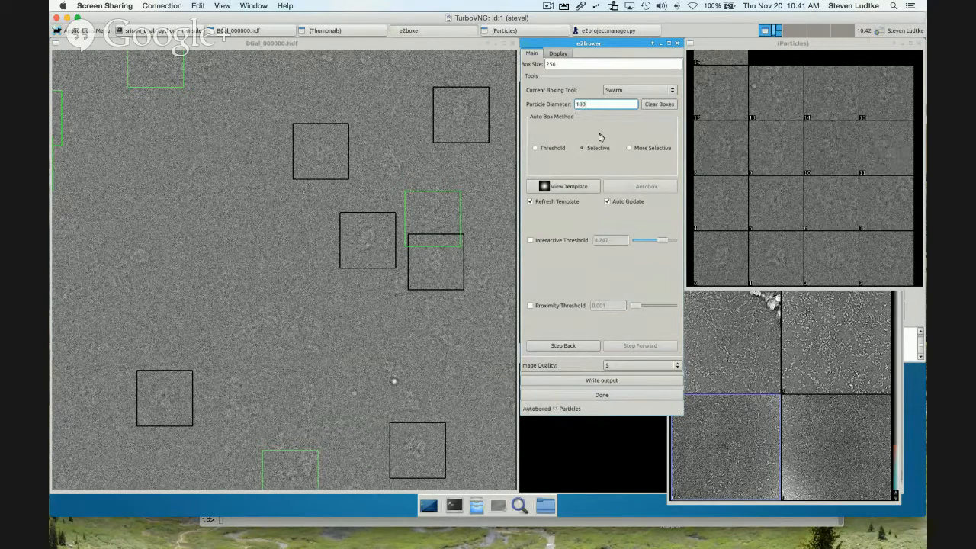
key(Return)
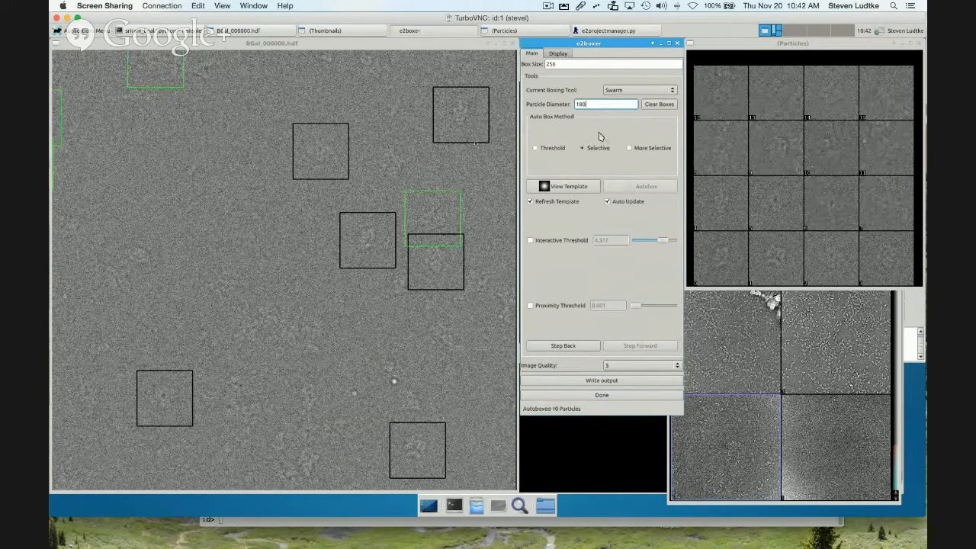
Box four more reference particles, one near the micrograph's upper edge and three in the area below and to its left
drag(264, 151, 332, 253)
click(279, 175)
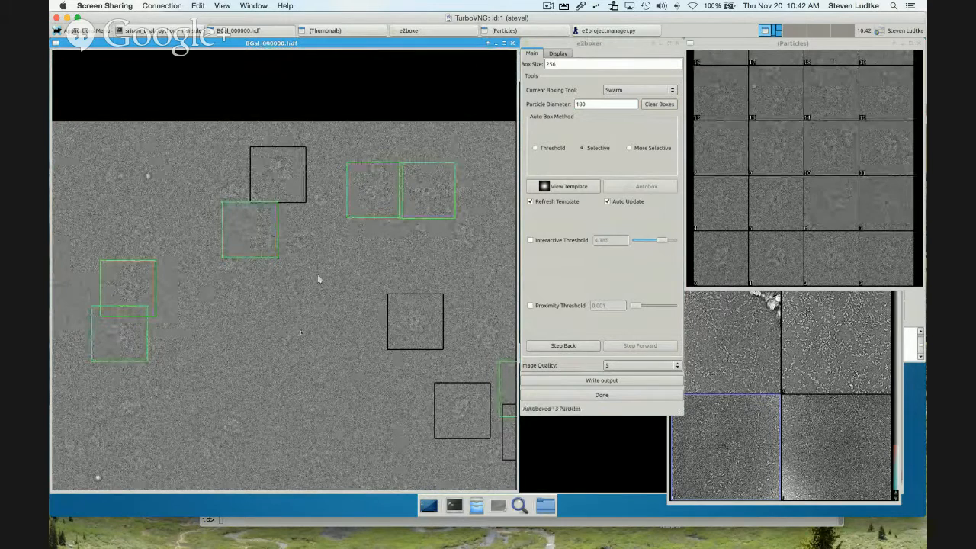
drag(312, 290, 320, 185)
drag(215, 334, 236, 259)
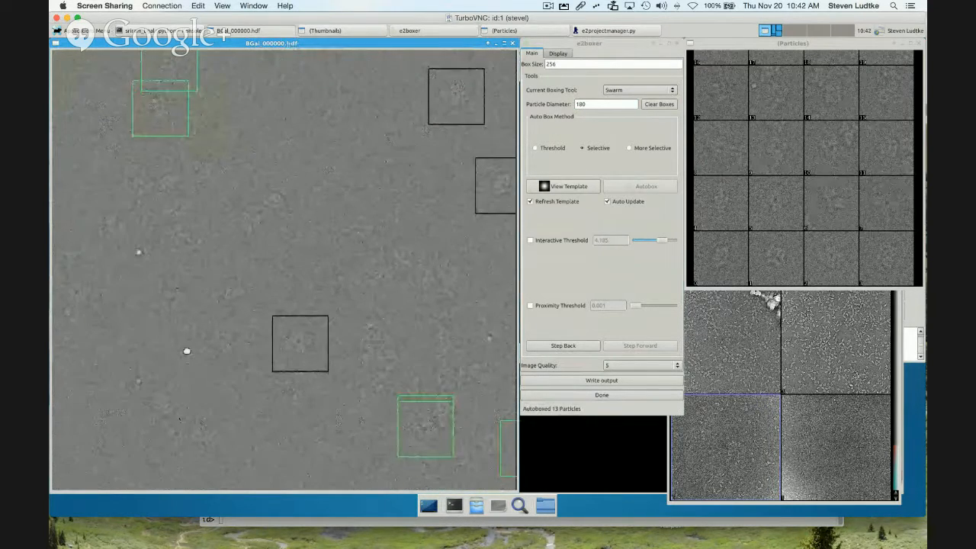
click(164, 403)
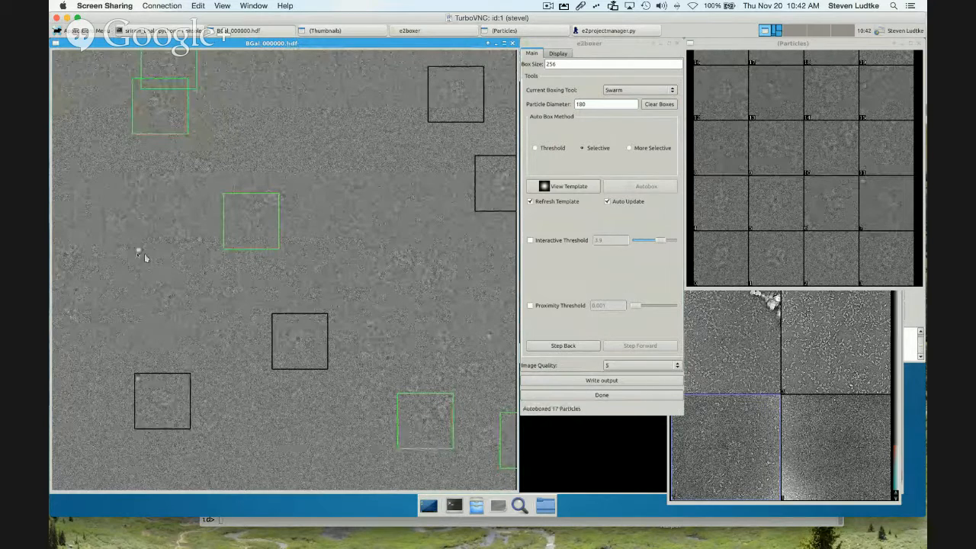
click(223, 342)
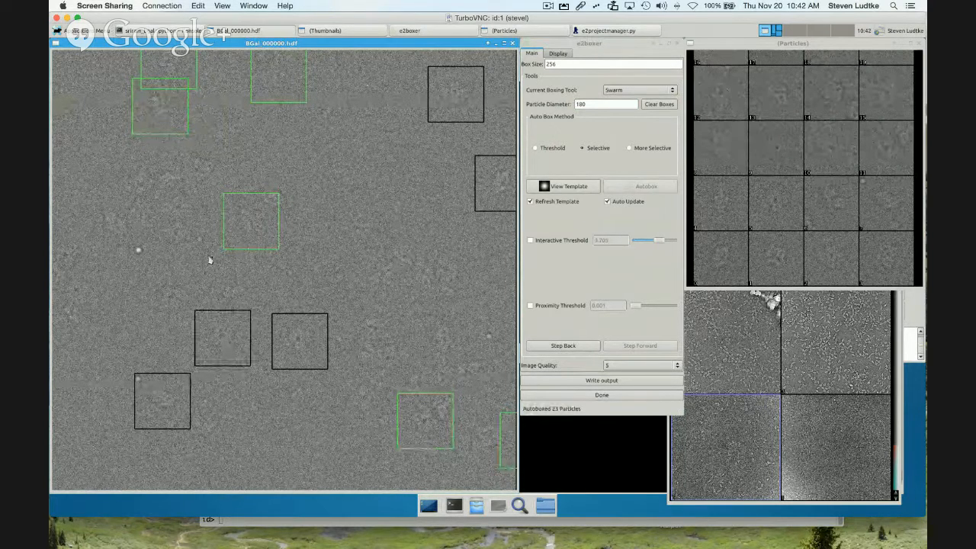
click(199, 173)
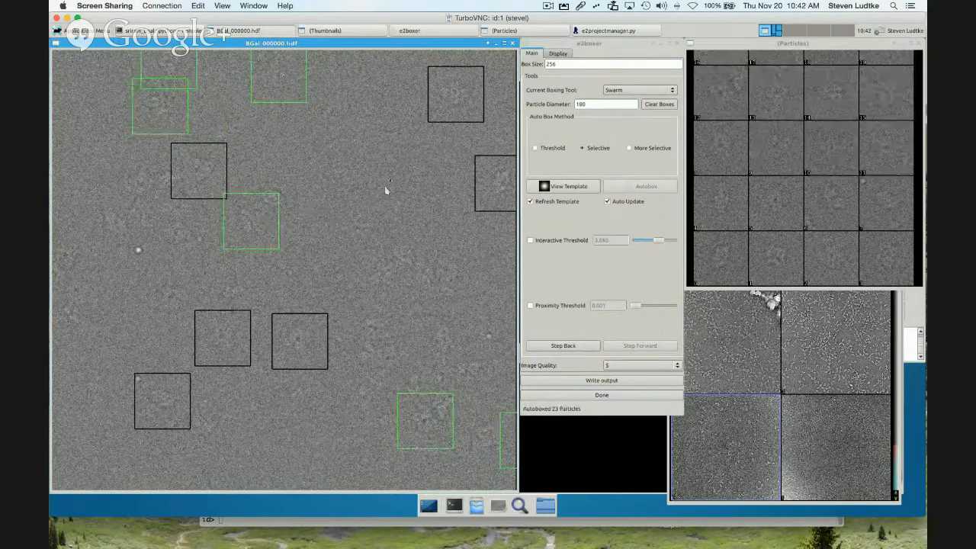
Box another reference particle between the existing reference boxes and shift its box slightly upward to center it
drag(392, 175, 231, 267)
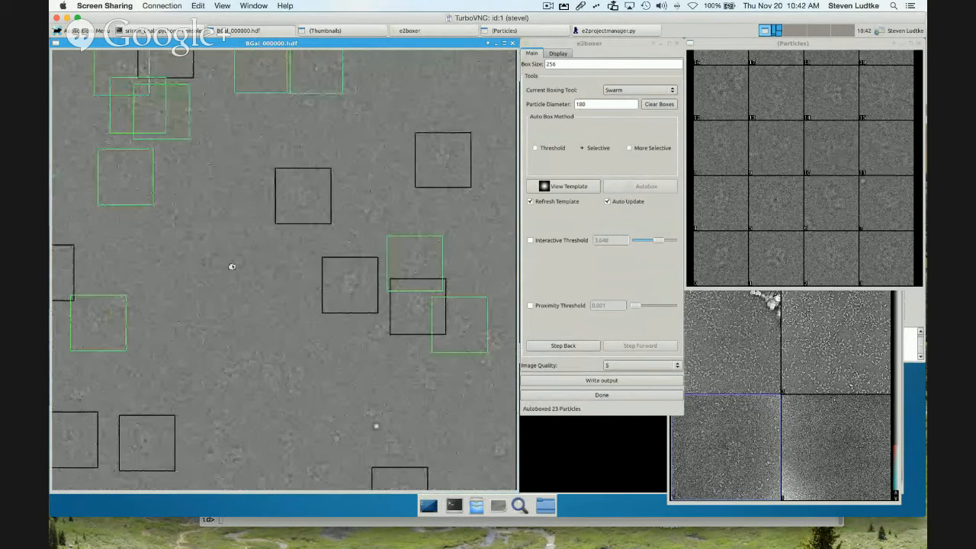
click(364, 205)
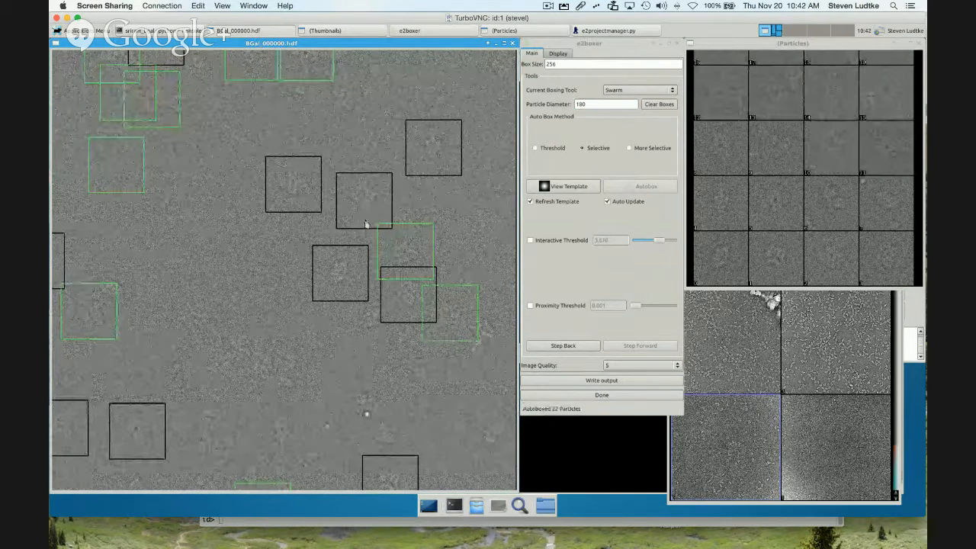
drag(366, 223, 366, 222)
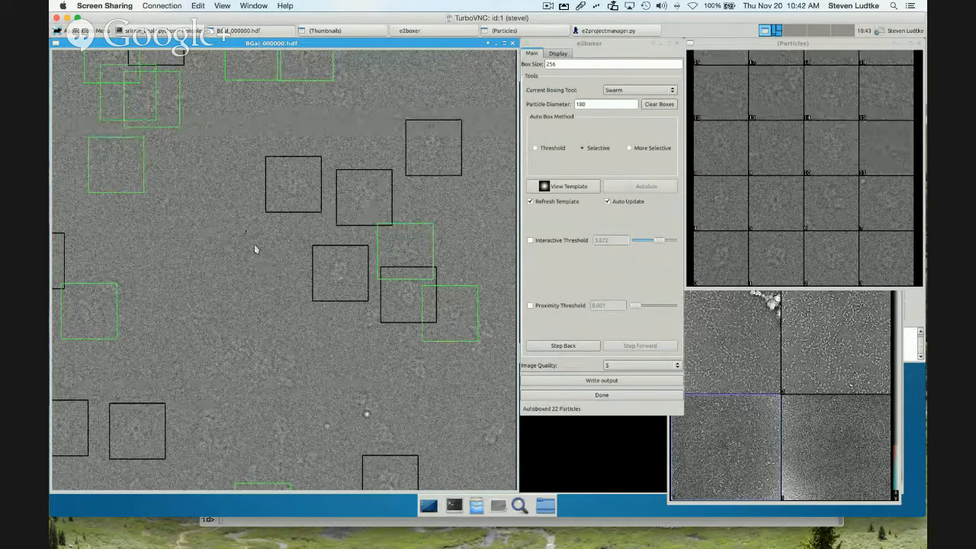
Examine the set of boxed particles and the autoboxed positions across micrograph BGal_000000
scroll(854, 247, down, 3)
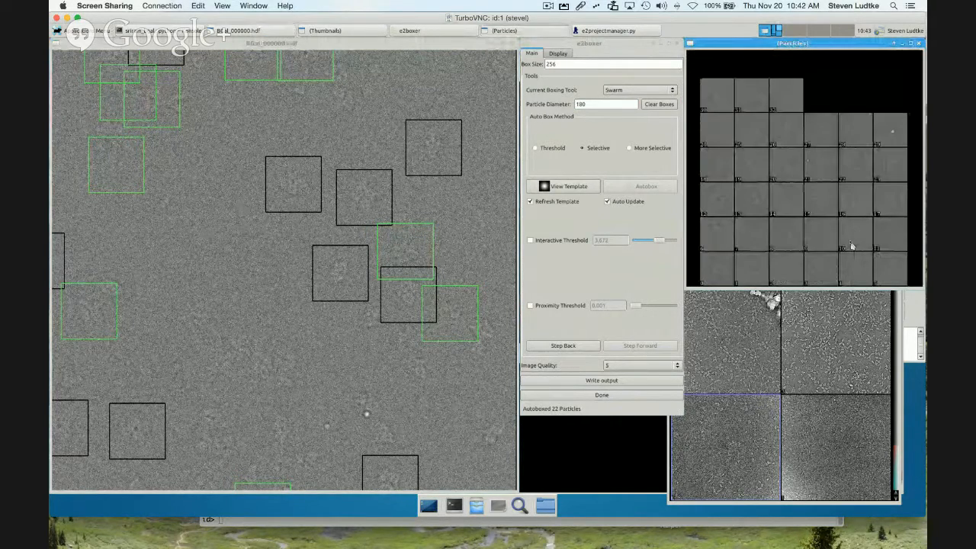
scroll(852, 247, up, 1)
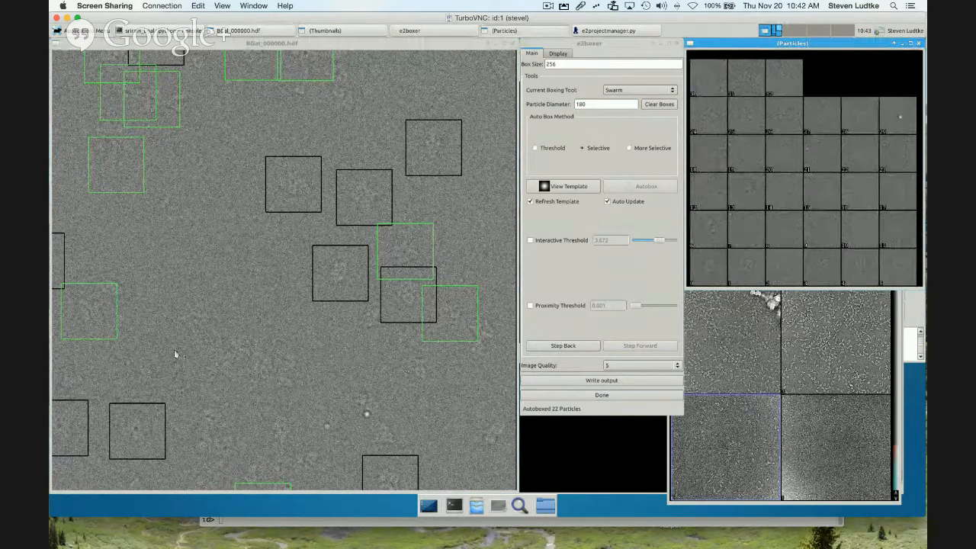
drag(206, 359, 210, 152)
drag(347, 246, 365, 168)
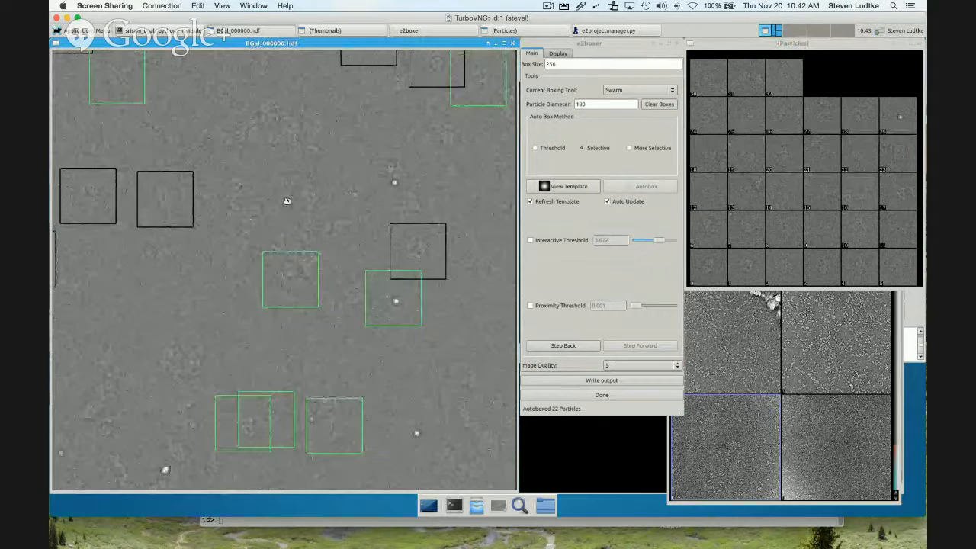
drag(233, 346, 400, 385)
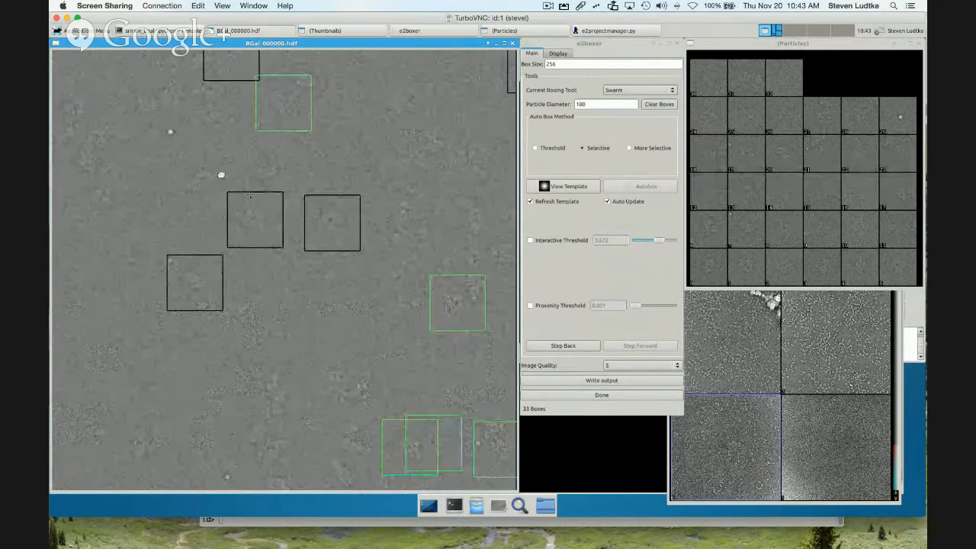
drag(221, 175, 337, 303)
drag(252, 161, 135, 188)
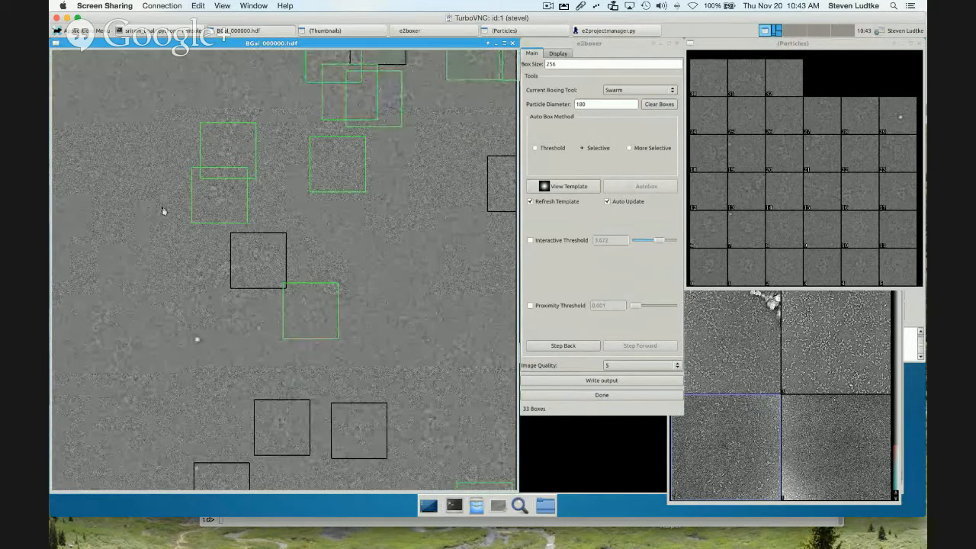
Open micrograph BGal_000005 from the thumbnails for autoboxing and inspect the boxes placed on it
click(841, 461)
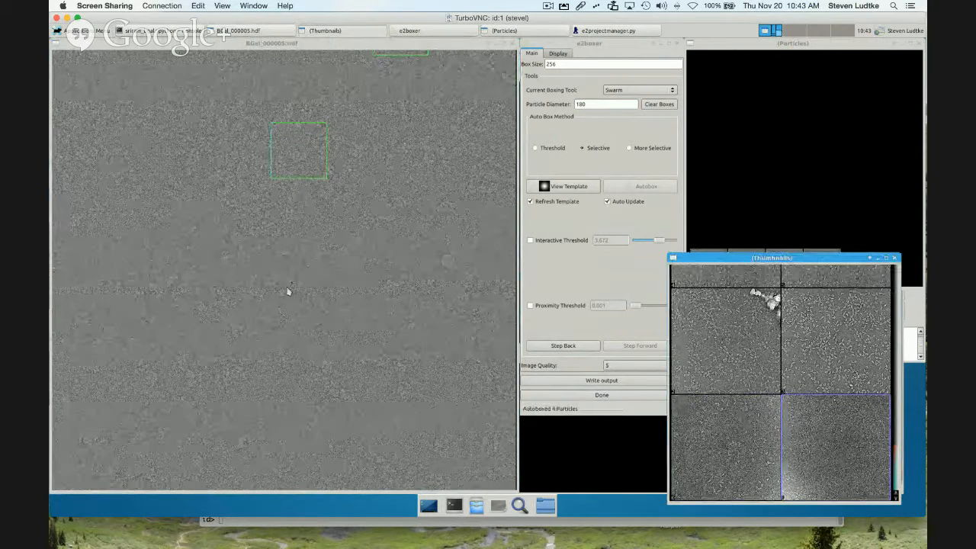
drag(324, 233, 309, 209)
drag(313, 271, 295, 280)
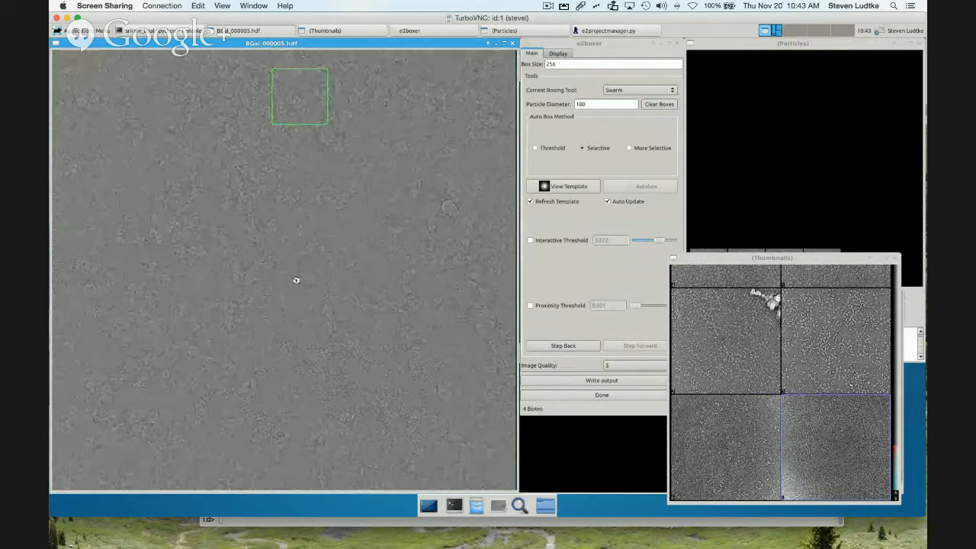
Open micrograph BGal_000010 from the thumbnails, inspect its autoboxed particles, and box one additional reference particle
click(719, 345)
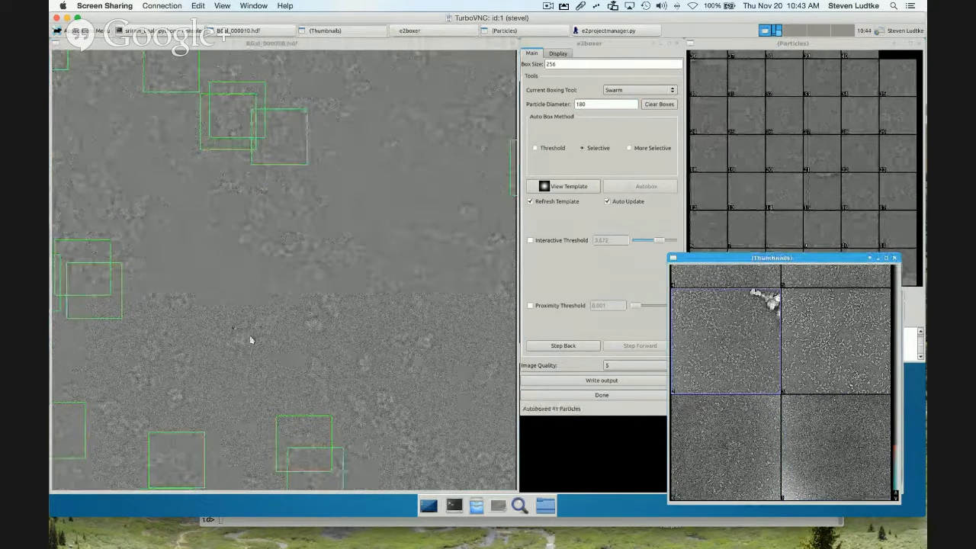
drag(323, 202, 302, 176)
drag(321, 258, 316, 256)
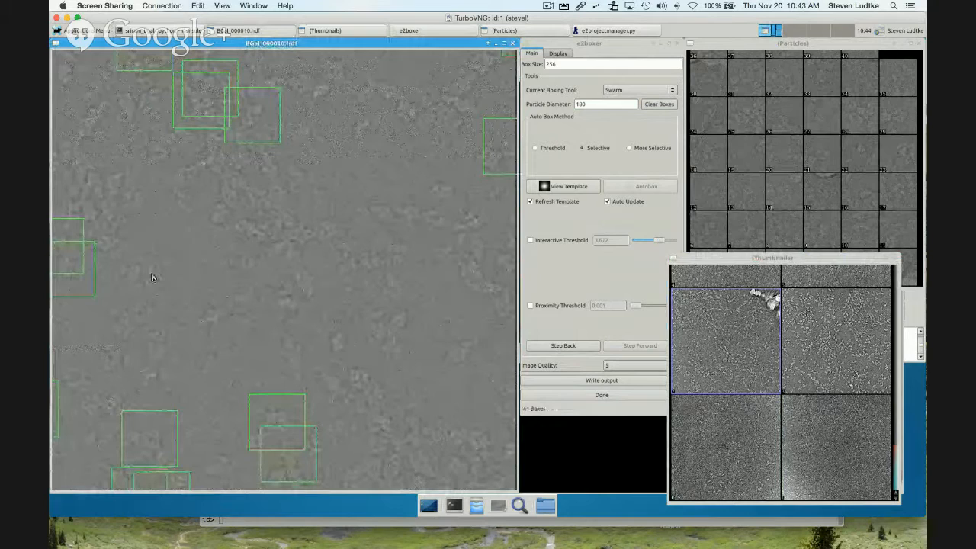
click(292, 353)
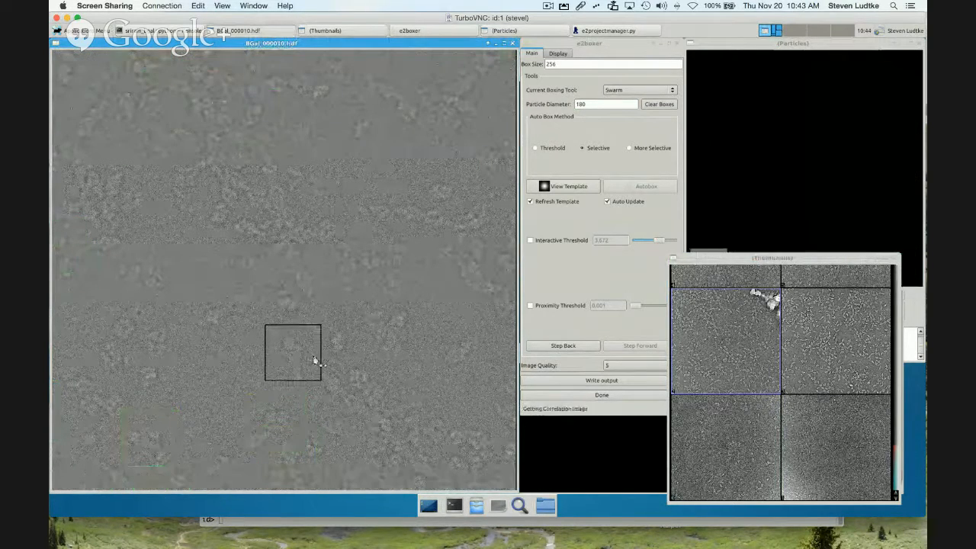
Inspect the autoboxed positions on micrograph BGal_000010, switch the boxing tool to manual, and box one missed particle
drag(431, 261, 425, 362)
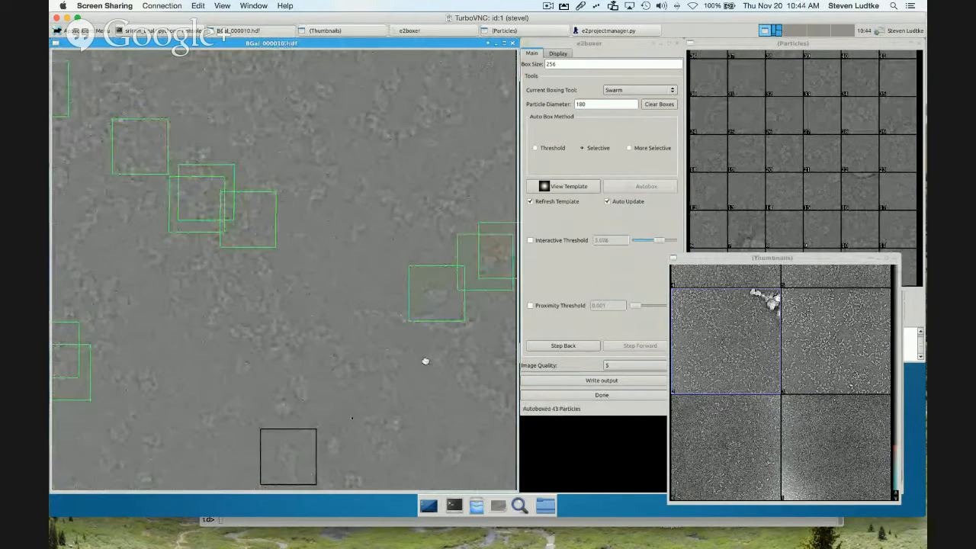
drag(352, 394, 373, 270)
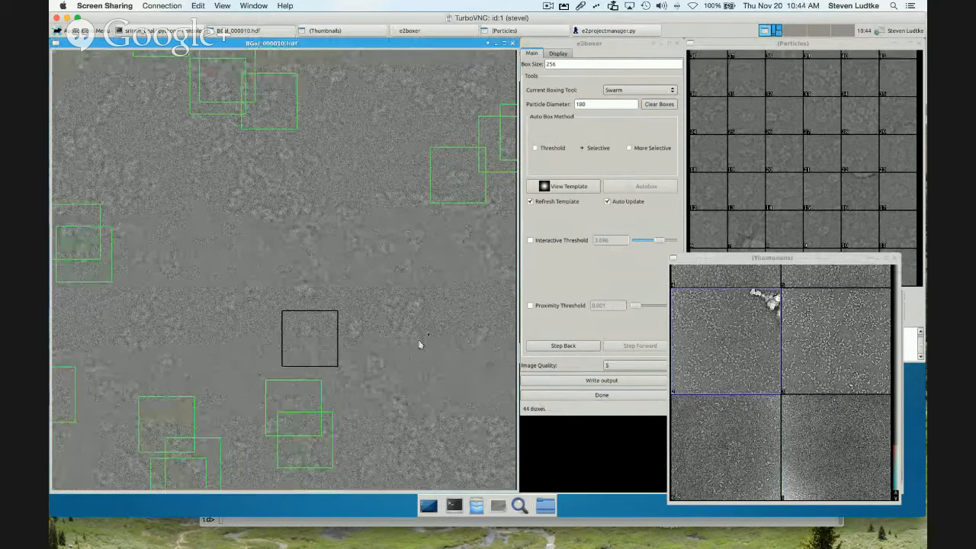
drag(473, 294, 407, 264)
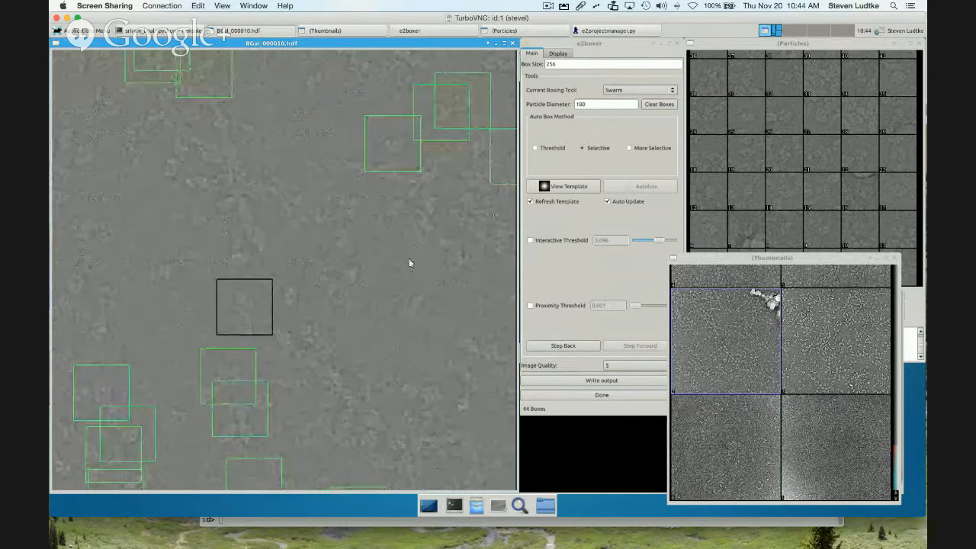
click(634, 92)
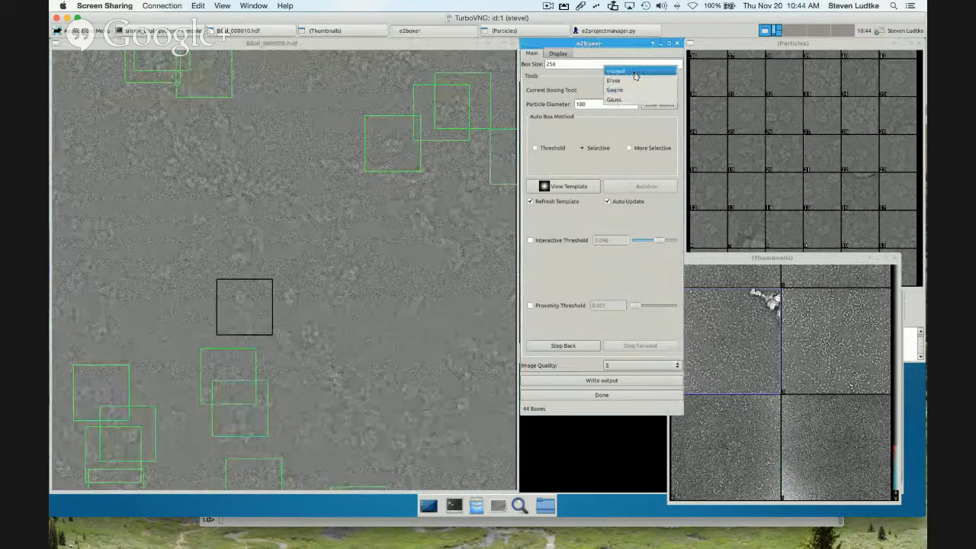
click(635, 73)
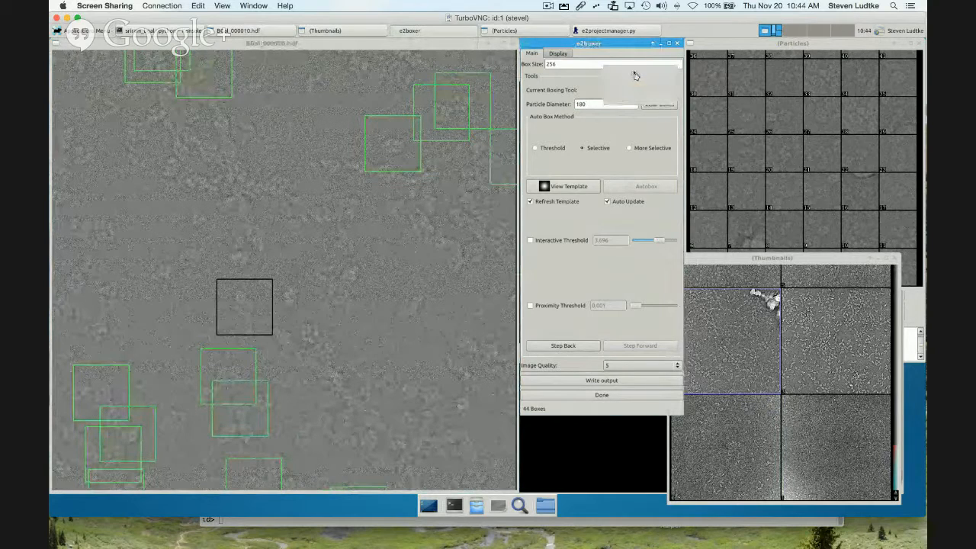
click(410, 313)
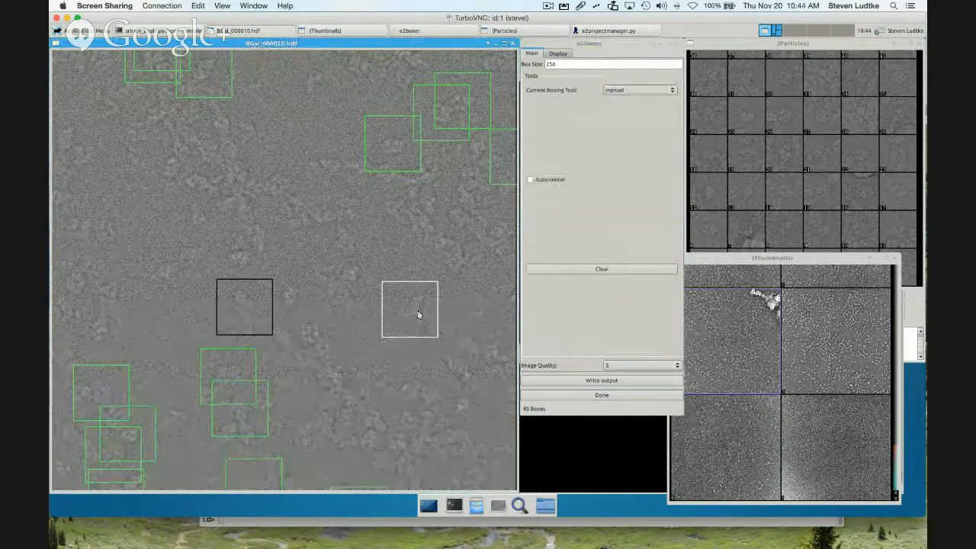
drag(180, 194, 251, 301)
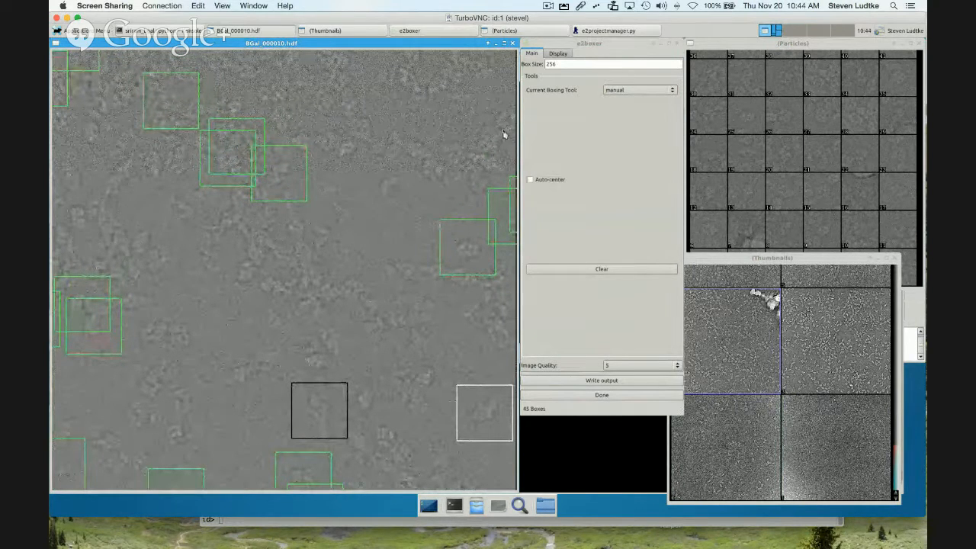
Open micrograph BGal_000015 for autoboxing and manually box two missed particles near its left edge
click(842, 347)
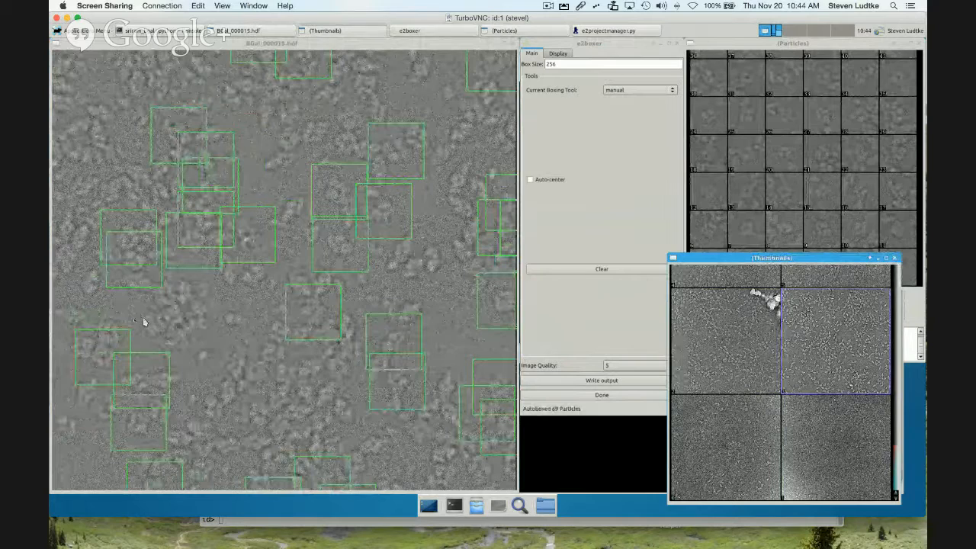
click(91, 285)
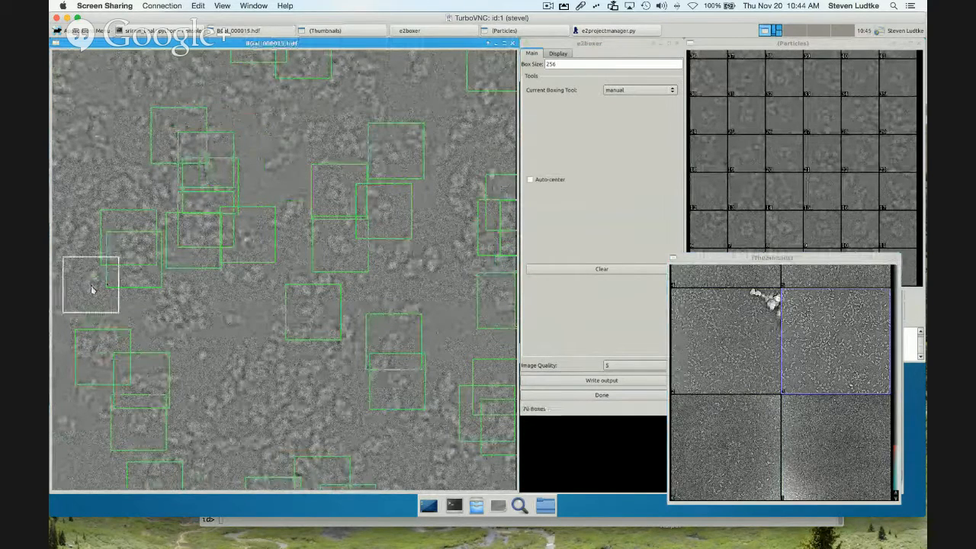
drag(253, 183, 319, 272)
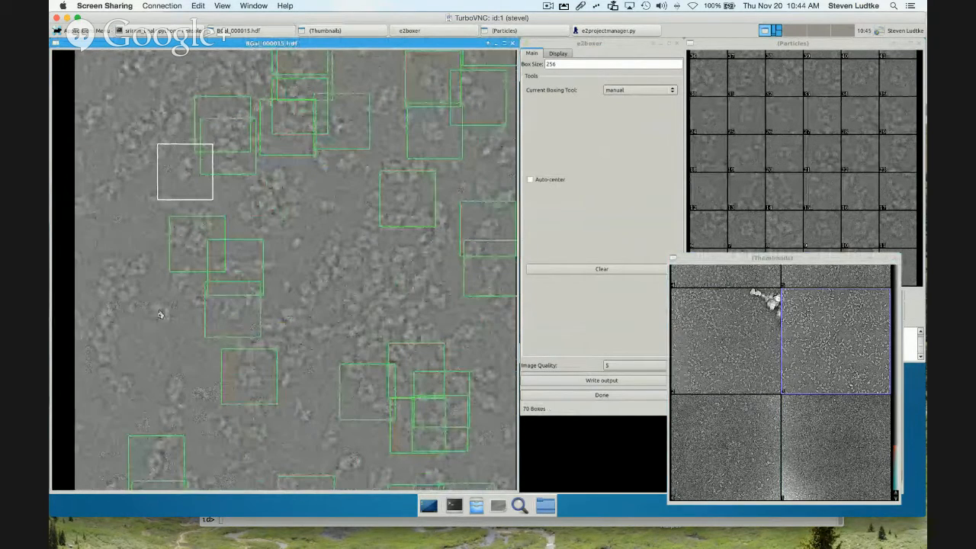
click(162, 318)
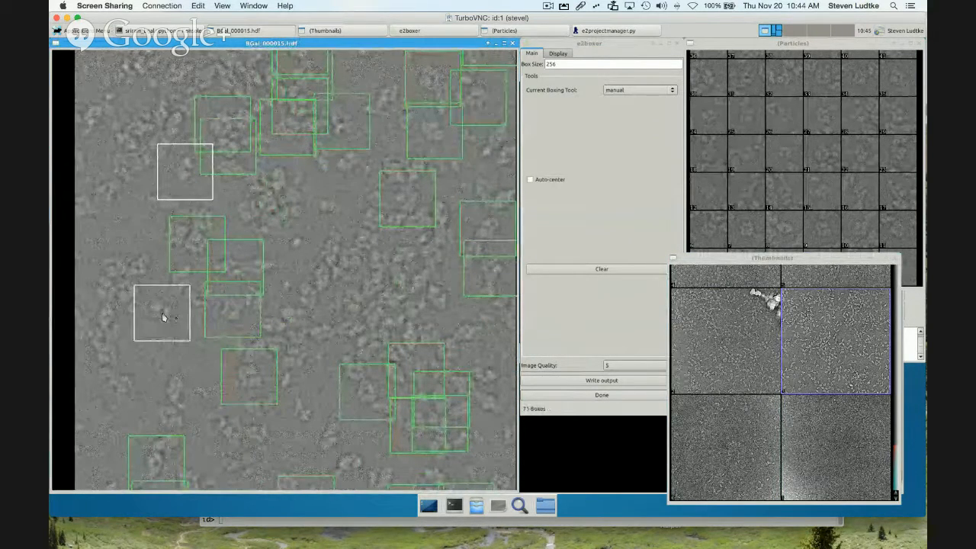
Manually box five more missed particles among the autoboxes in the interior of micrograph BGal_000015
drag(302, 331, 148, 231)
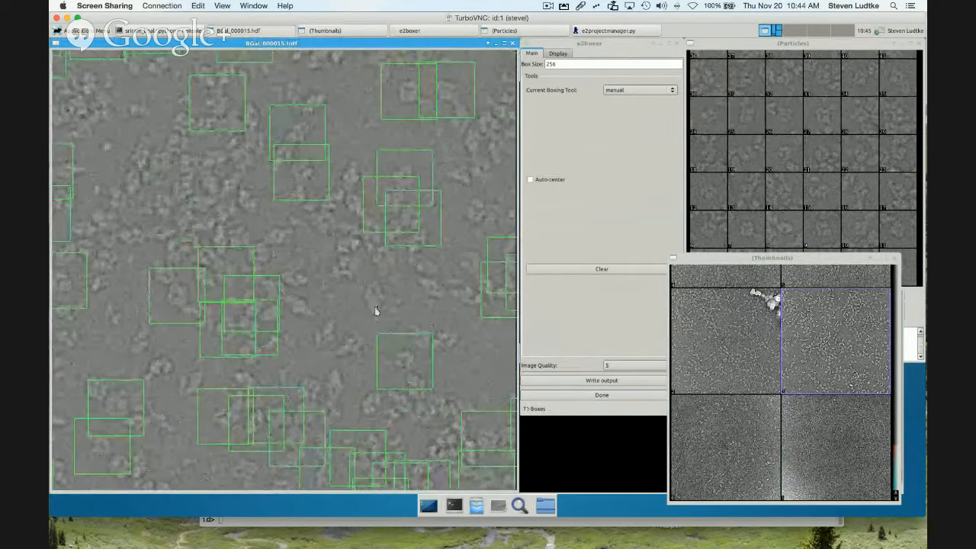
click(373, 301)
click(325, 340)
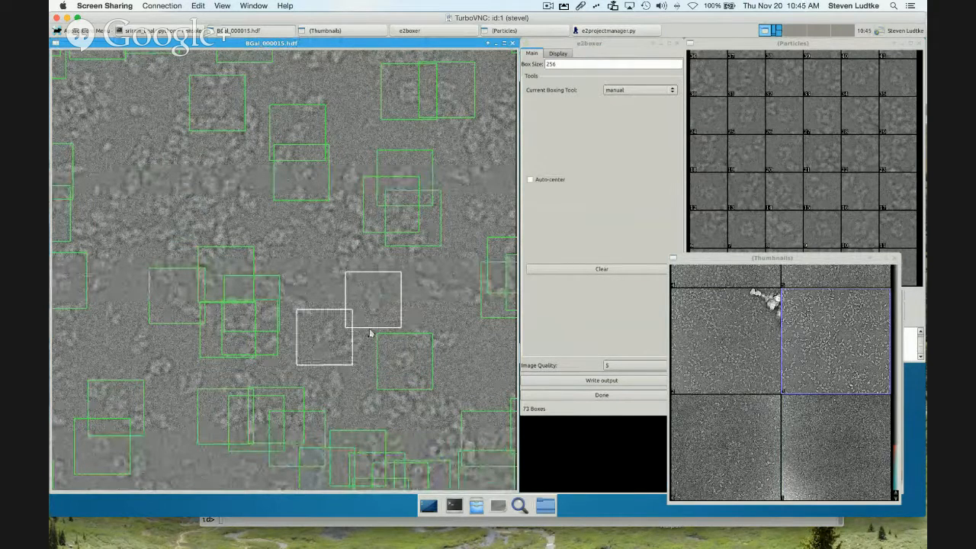
click(192, 390)
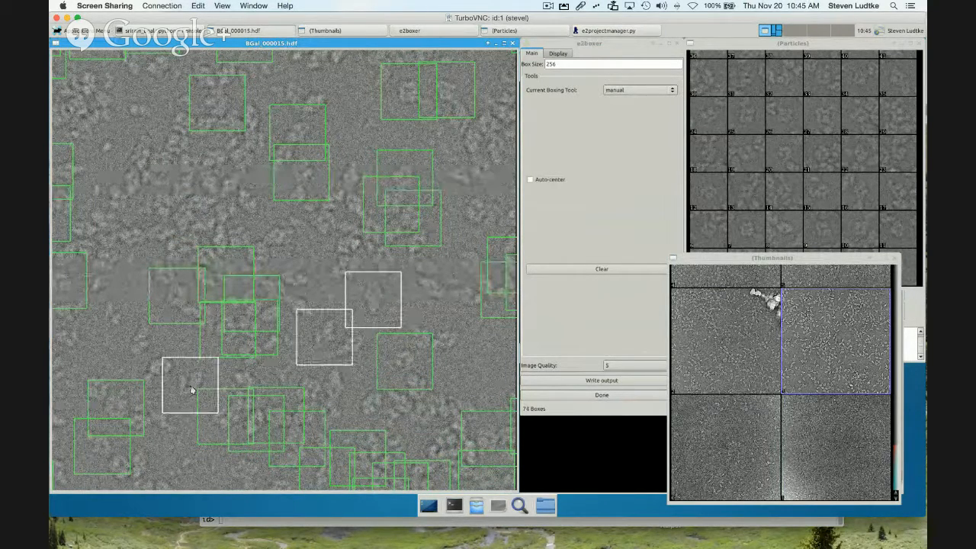
click(145, 351)
drag(155, 376, 159, 371)
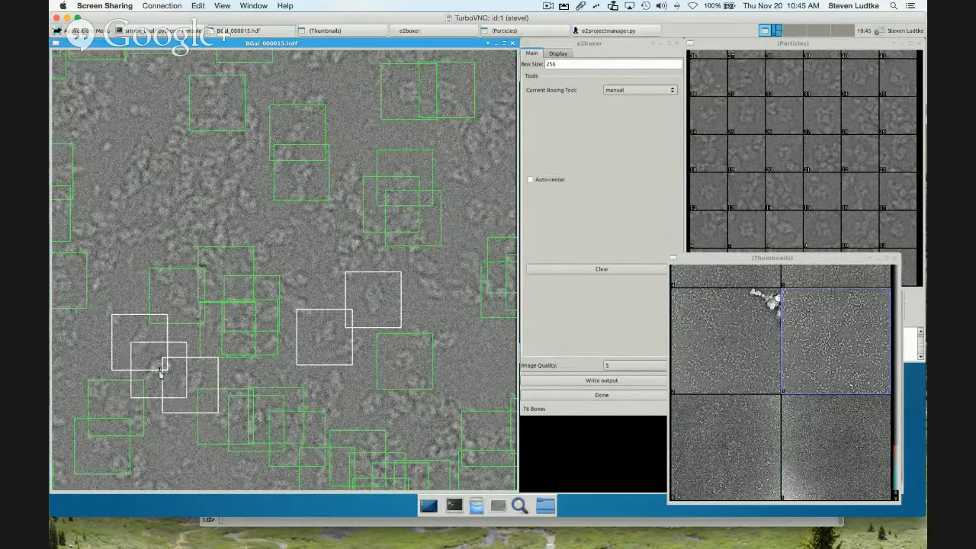
drag(240, 395, 259, 260)
drag(257, 221, 332, 425)
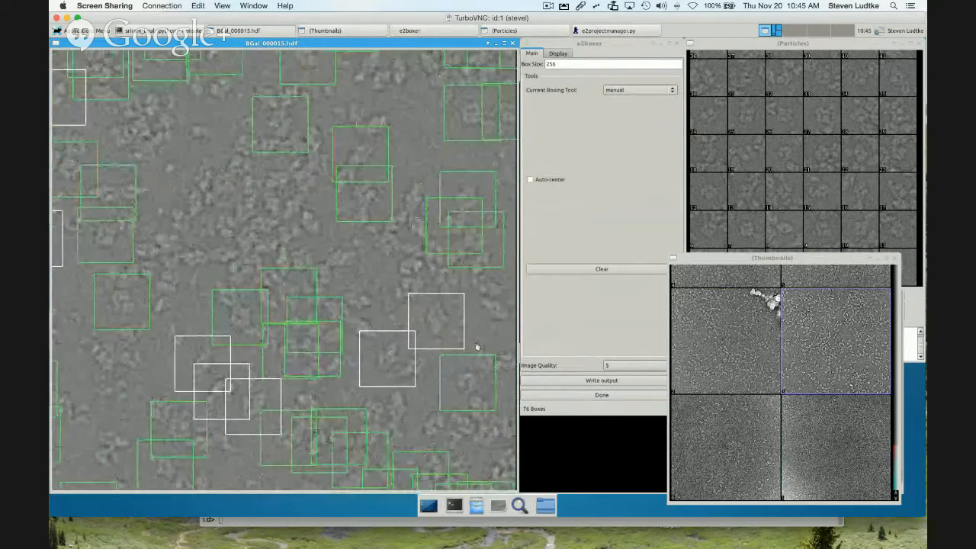
Open micrographs BGal_000030 and BGal_000035 from the thumbnails for autoboxing and inspect the boxes placed on BGal_000035
drag(897, 458, 897, 389)
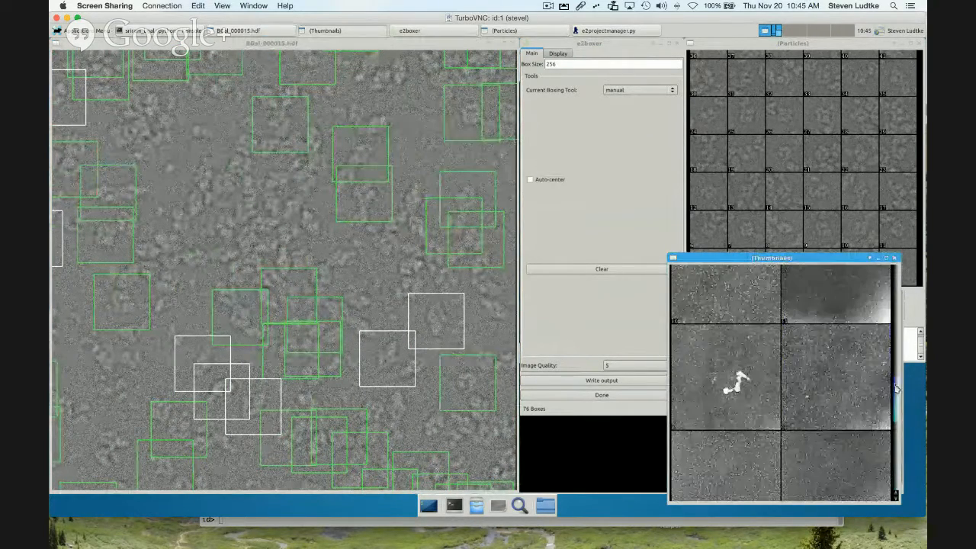
scroll(839, 381, down, 3)
click(715, 404)
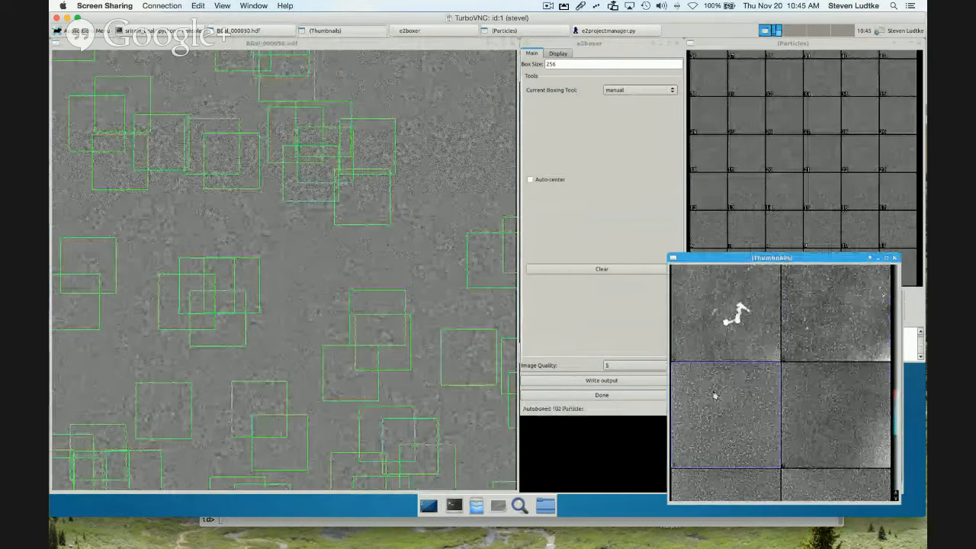
click(826, 404)
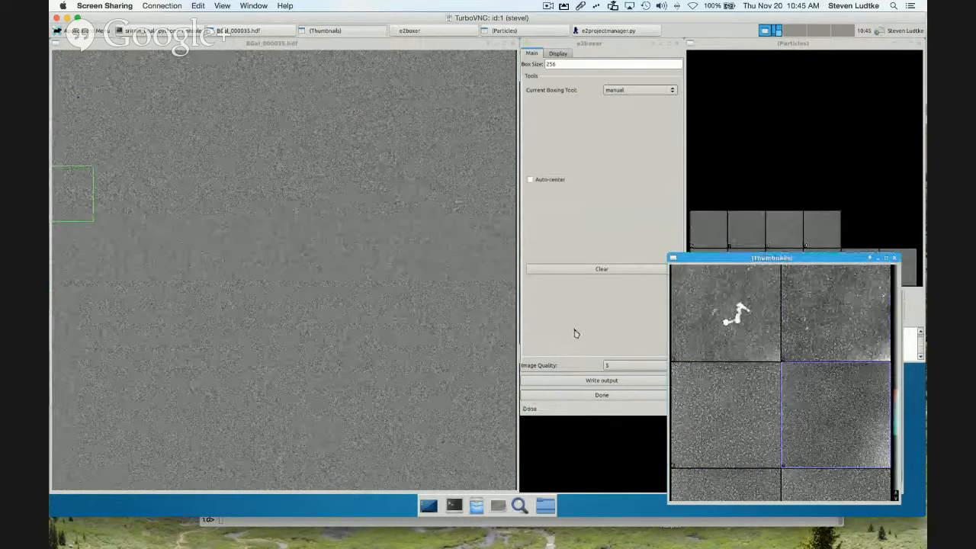
drag(293, 299, 348, 178)
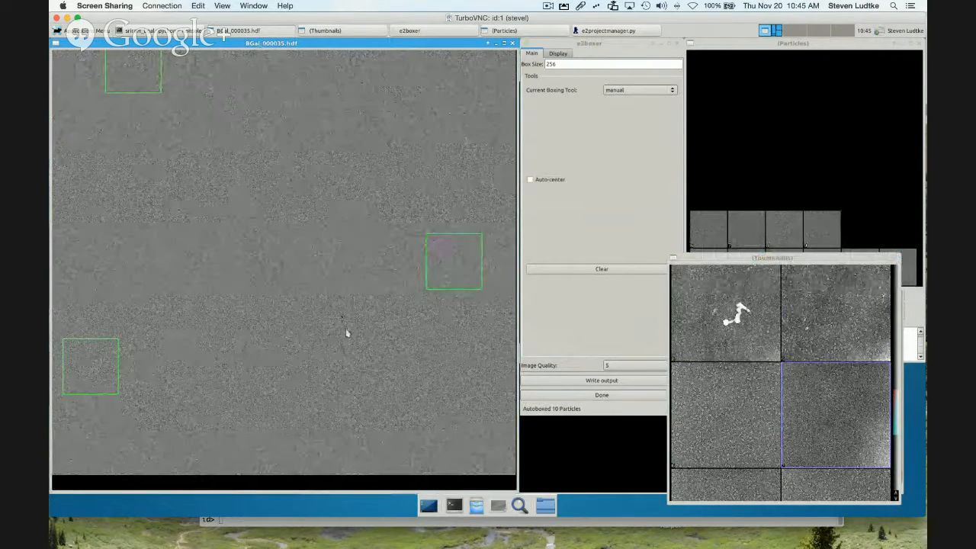
drag(335, 166, 323, 174)
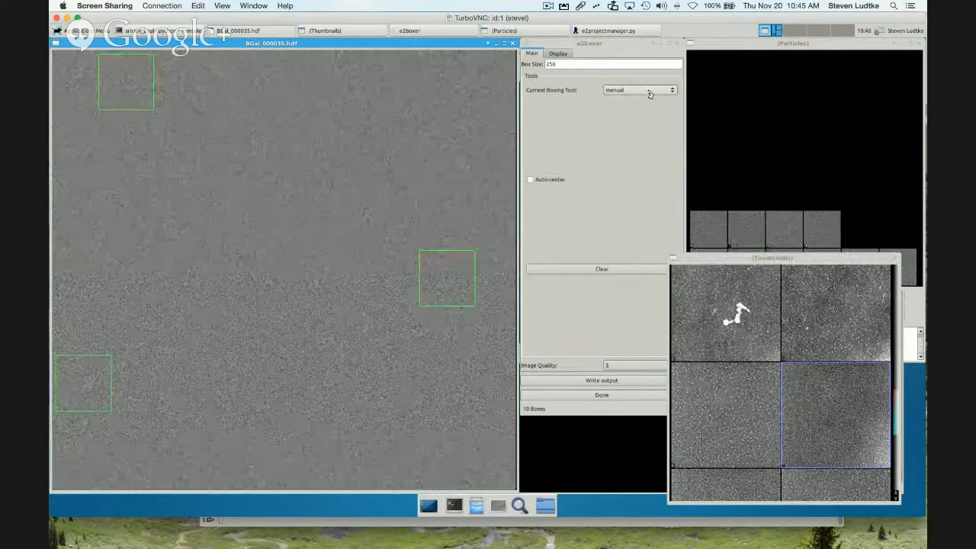
Open micrograph BGal_000040 for autoboxing and examine the boxes around its large bright contamination
click(744, 340)
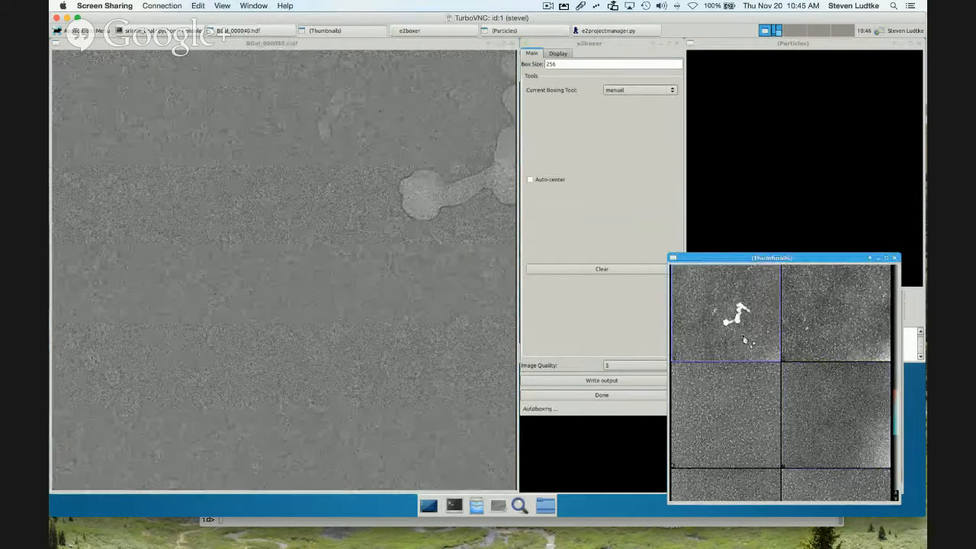
drag(254, 304, 246, 330)
drag(371, 274, 279, 305)
drag(431, 266, 340, 270)
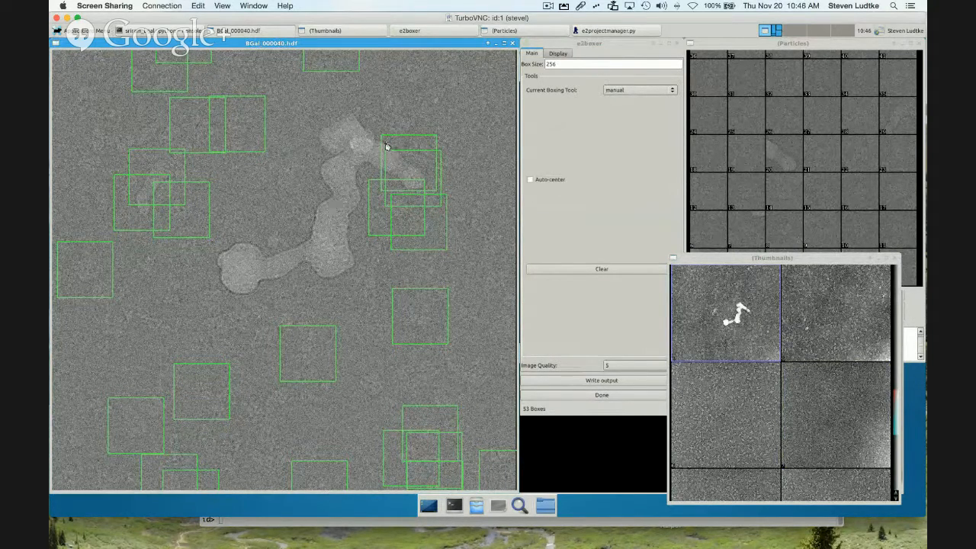
Delete the bad boxes over the contamination's right arm and the three overlapping boxes on the bright patch to its left
shift+click(388, 148)
shift+click(417, 171)
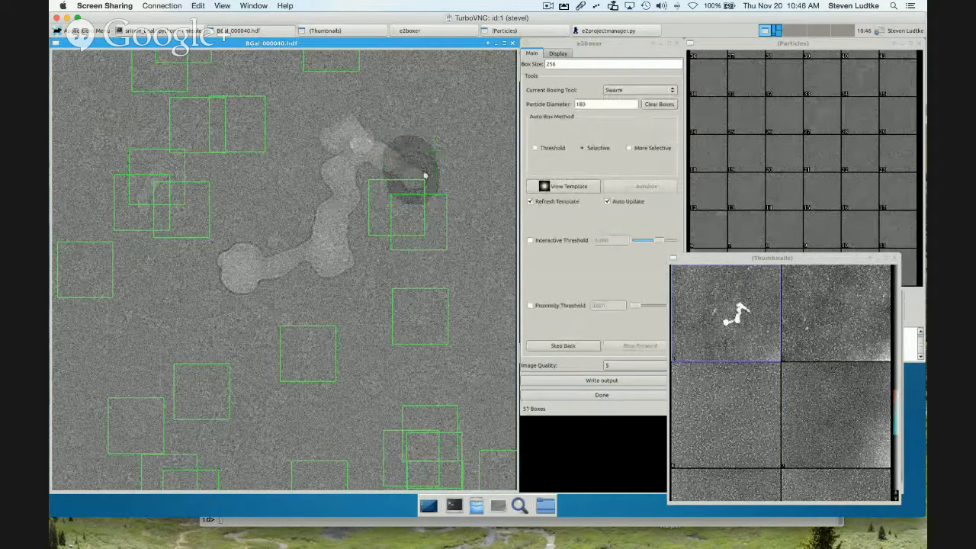
shift+click(404, 188)
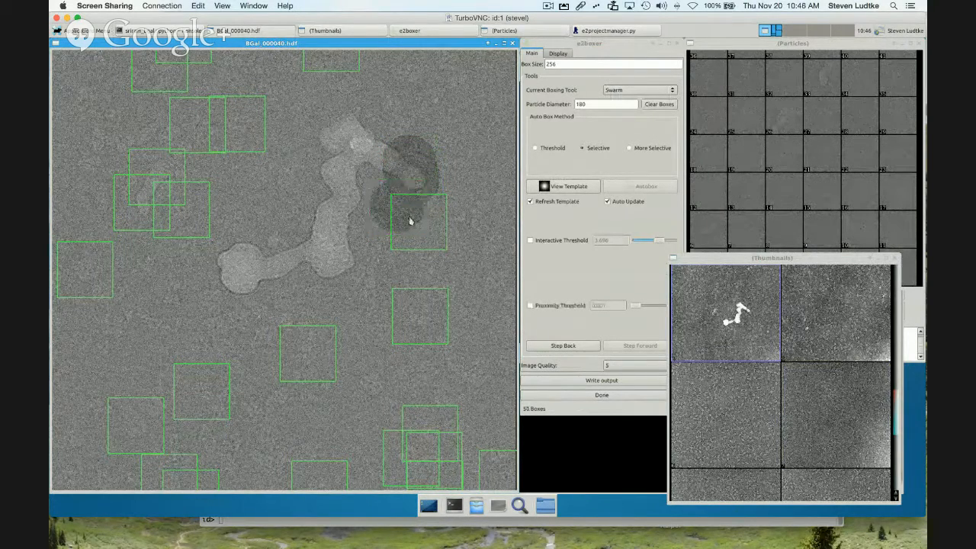
shift+click(134, 213)
shift+click(158, 185)
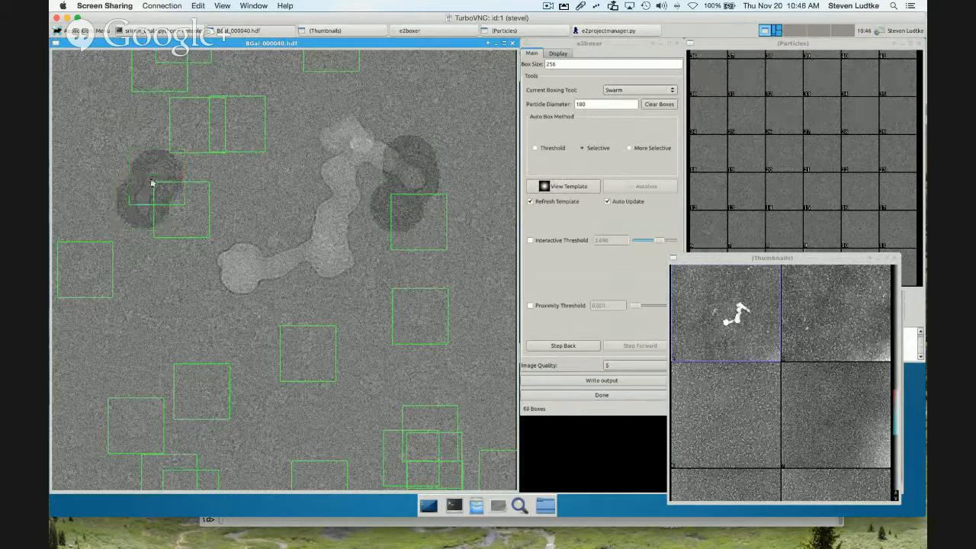
shift+click(191, 217)
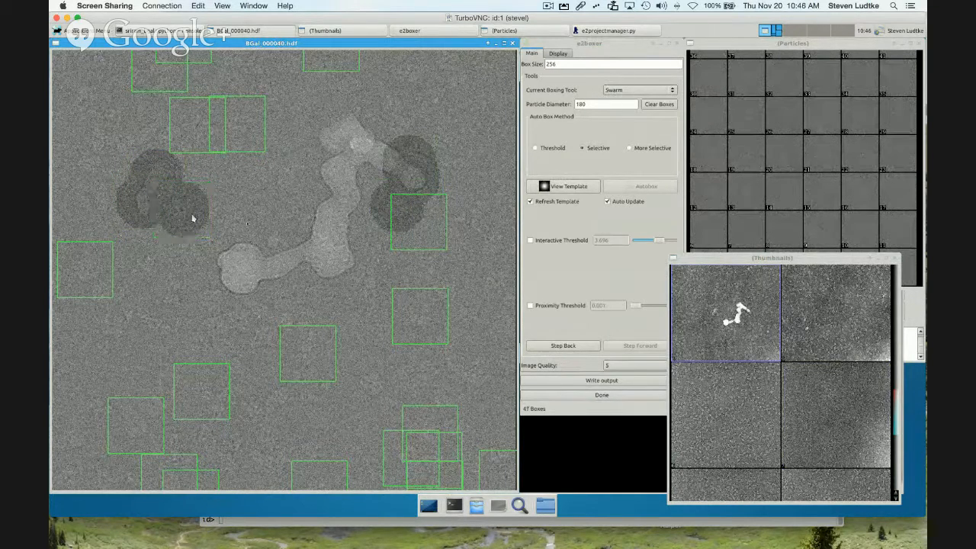
Open micrograph BGal_000045 from the thumbnails for autoboxing and inspect the boxes placed on it
click(828, 331)
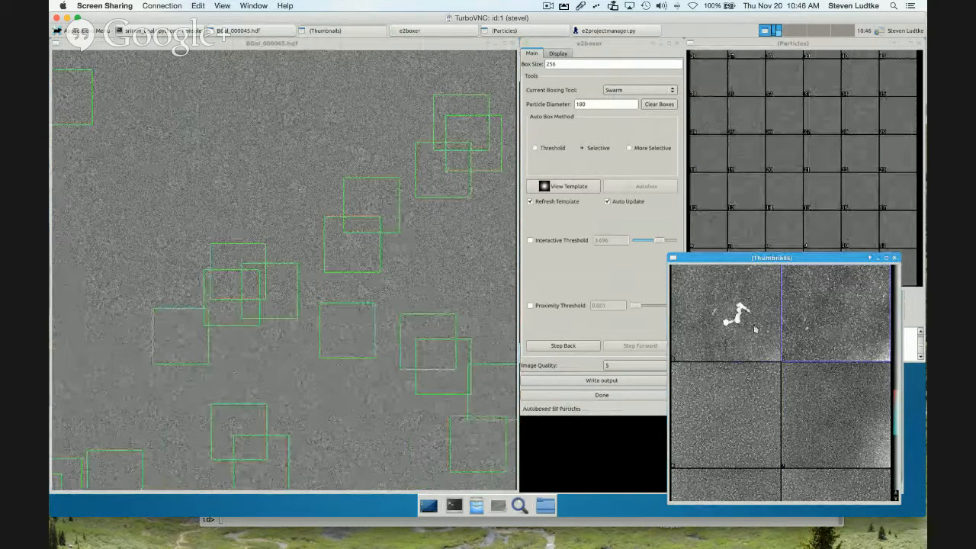
click(217, 224)
drag(217, 223, 331, 178)
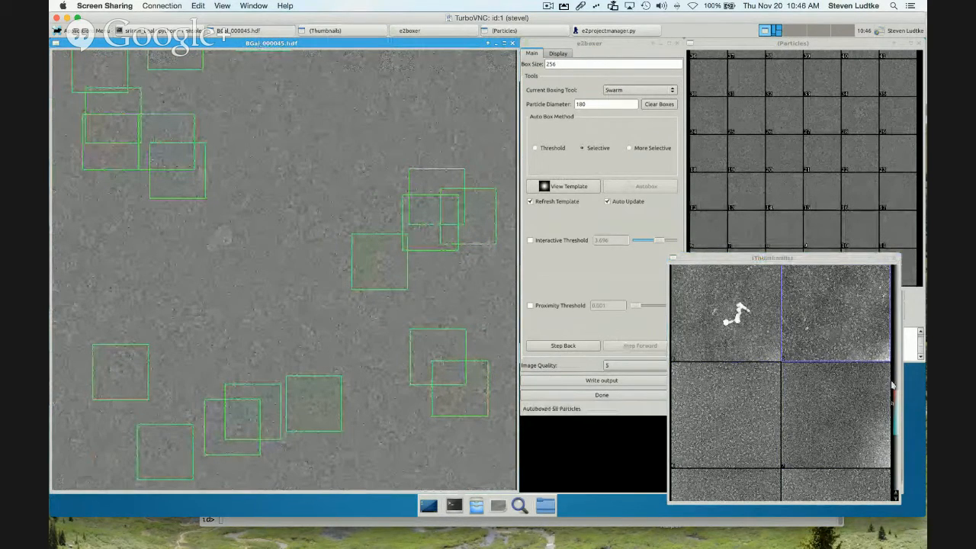
Open micrographs BGal_000050 and BGal_000055 one after the other from the thumbnails to autobox their particles
drag(897, 409, 902, 364)
click(743, 409)
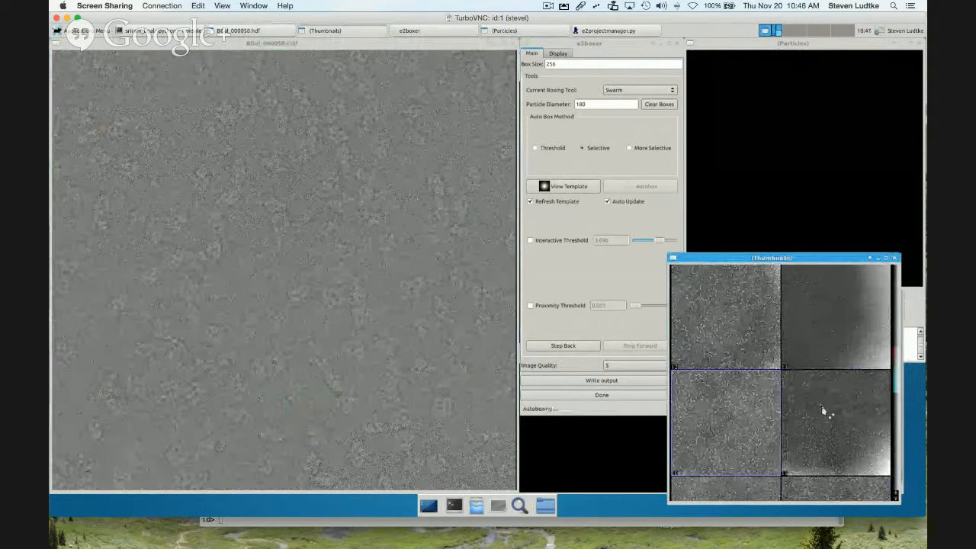
click(831, 410)
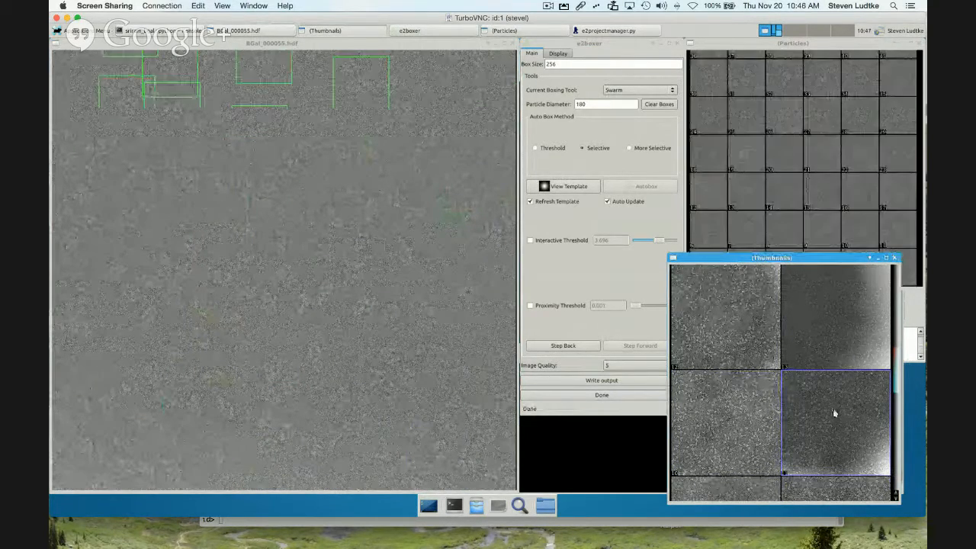
Open micrographs BGal_000060, BGal_000065 and BGal_000070 in turn from the thumbnails to autobox their particles
click(715, 328)
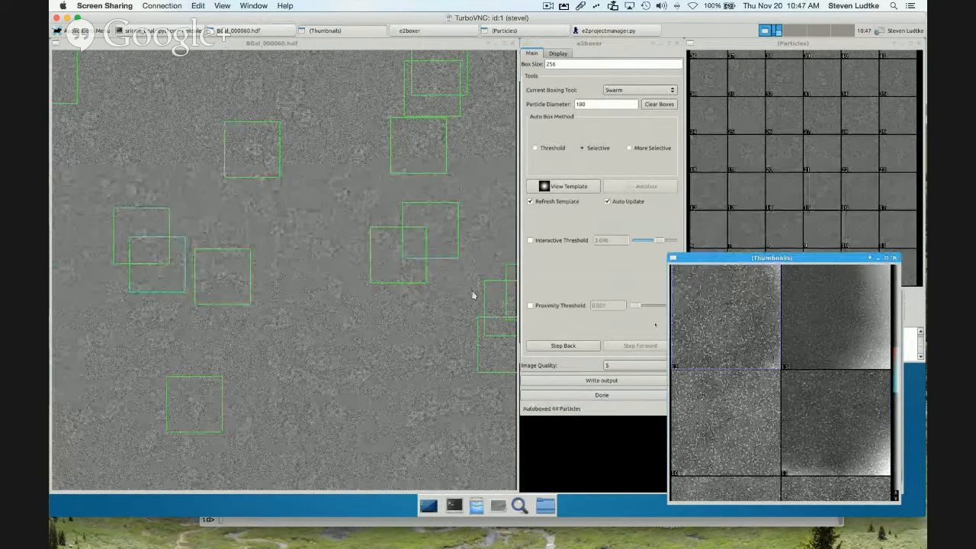
click(812, 324)
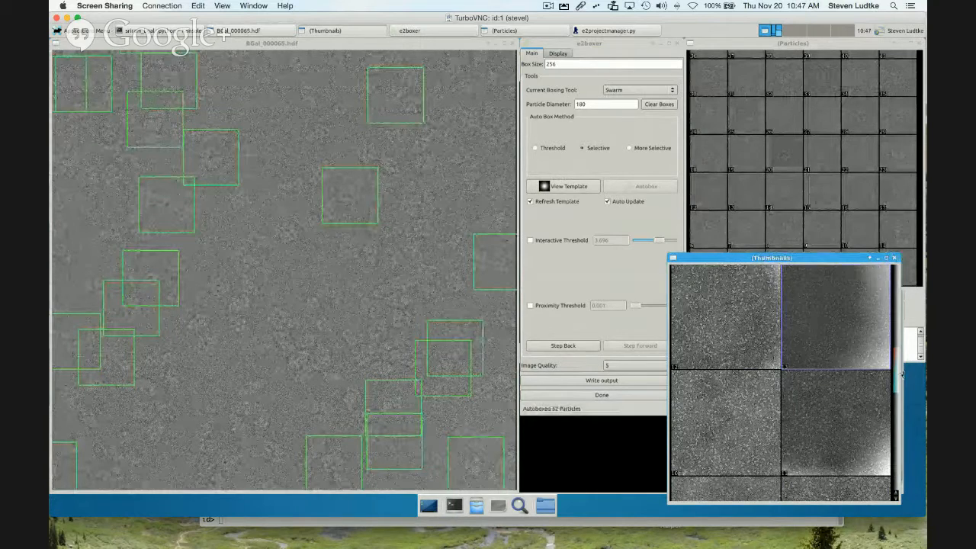
drag(896, 362, 896, 329)
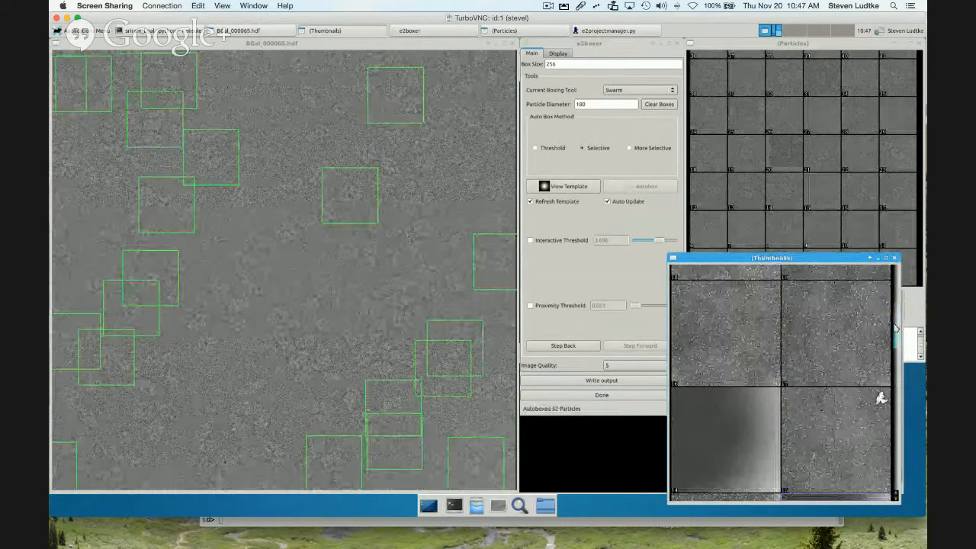
click(747, 442)
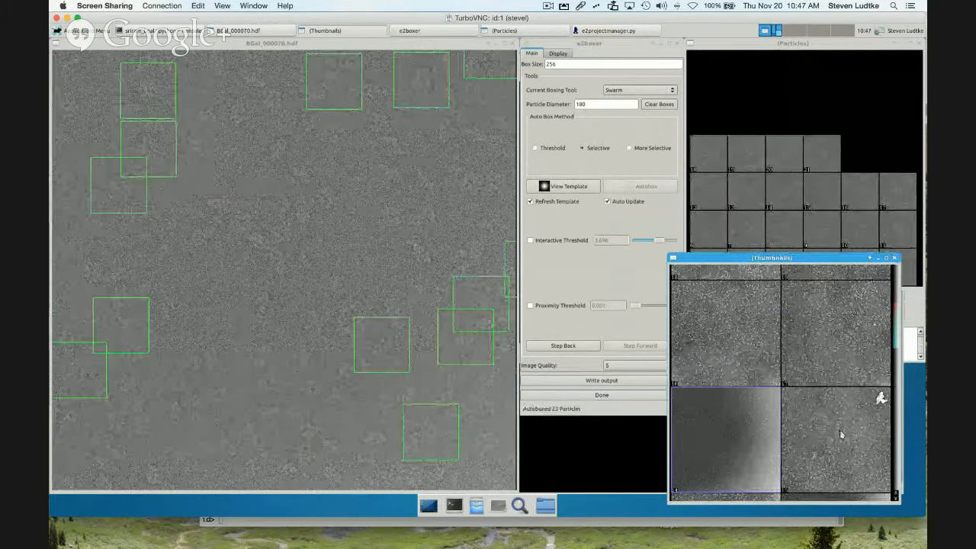
Open micrographs BGal_000075, BGal_000080 and BGal_000085 in turn from the thumbnails to autobox their particles
scroll(230, 302, down, 4)
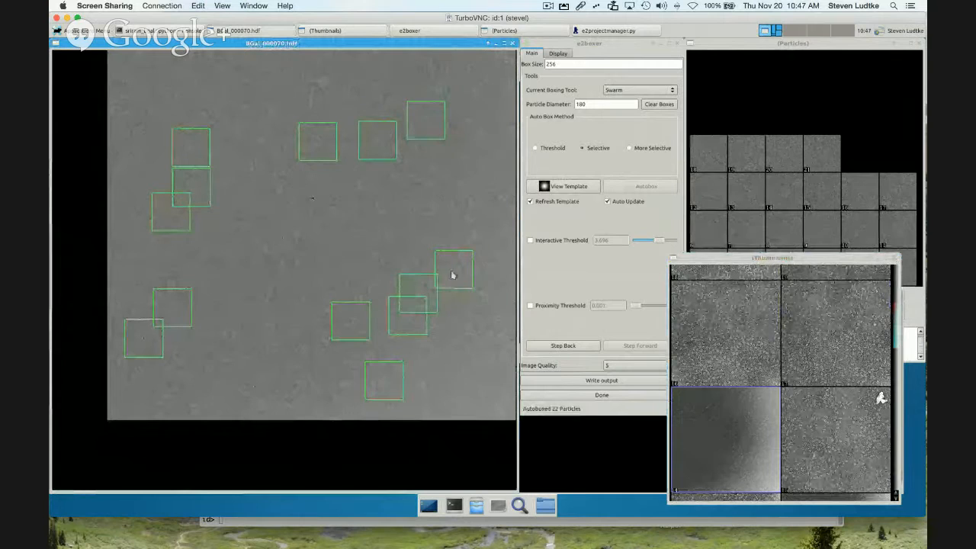
drag(354, 206, 161, 216)
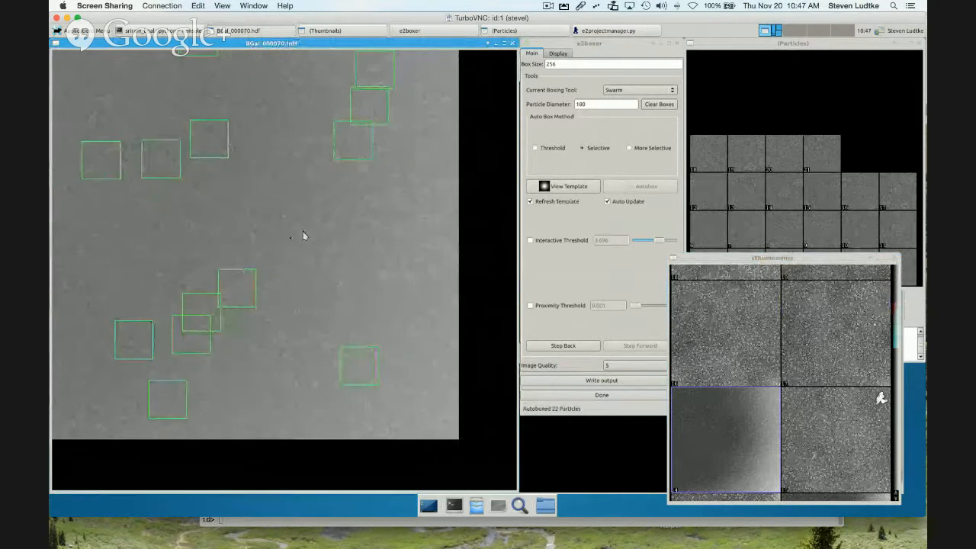
drag(266, 250, 334, 305)
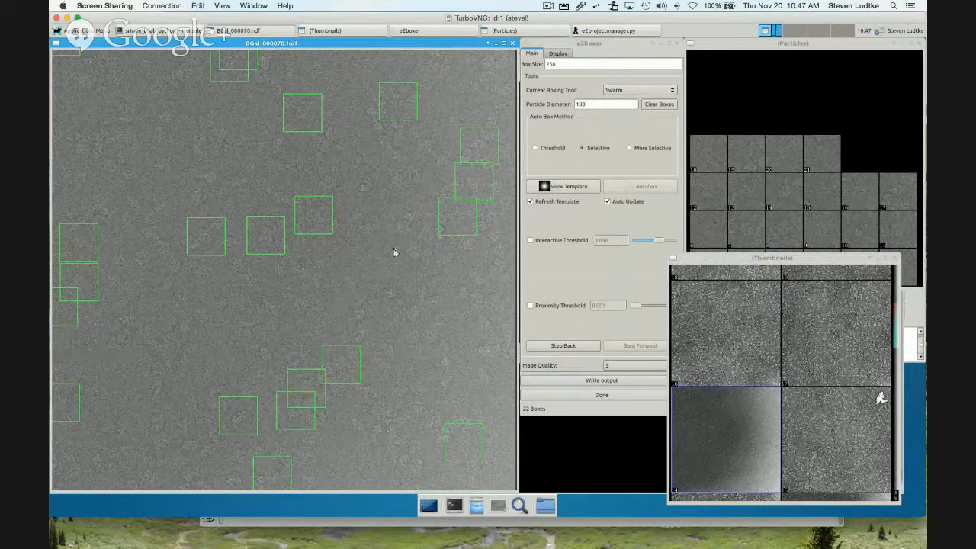
click(846, 440)
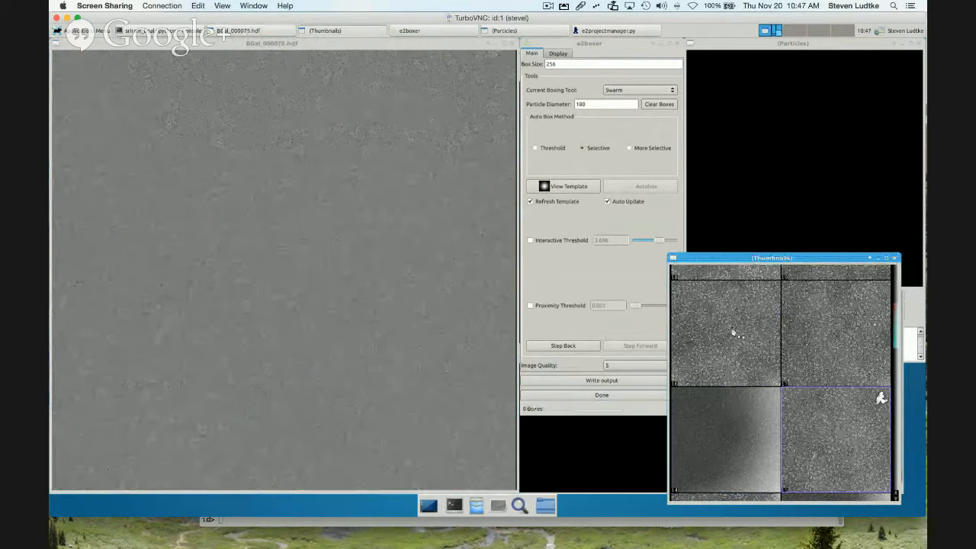
click(736, 332)
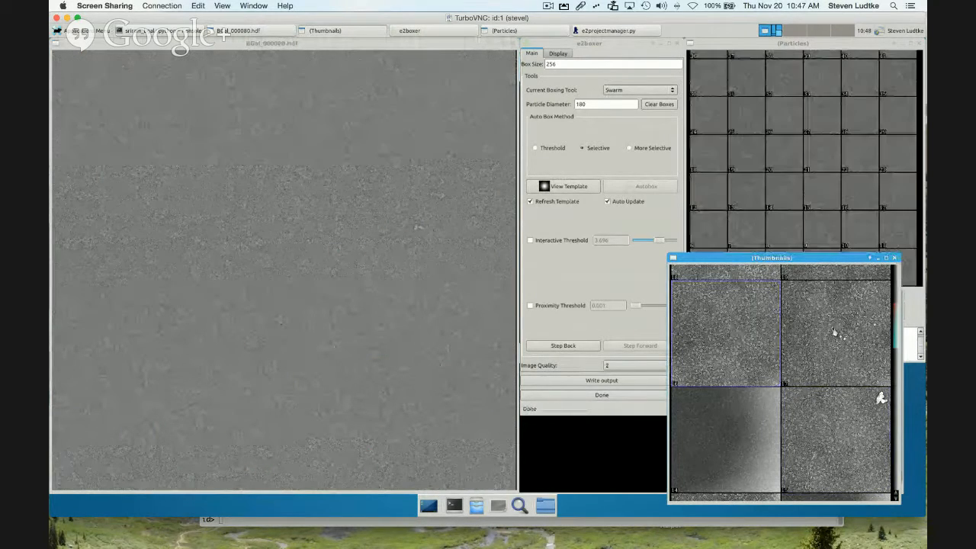
click(833, 332)
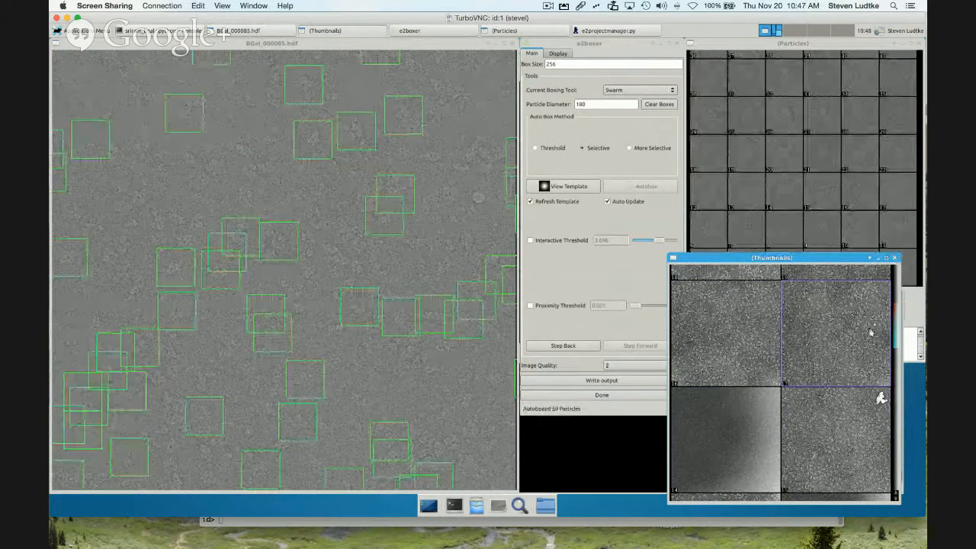
Check the Google+ Hangouts broadcast window for audience questions, and return to the e2boxer session
key(ctrl+Right)
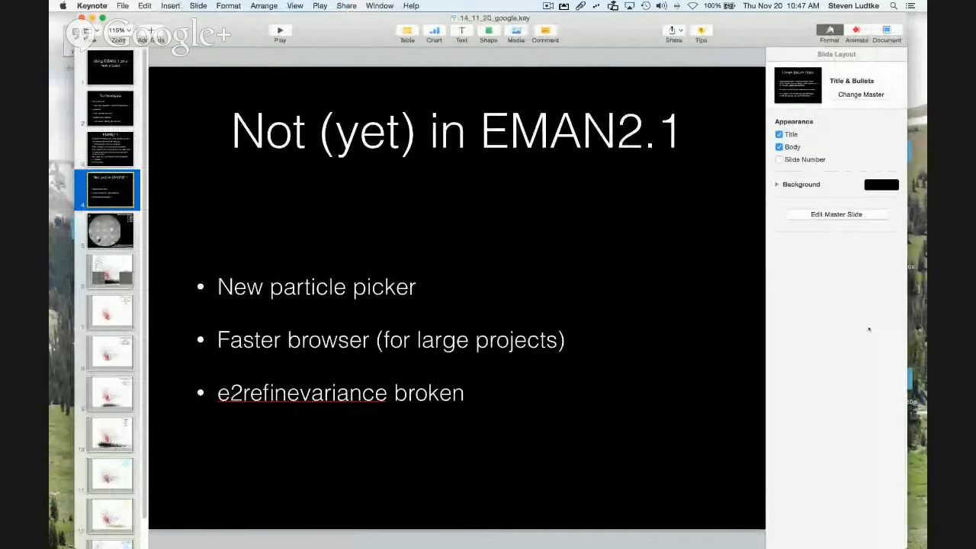
key(super+Tab)
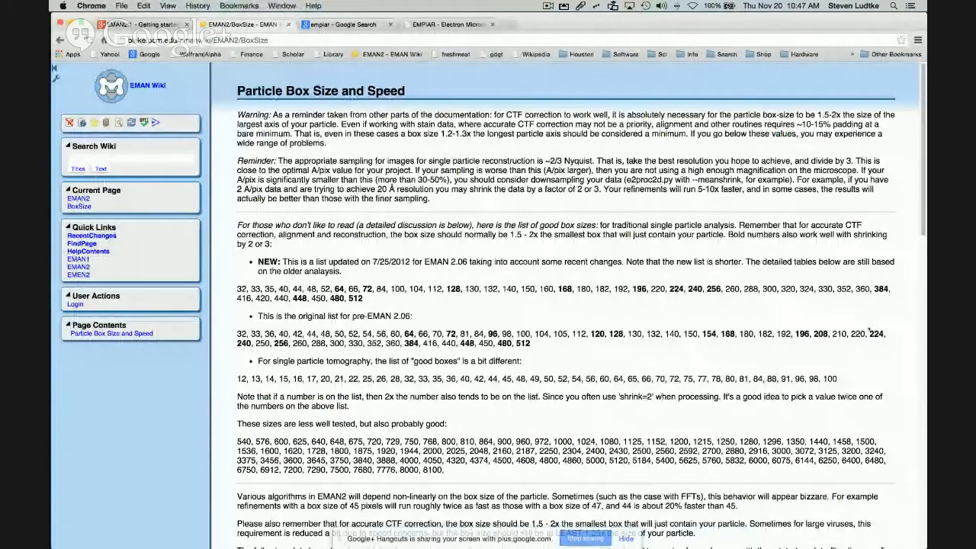
key(ctrl+Right)
key(ctrl+Left)
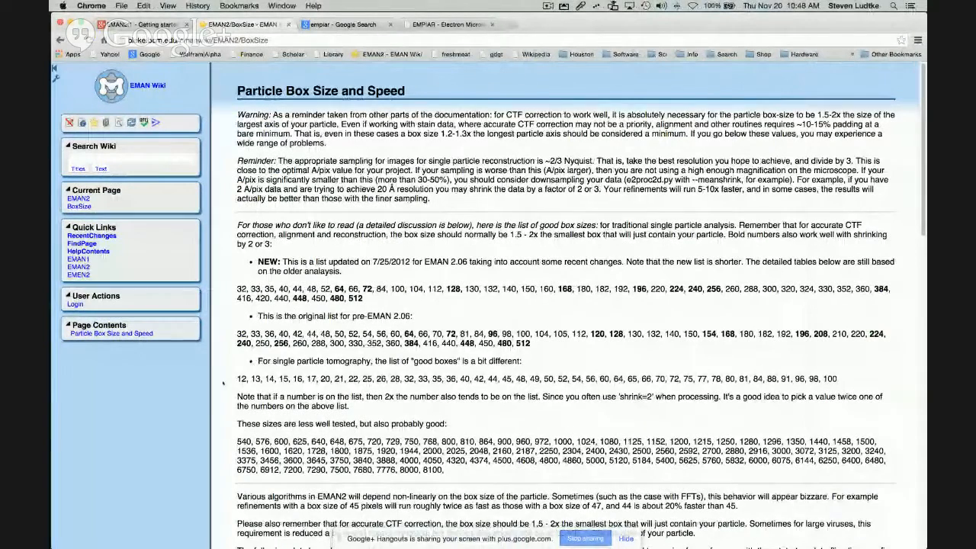
key(ctrl+Up)
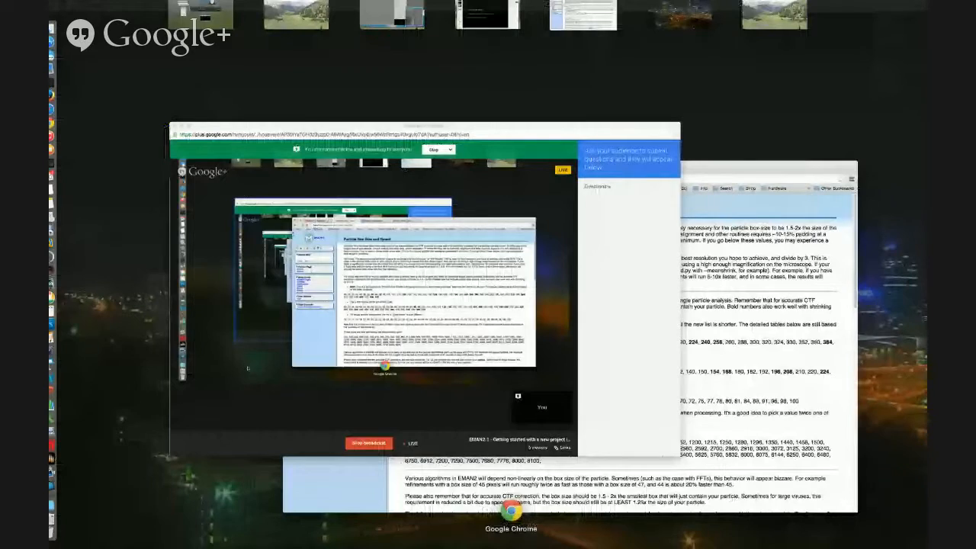
click(454, 297)
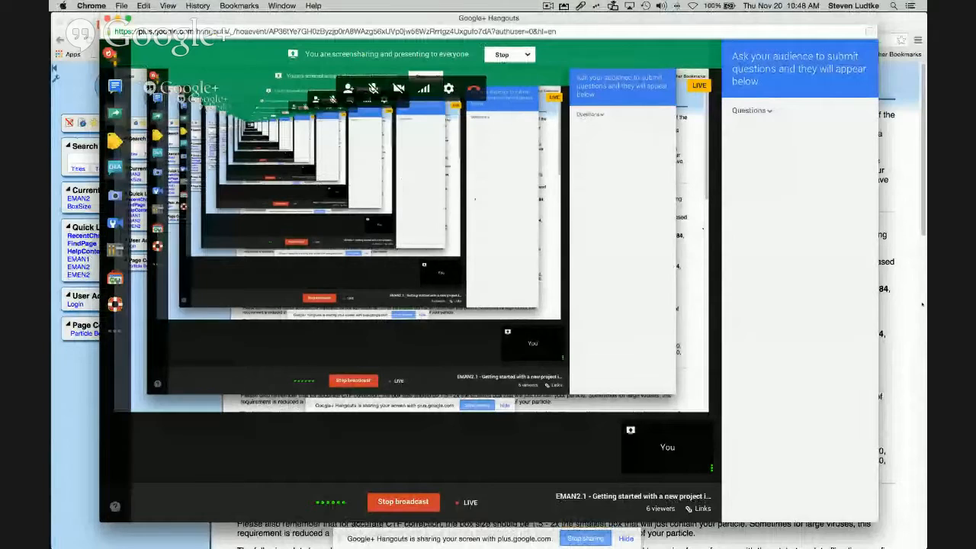
click(913, 349)
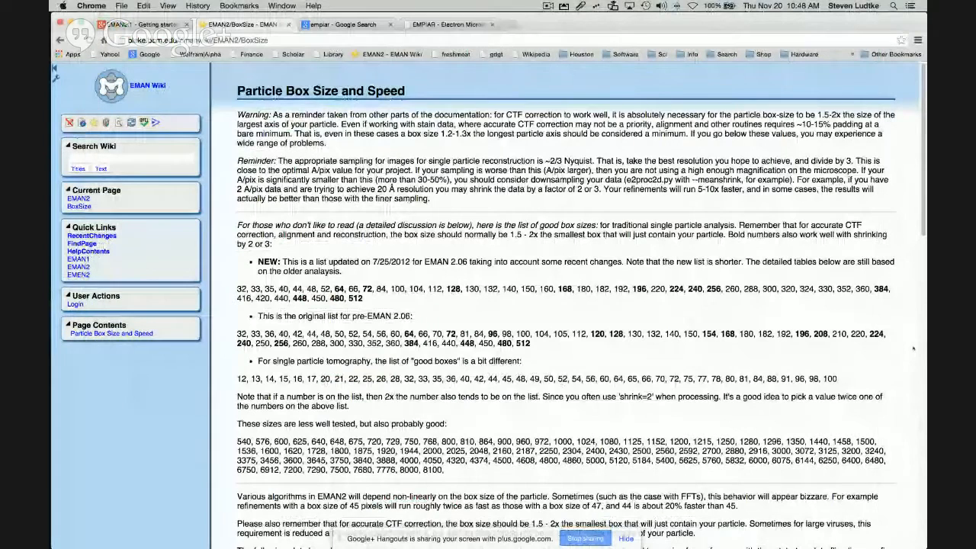
key(ctrl+Left)
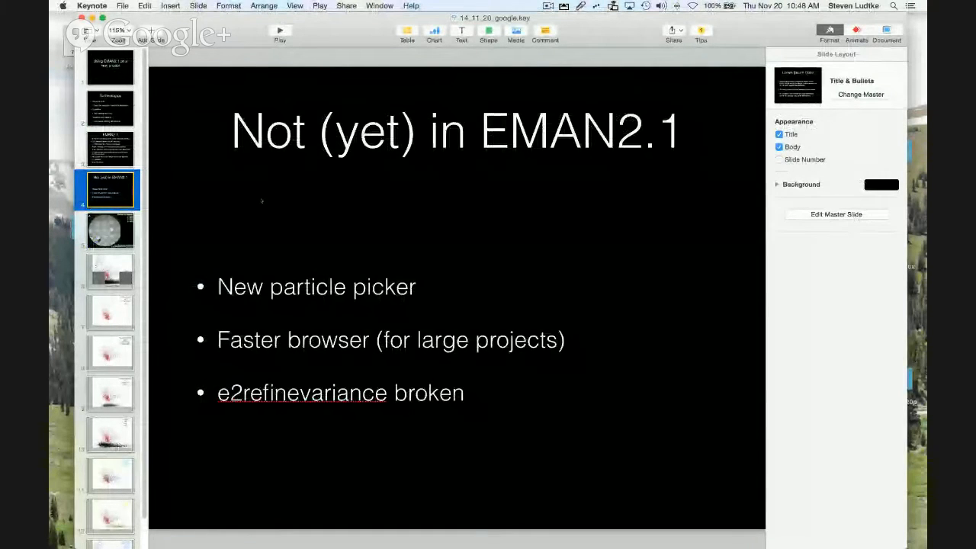
key(ctrl+Left)
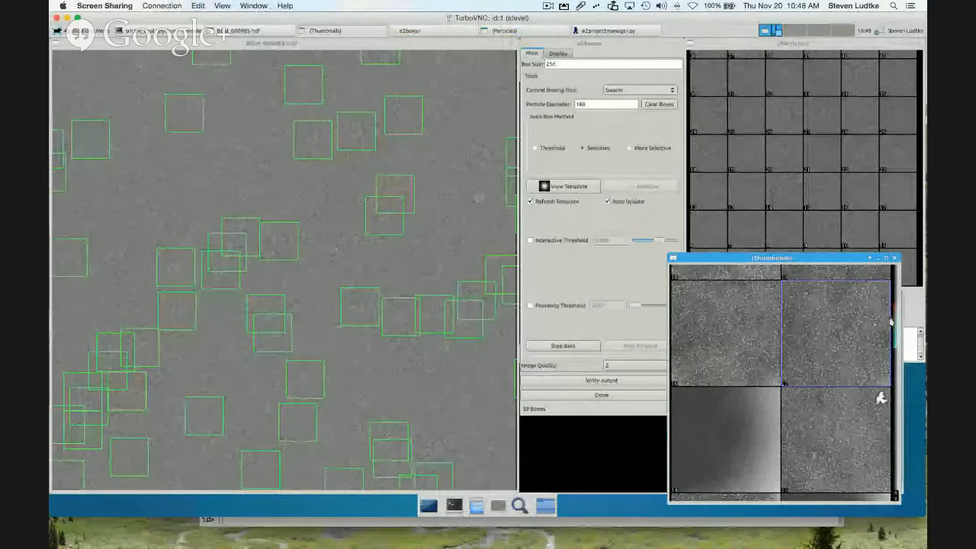
Open micrographs BGal_000090, BGal_000095 and BGal_000100 in turn from the thumbnails to autobox their particles
drag(895, 305, 896, 263)
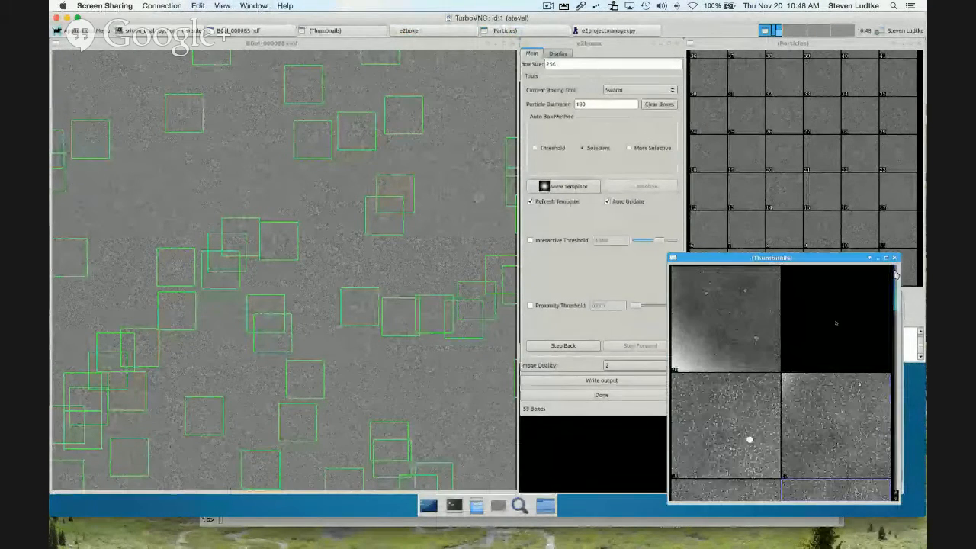
click(838, 428)
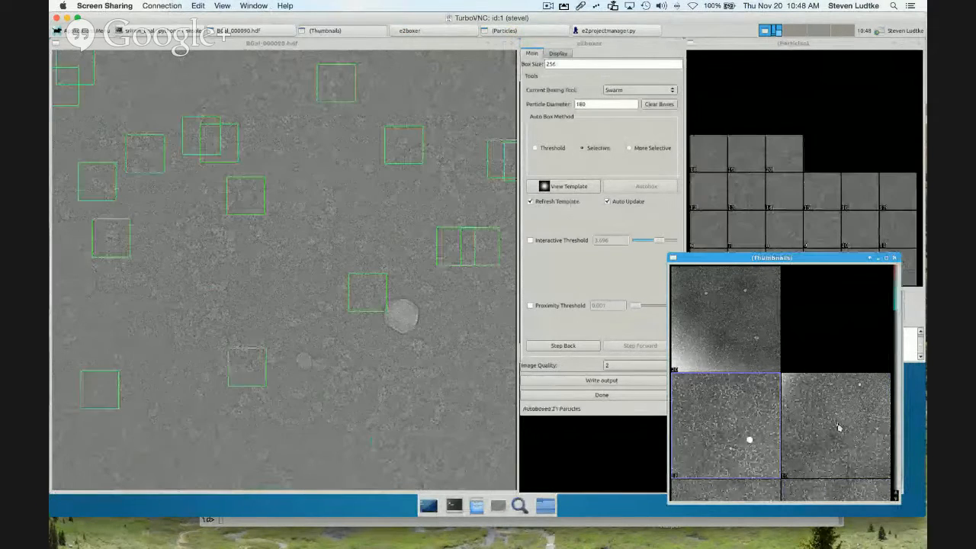
click(839, 429)
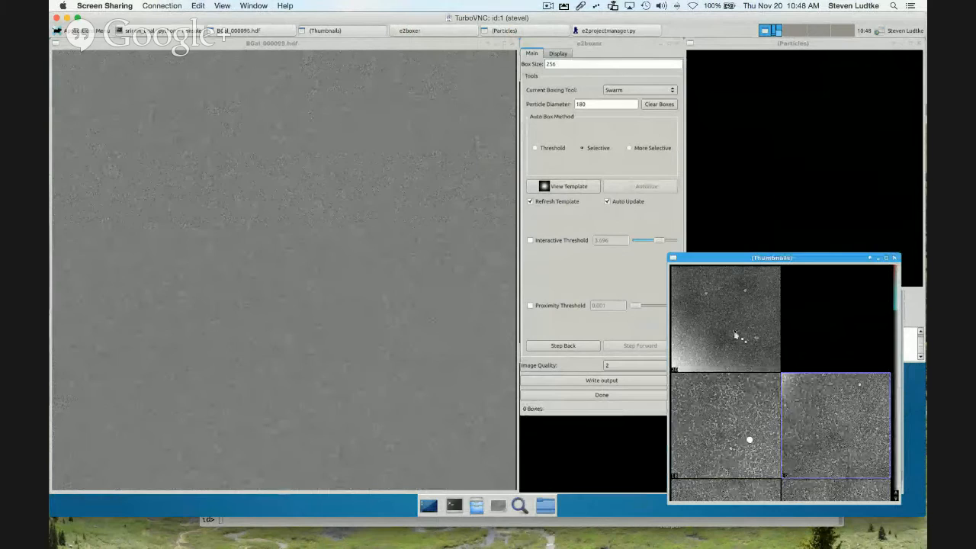
click(725, 330)
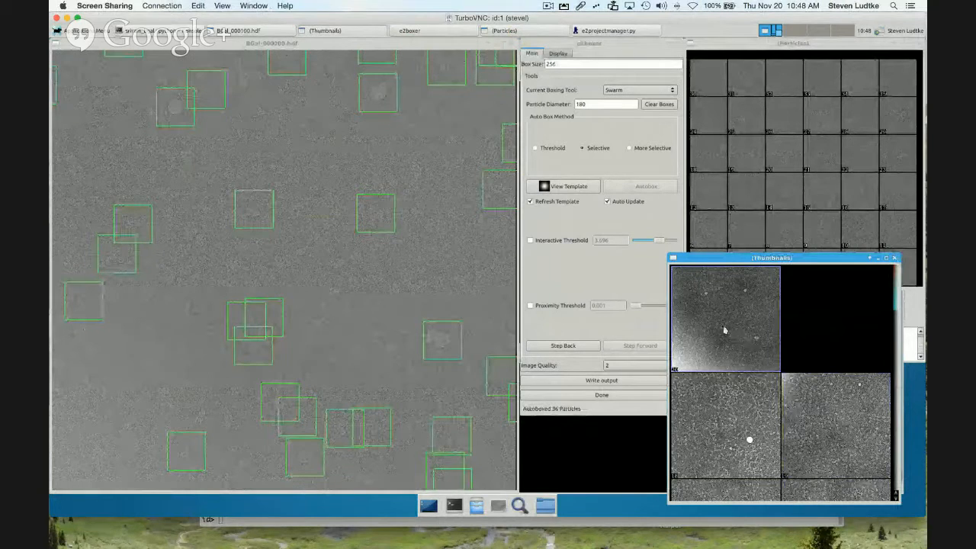
Delete the three boxes centred on the round, ring-shaped contamination spots in micrograph BGal_000100
click(461, 340)
click(381, 93)
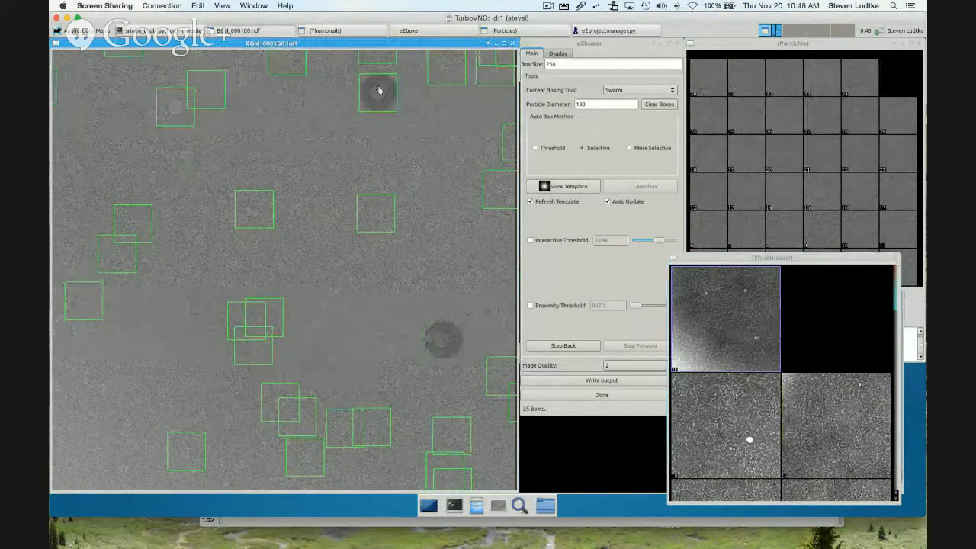
click(177, 122)
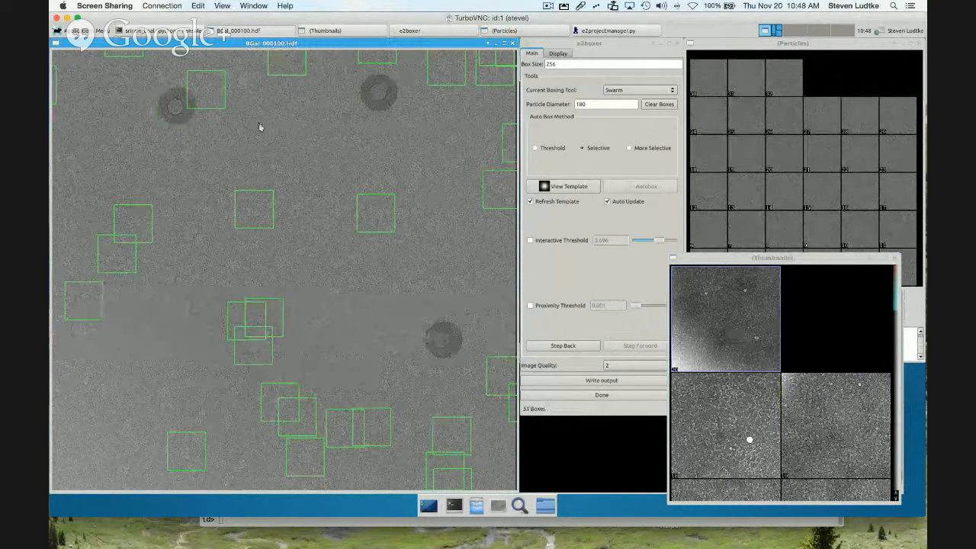
drag(461, 139, 360, 231)
drag(439, 273, 456, 180)
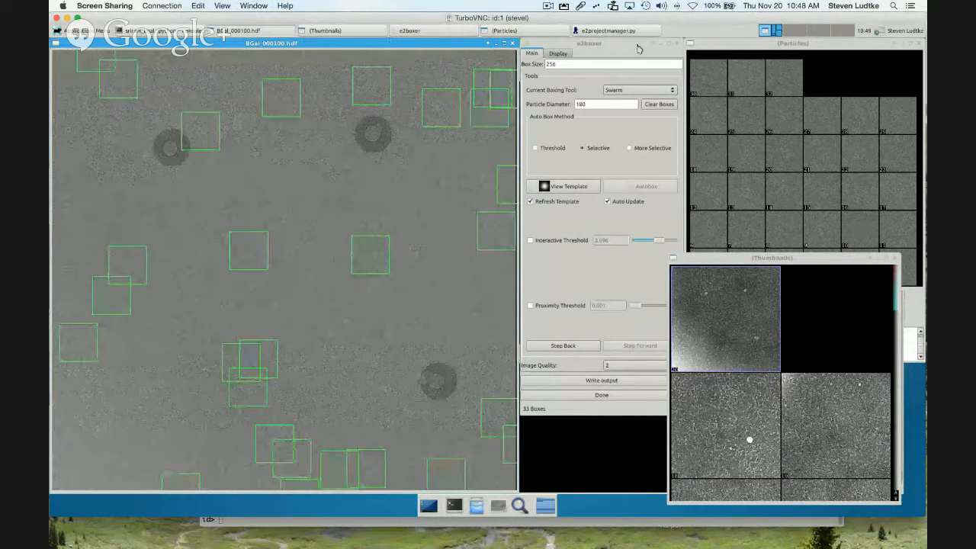
Close the e2boxer session and open the Interactive Boxing options in the EMAN2 Project Manager
click(678, 45)
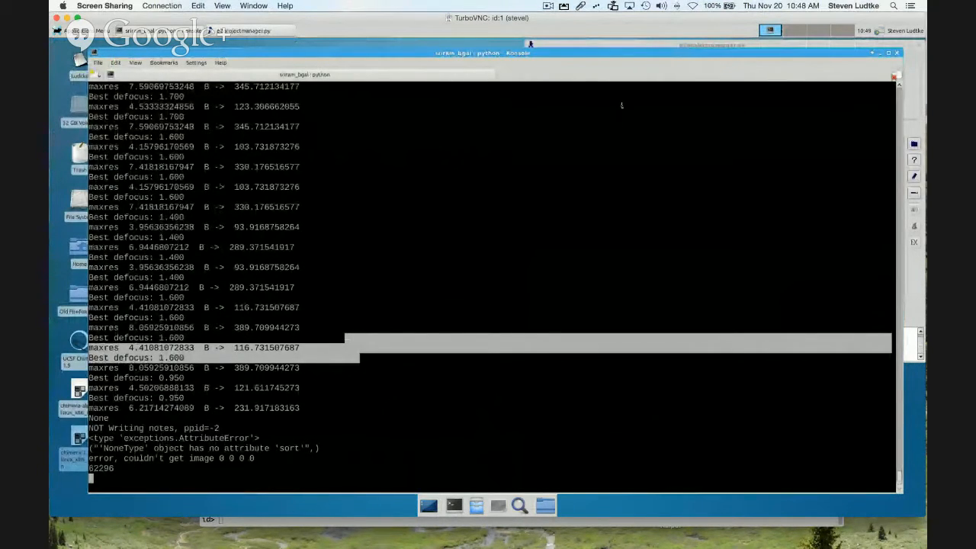
click(624, 46)
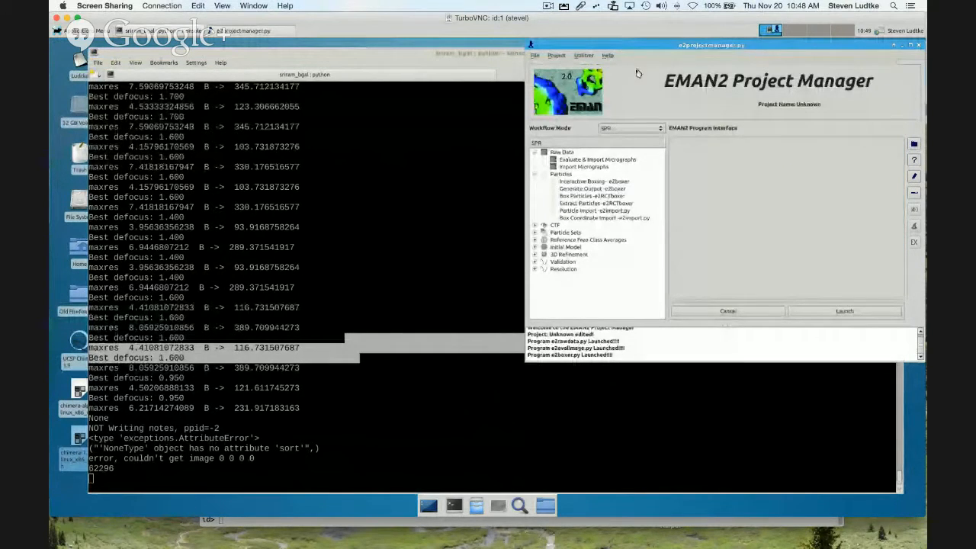
click(598, 182)
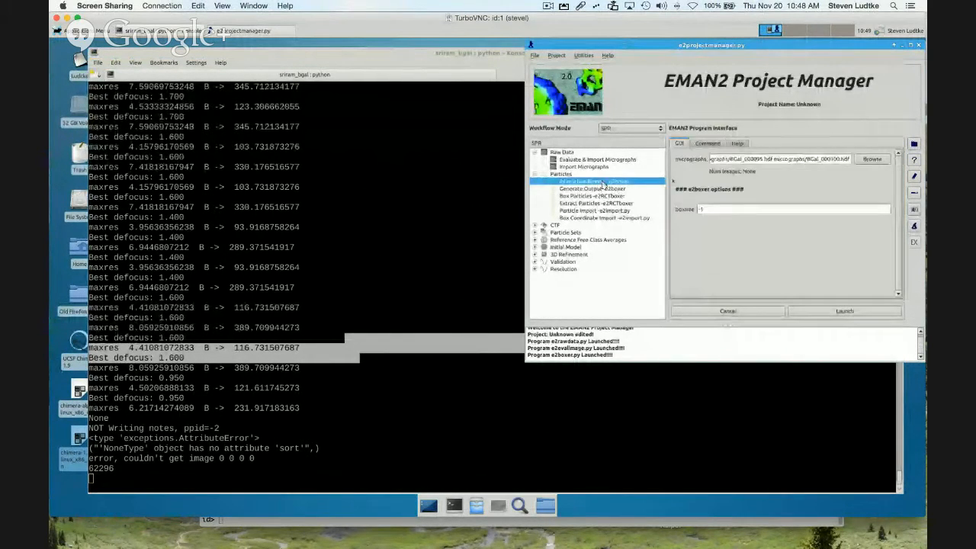
Choose micrographs BGal_000105.hdf through BGal_000200.hdf as the boxing input and launch e2boxer on them
click(867, 160)
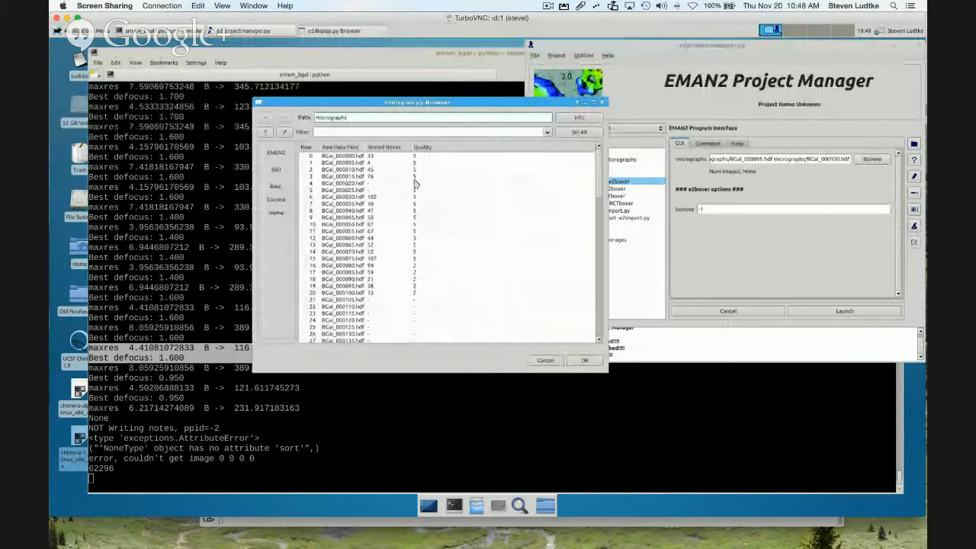
scroll(390, 220, up, 3)
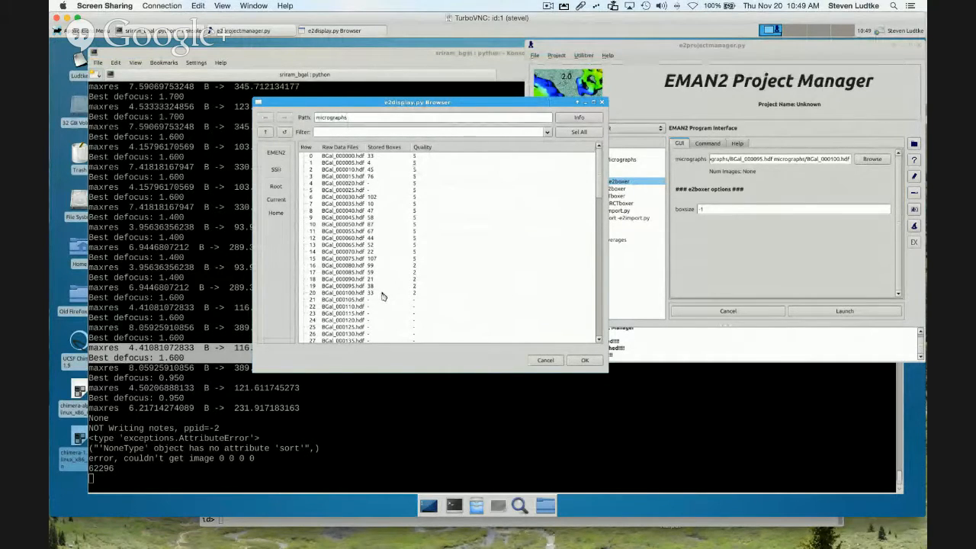
scroll(381, 271, down, 5)
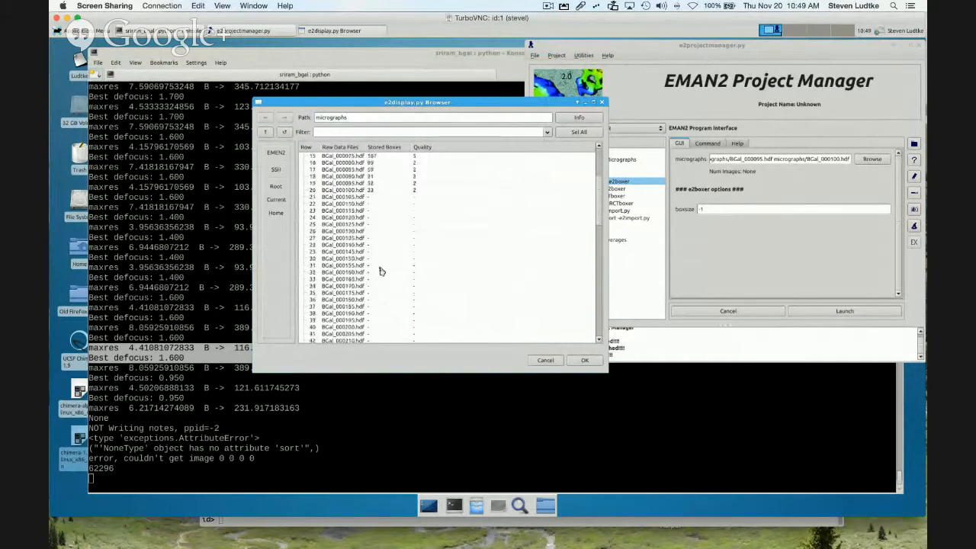
click(364, 200)
scroll(363, 221, down, 4)
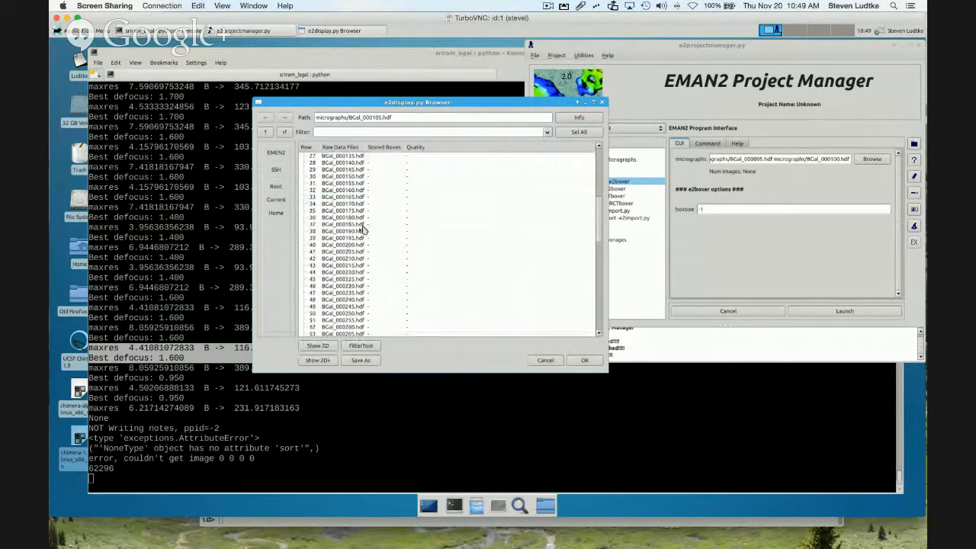
shift+click(359, 246)
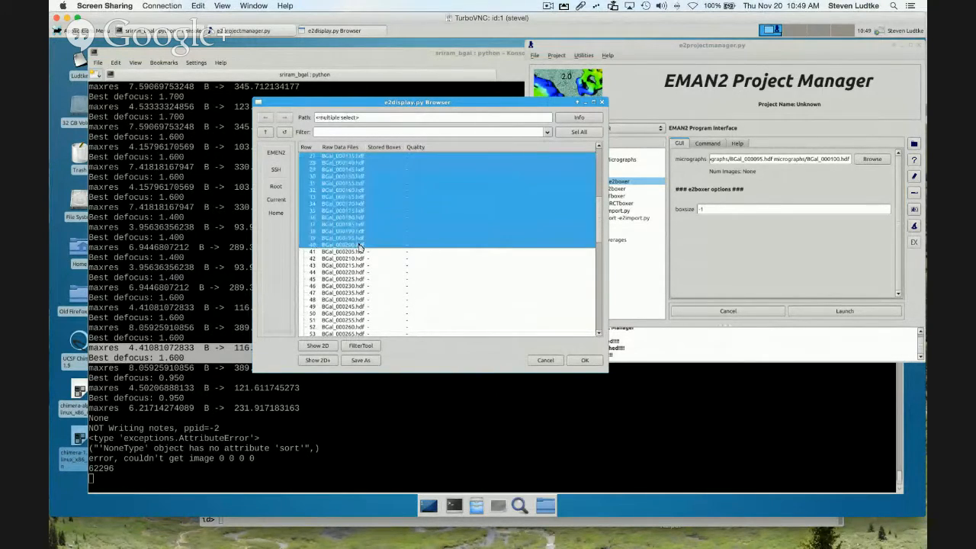
click(583, 360)
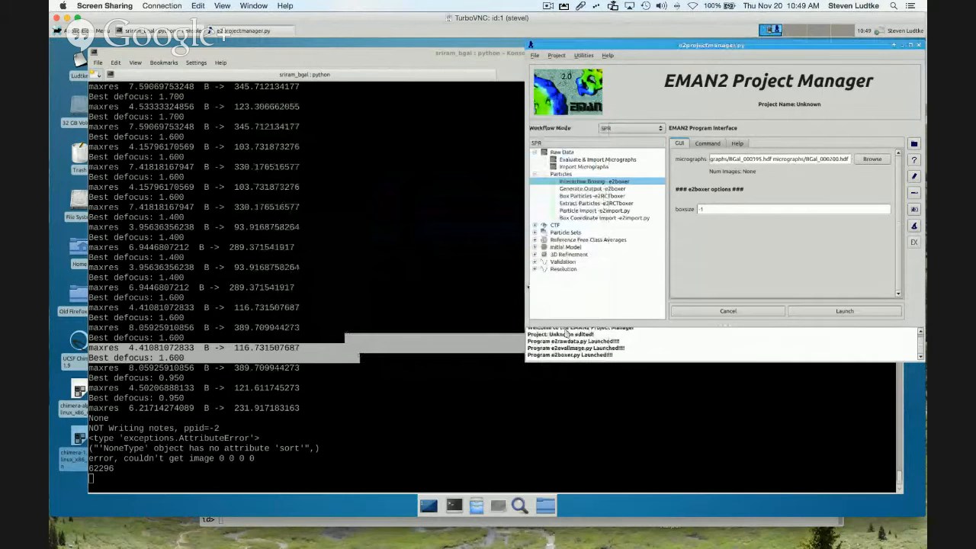
click(848, 311)
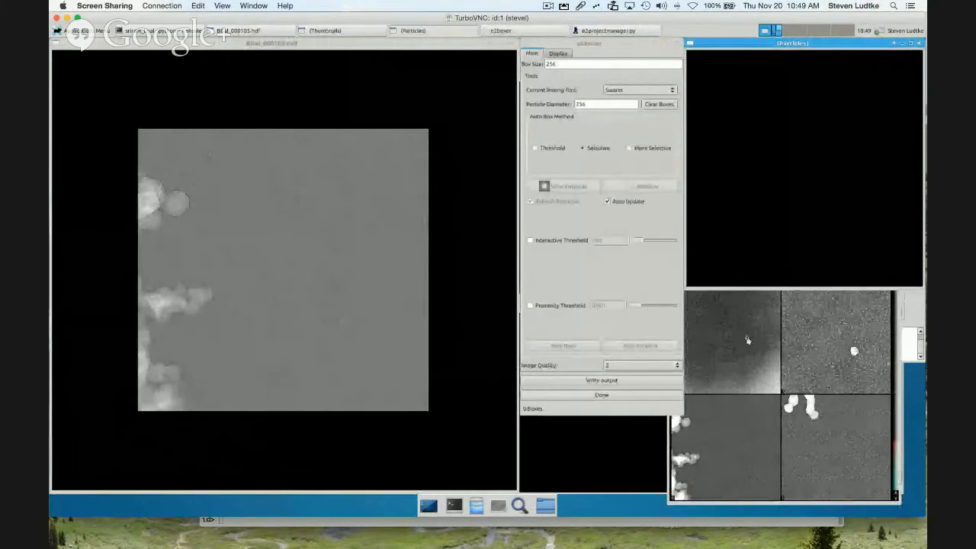
Inspect micrograph BGal_000105 in the new session, and open BGal_000110 from the thumbnails to view it
scroll(318, 291, up, 5)
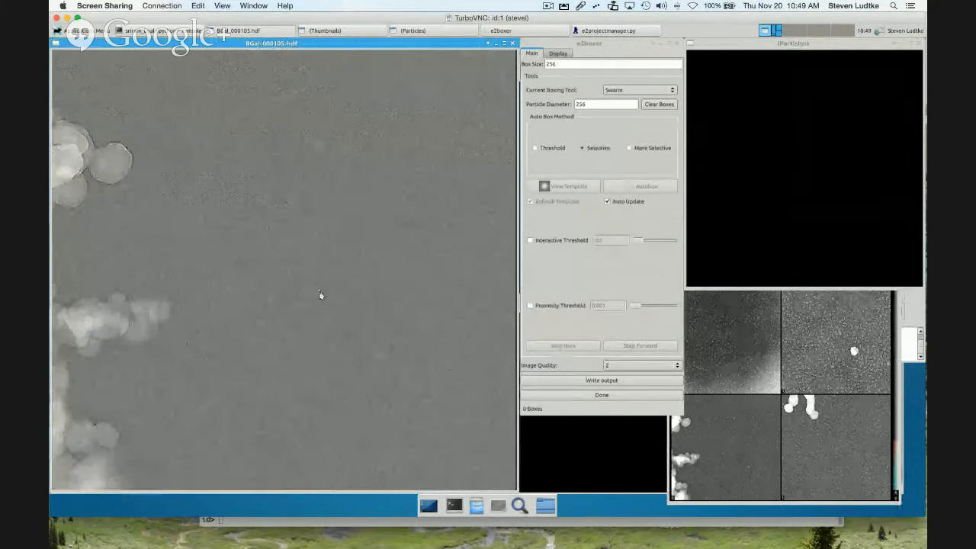
scroll(375, 335, down, 1)
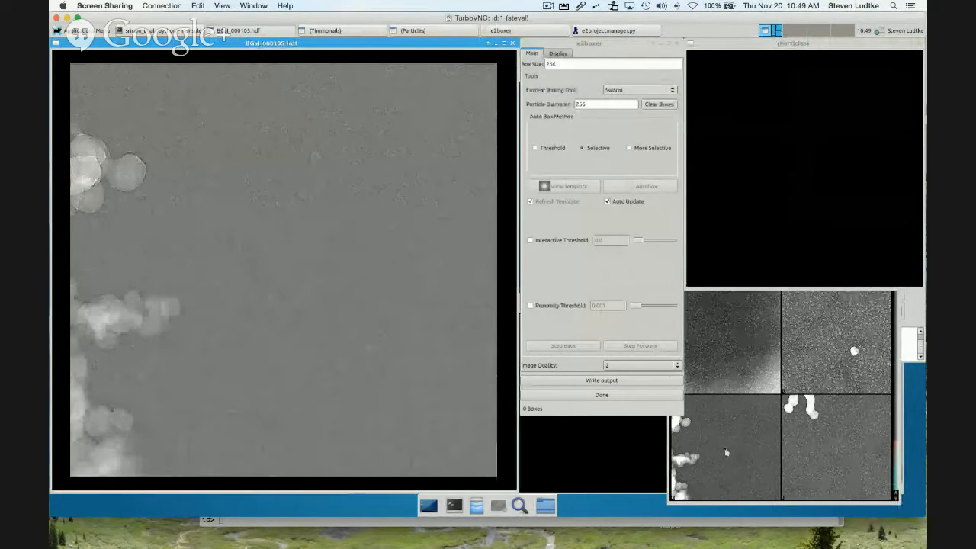
click(726, 451)
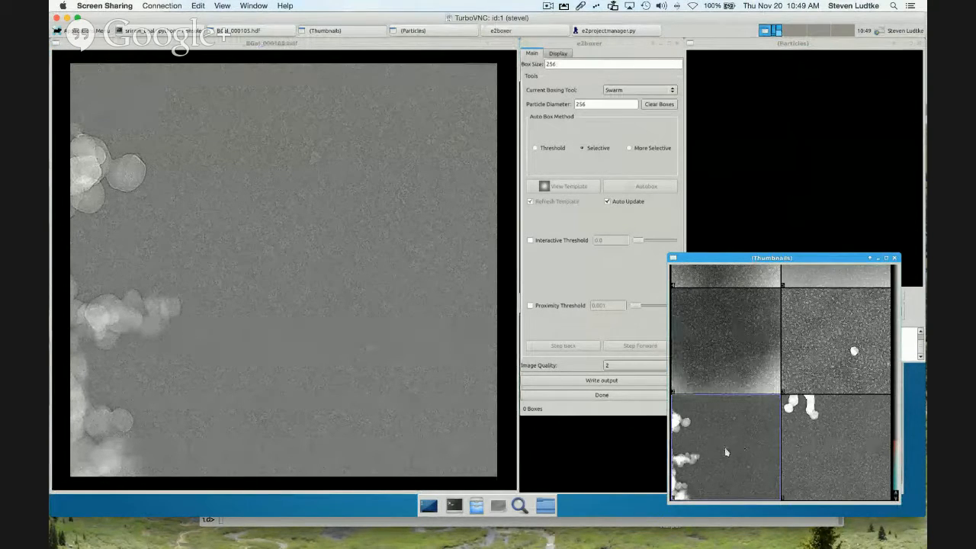
click(825, 482)
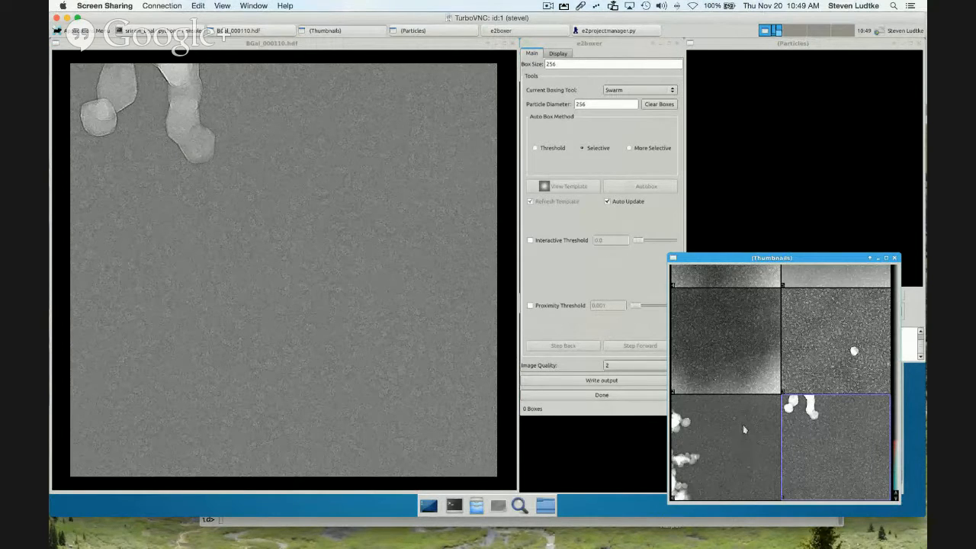
Open micrograph BGal_000115 from the thumbnails and set the Swarm particle diameter to 180
click(713, 346)
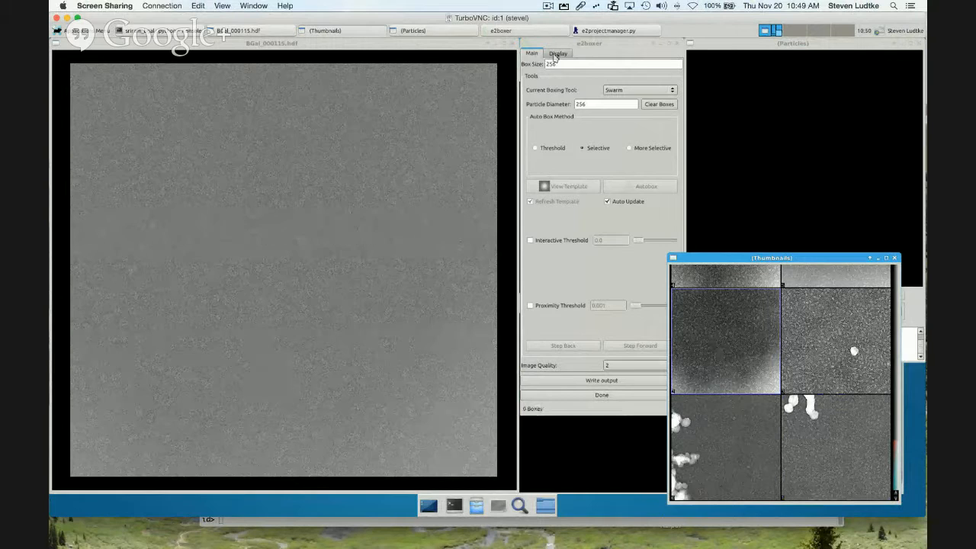
double_click(578, 105)
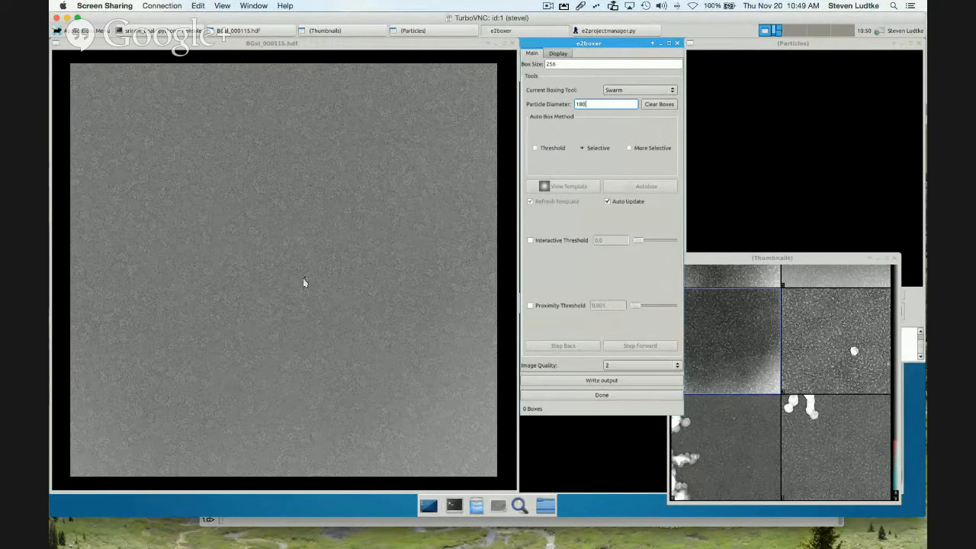
Box four reference particles in micrograph BGal_000115 to train Swarm autoboxing, and delete the last reference, near the micrograph's right side
scroll(270, 289, up, 3)
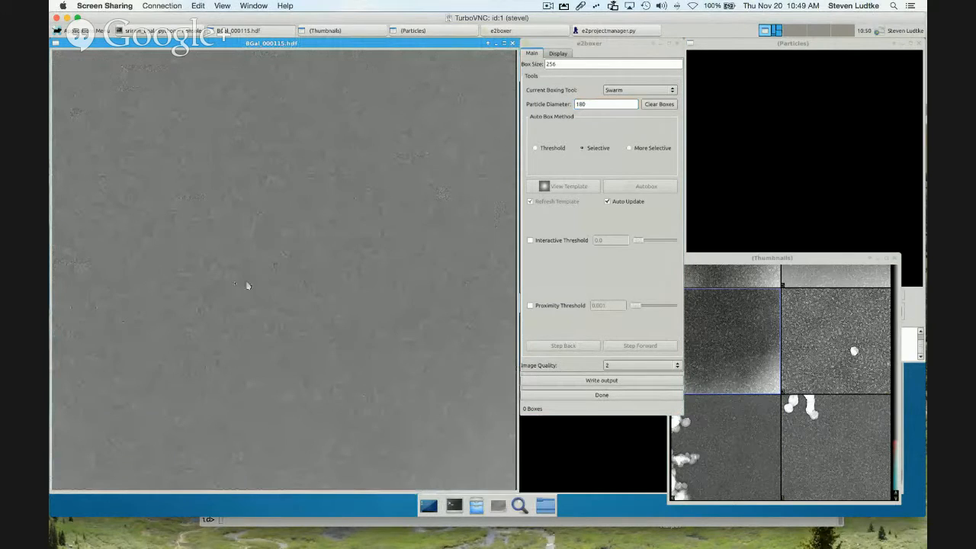
click(217, 278)
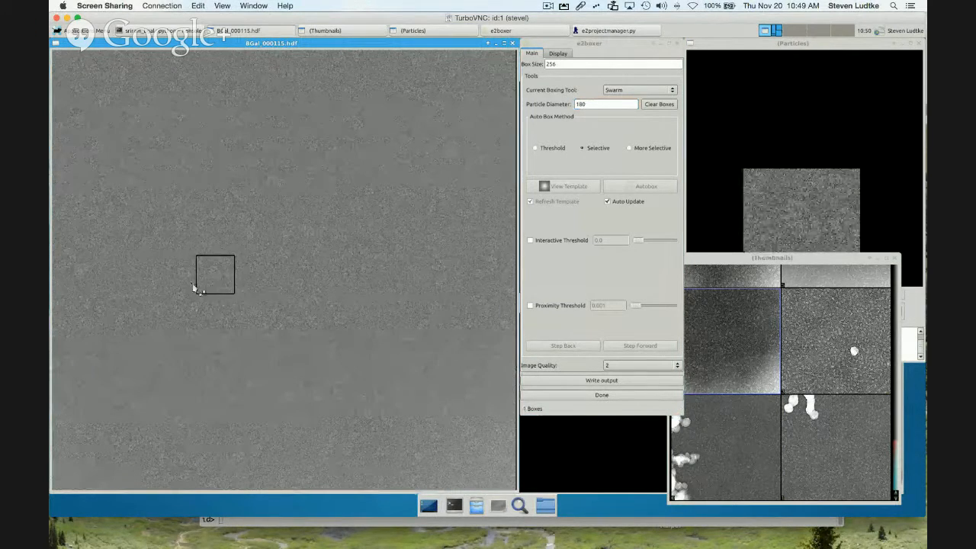
click(184, 278)
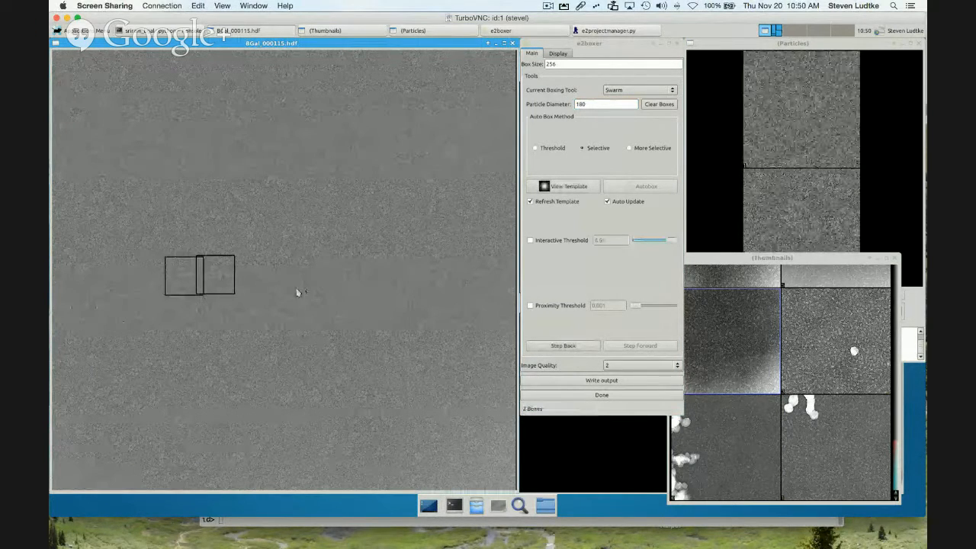
click(423, 328)
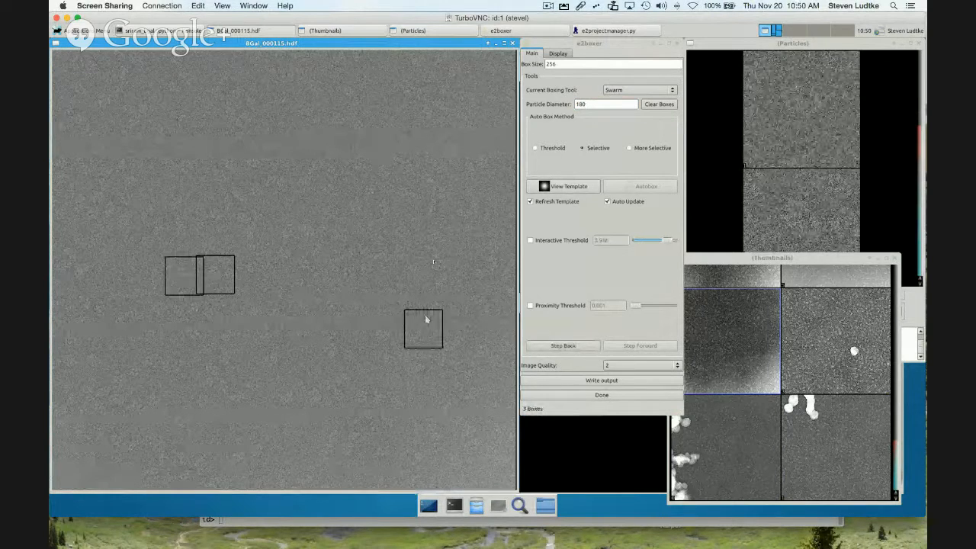
click(465, 217)
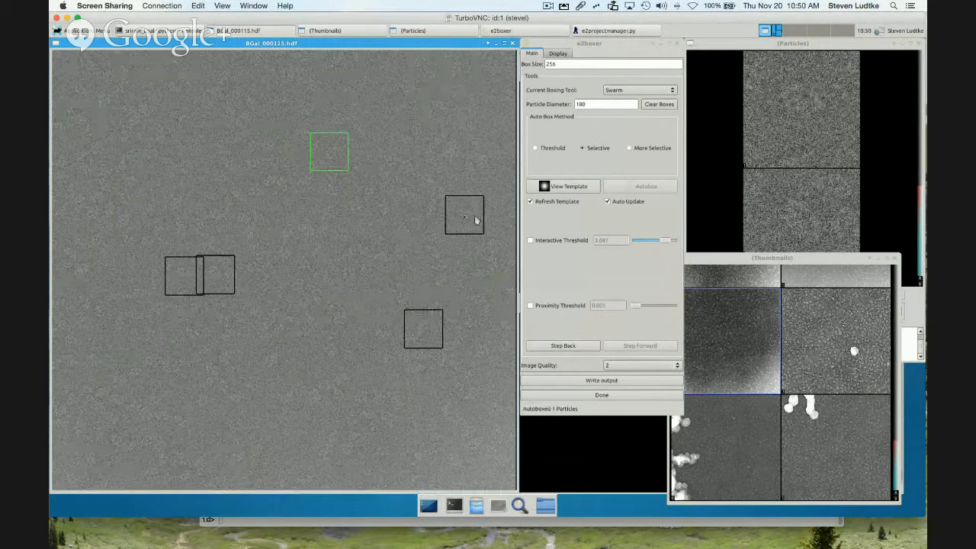
shift+click(472, 219)
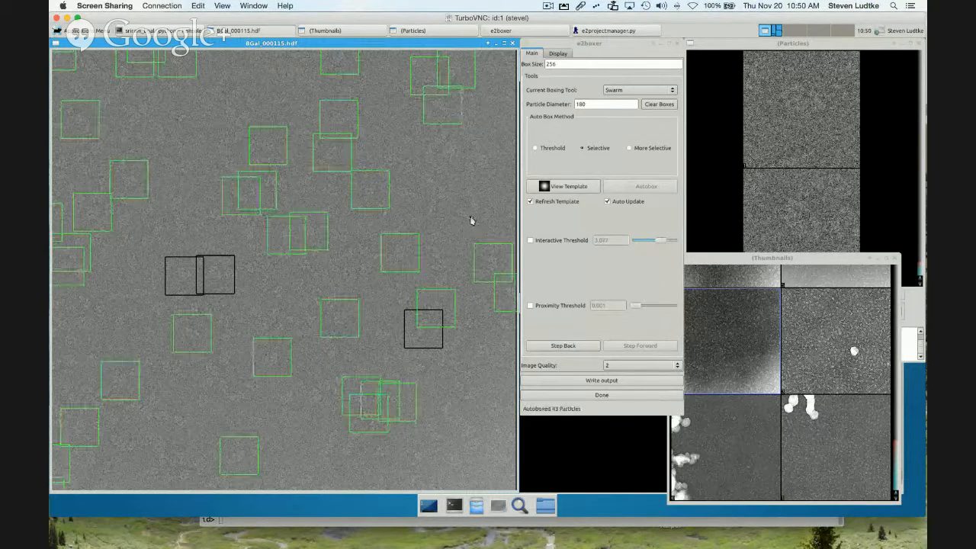
drag(174, 163, 296, 145)
drag(306, 141, 226, 148)
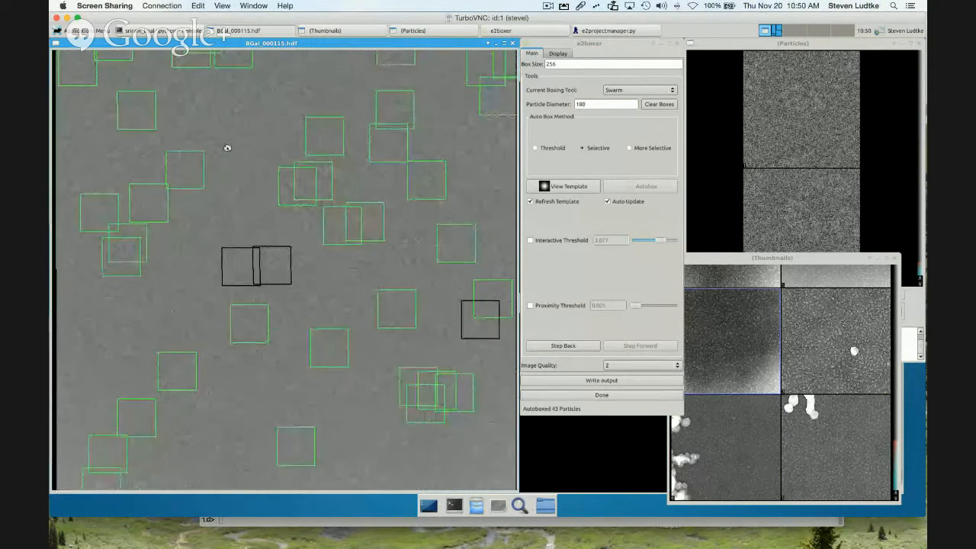
click(868, 142)
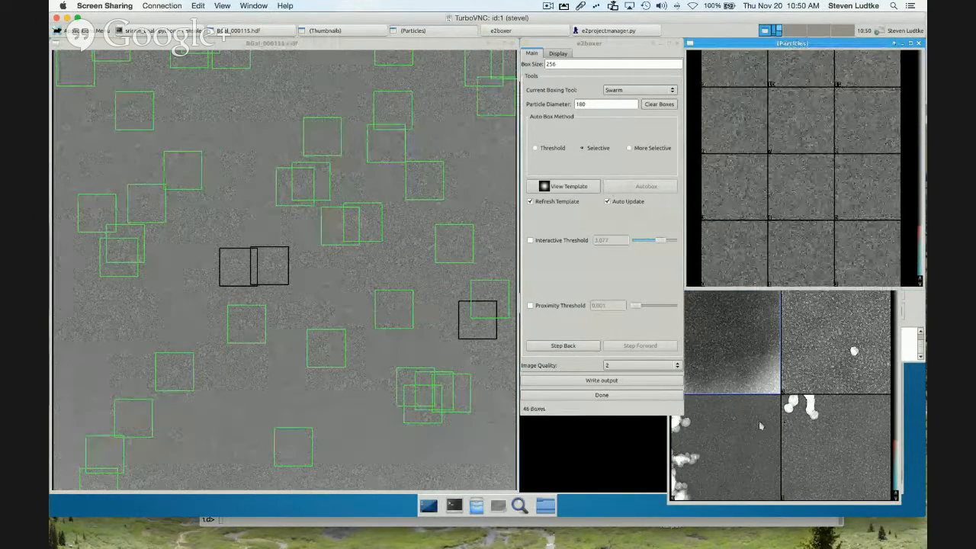
Open micrograph BGal_000105 and delete the boxes on the upper contamination cluster and the left part of the middle cluster
click(754, 446)
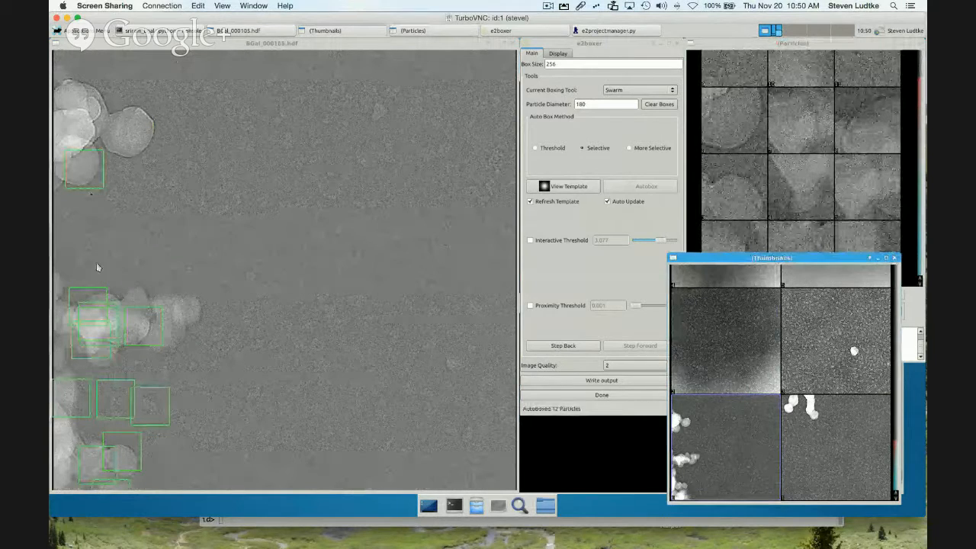
click(87, 181)
shift+click(86, 180)
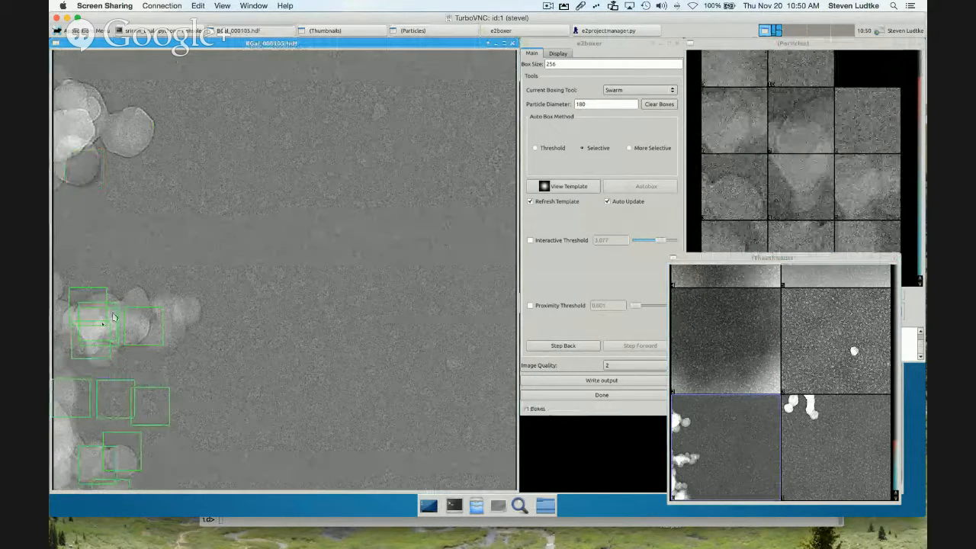
shift+click(112, 306)
shift+click(98, 355)
shift+click(110, 329)
shift+click(82, 310)
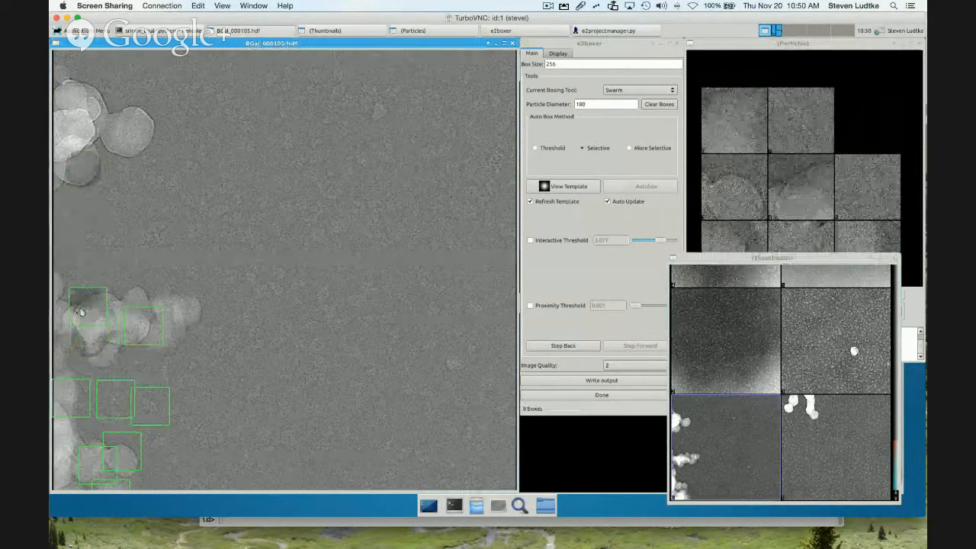
Delete the remaining boxes on and around the middle and lower contamination along the left edge of BGal_000105
shift+click(70, 404)
shift+click(111, 410)
shift+click(149, 416)
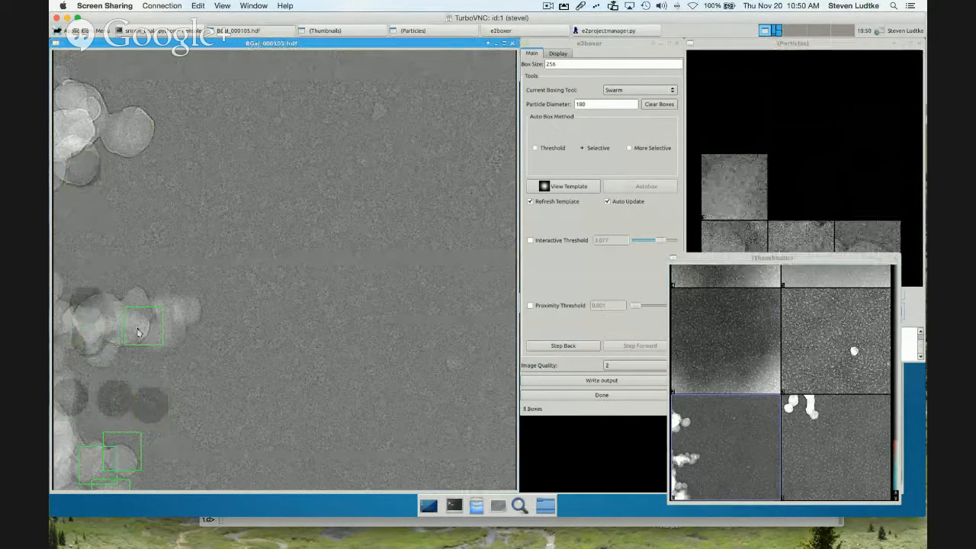
shift+click(126, 450)
shift+click(113, 466)
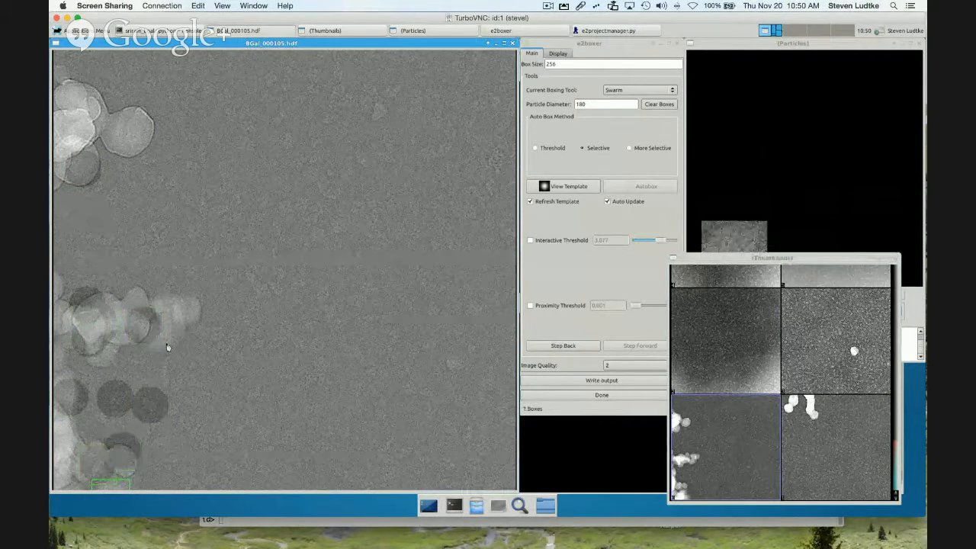
scroll(167, 347, down, 2)
shift+click(148, 458)
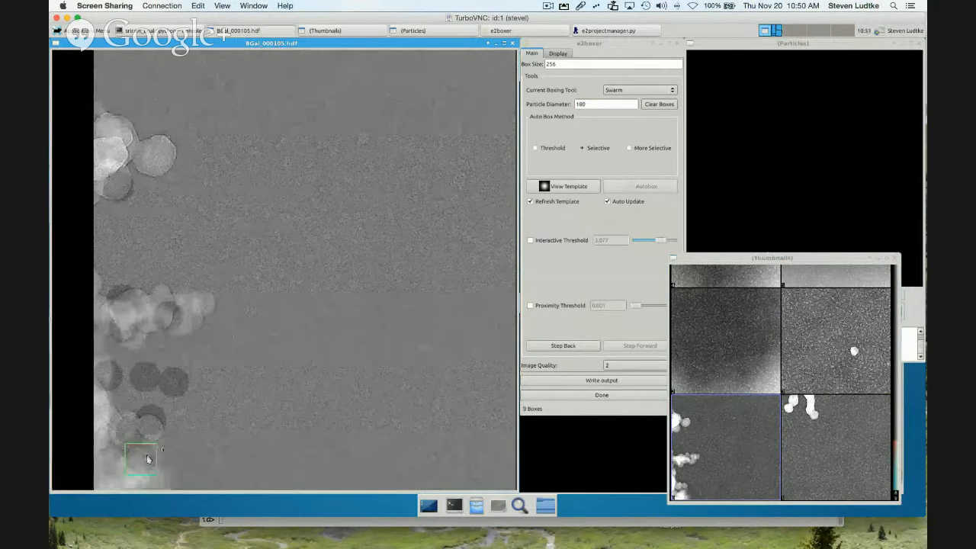
Box four reference particles in the clean area of micrograph BGal_000105 to retrain the autoboxing
drag(239, 352, 126, 242)
drag(175, 348, 235, 433)
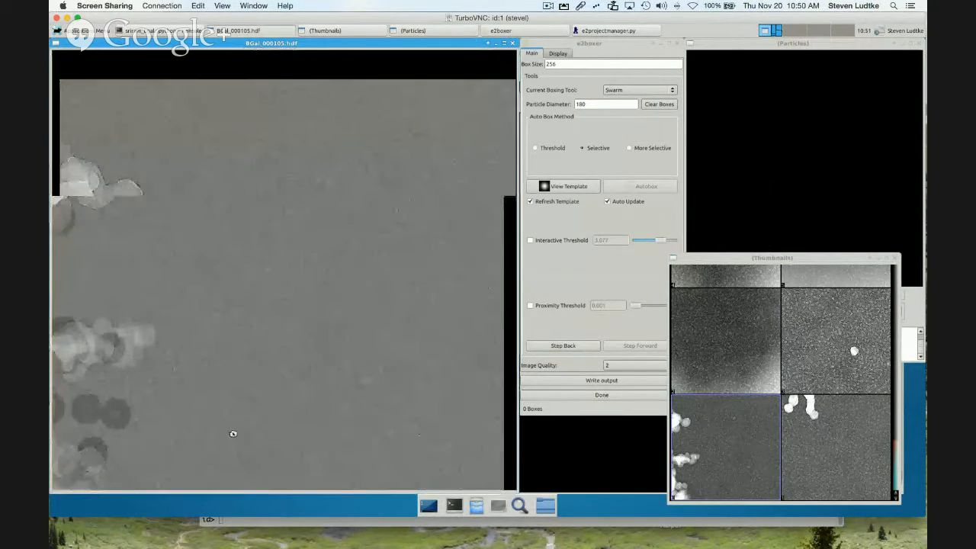
click(255, 214)
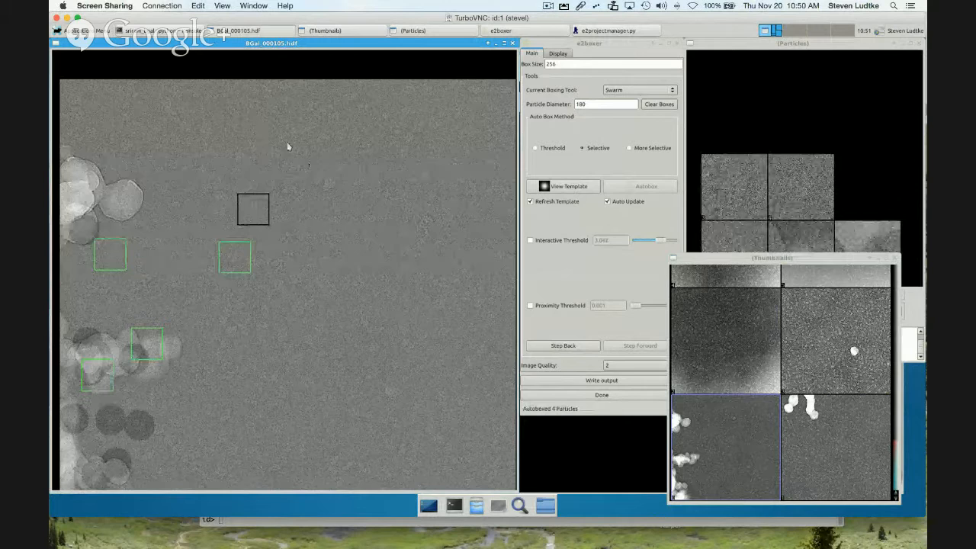
scroll(344, 212, up, 1)
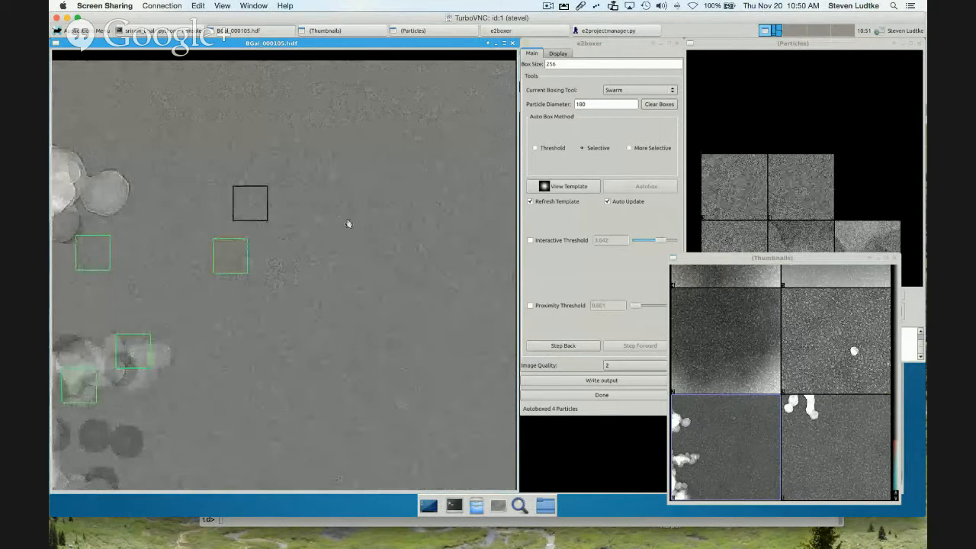
click(327, 338)
click(420, 355)
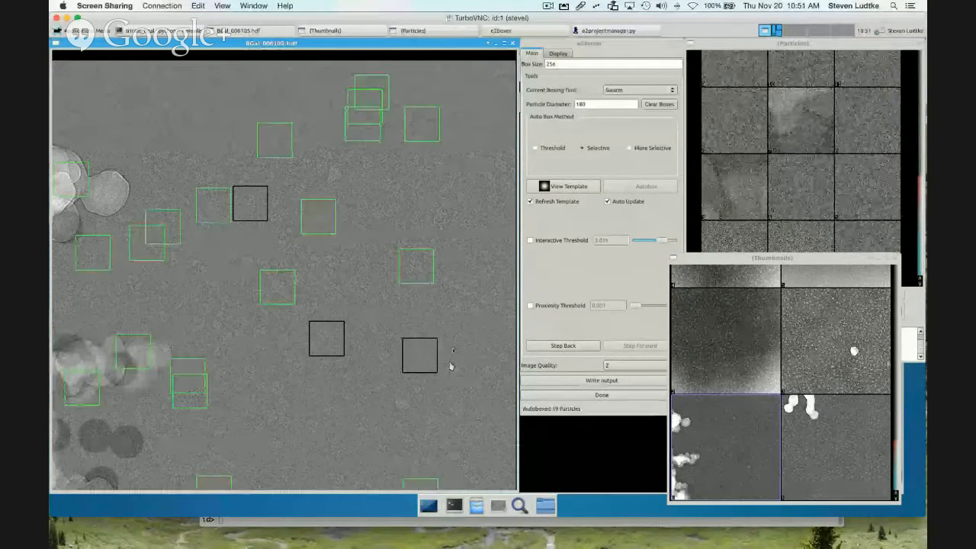
click(461, 343)
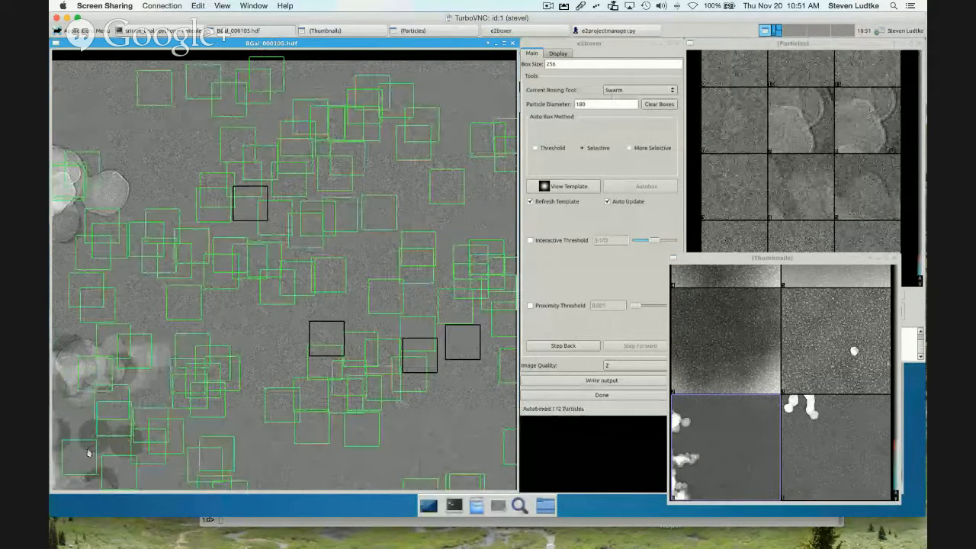
Delete the autoboxes overlapping the middle and lower contamination at the left edge of BGal_000105
shift+click(88, 450)
shift+click(85, 382)
shift+click(130, 355)
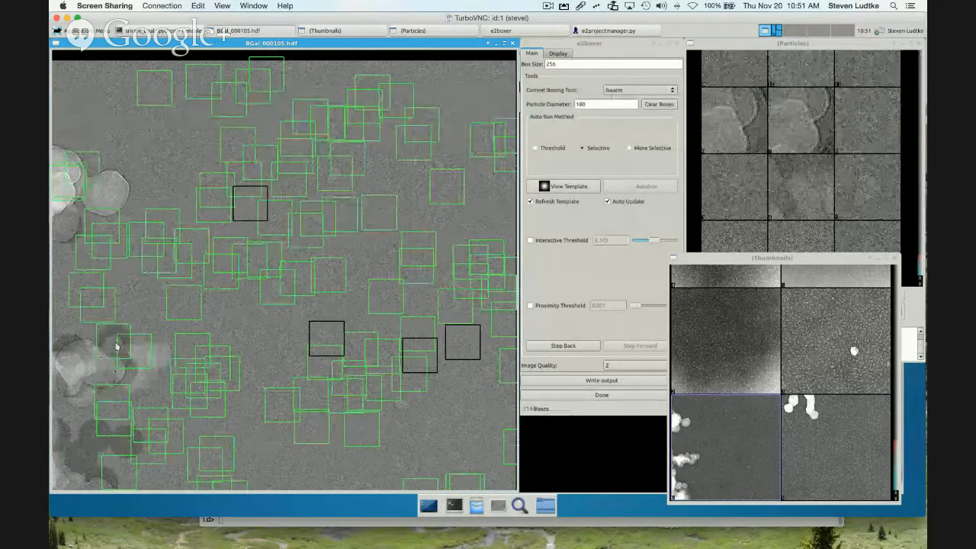
shift+click(119, 347)
shift+click(114, 406)
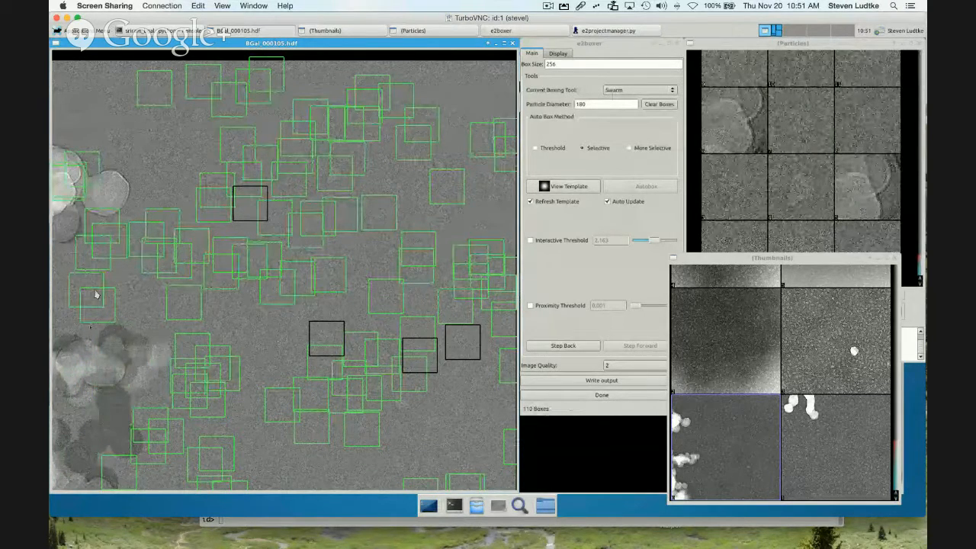
Delete the boxes on the upper contamination cluster in BGal_000105 and the box cut off by the micrograph's bottom edge
drag(102, 347, 211, 328)
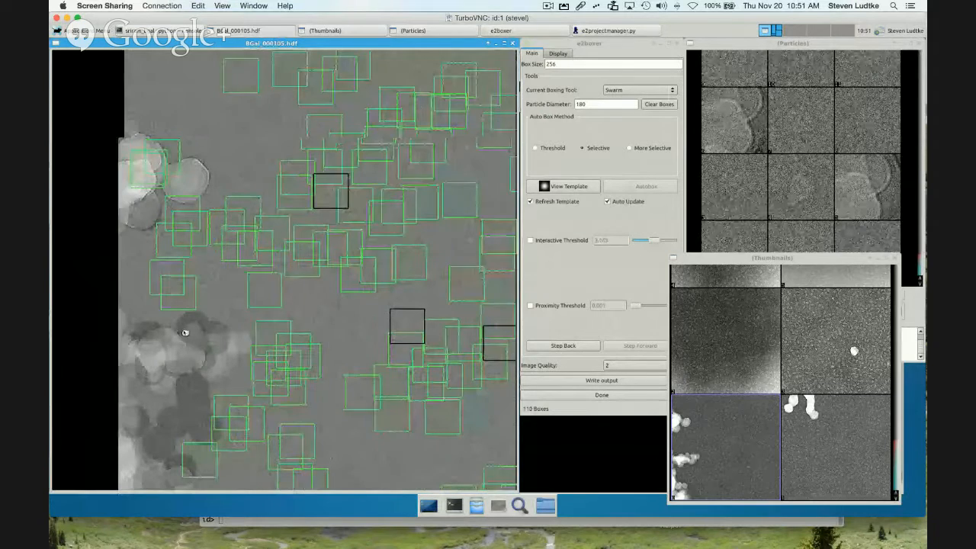
shift+click(174, 161)
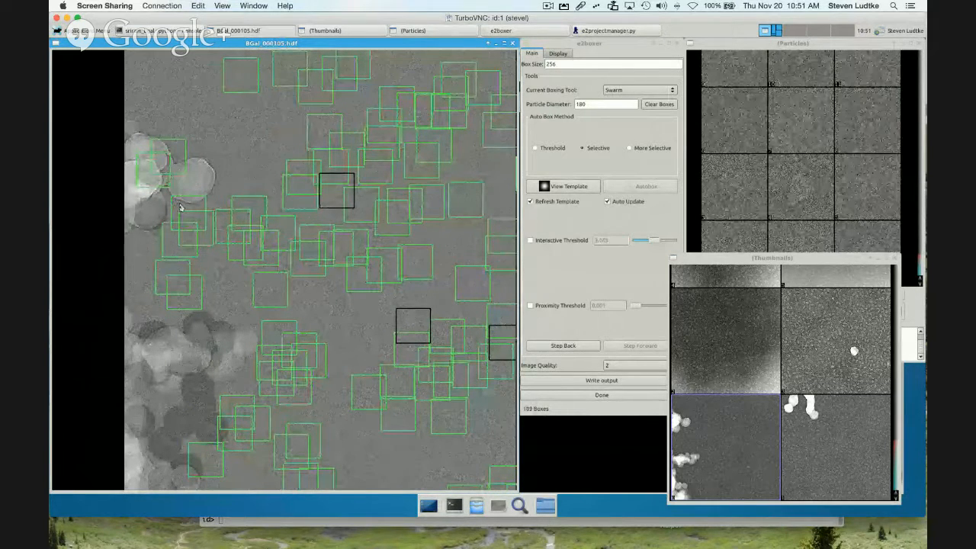
shift+click(170, 157)
drag(164, 337, 170, 232)
shift+click(213, 357)
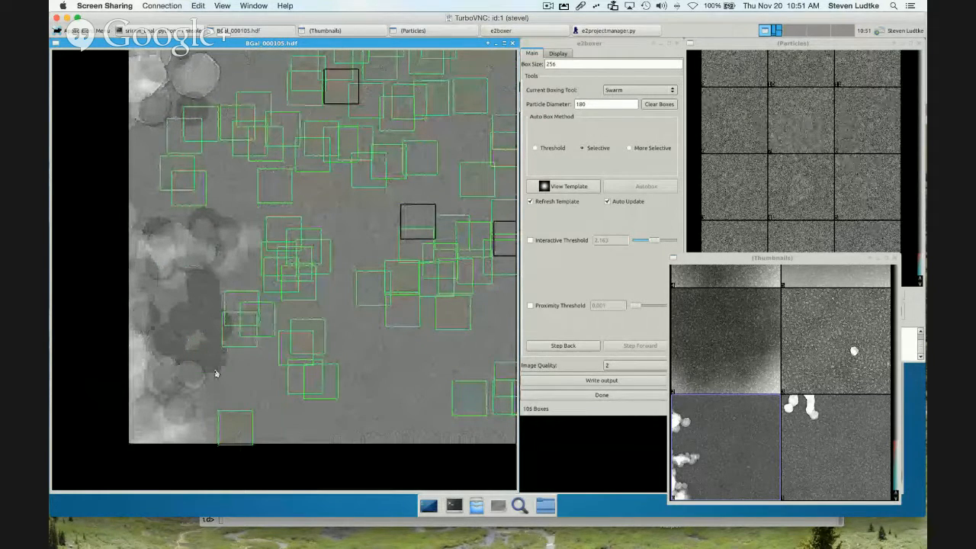
shift+click(224, 428)
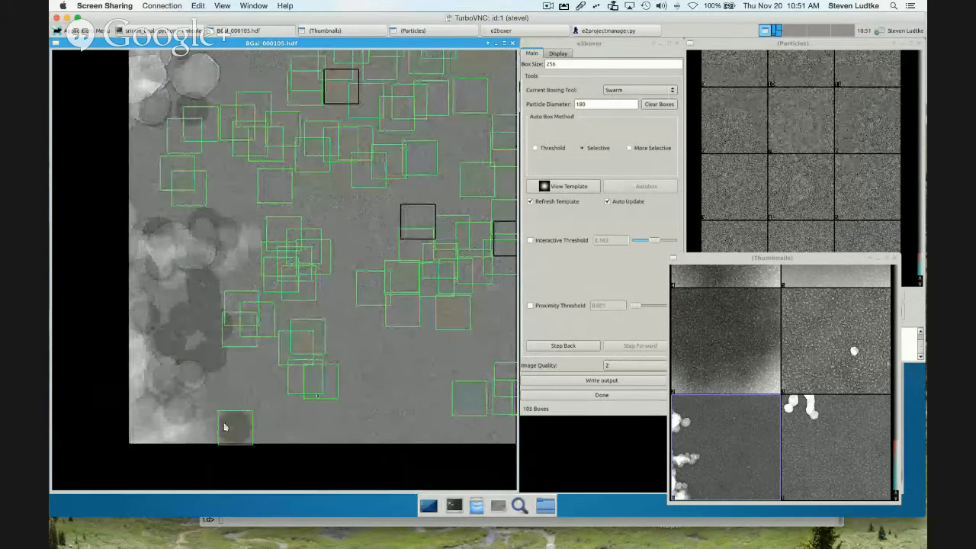
Delete the boxes that run over the right and top edges of micrograph BGal_000105
drag(370, 374, 247, 457)
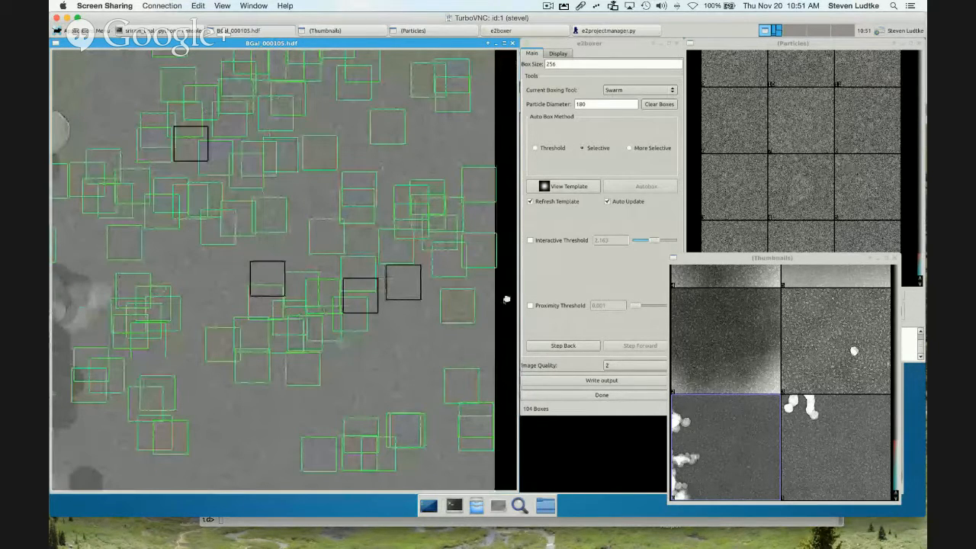
shift+click(482, 182)
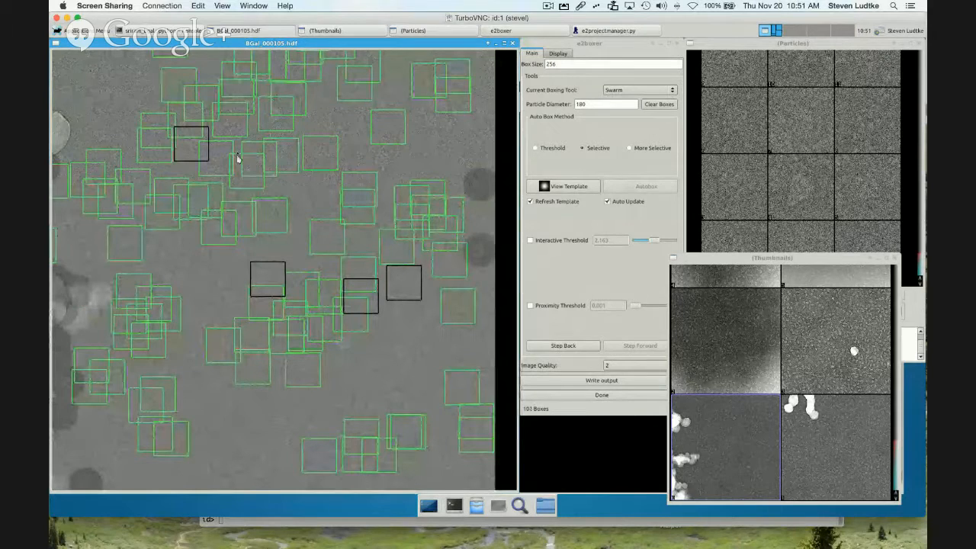
drag(237, 158, 310, 277)
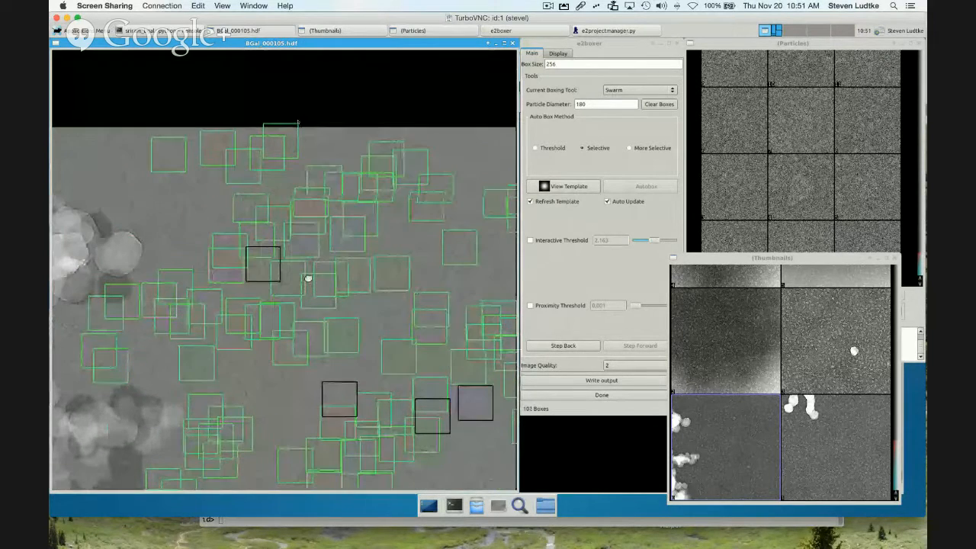
shift+click(297, 156)
drag(247, 300, 242, 145)
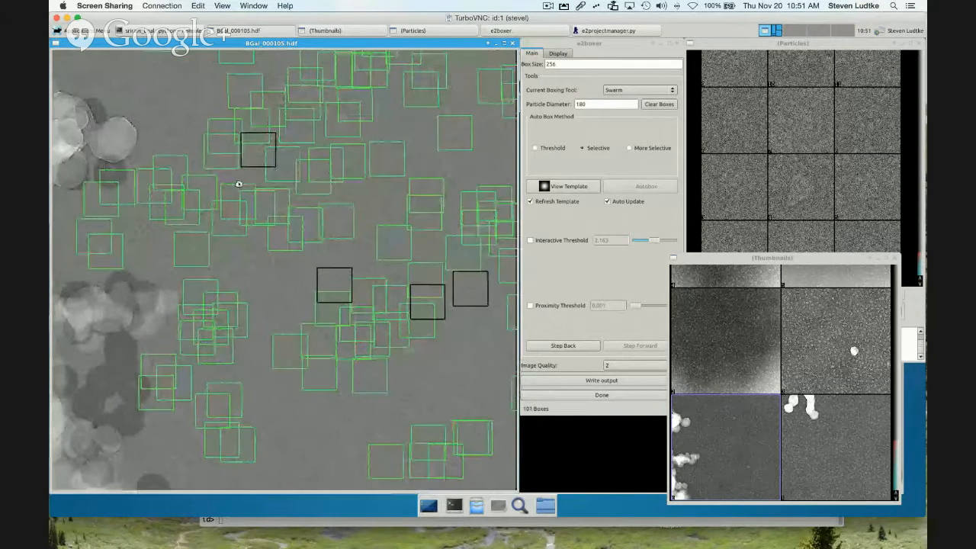
Open micrograph BGal_000110 and delete the autoboxes on and around the contamination blobs along its upper edge
click(822, 473)
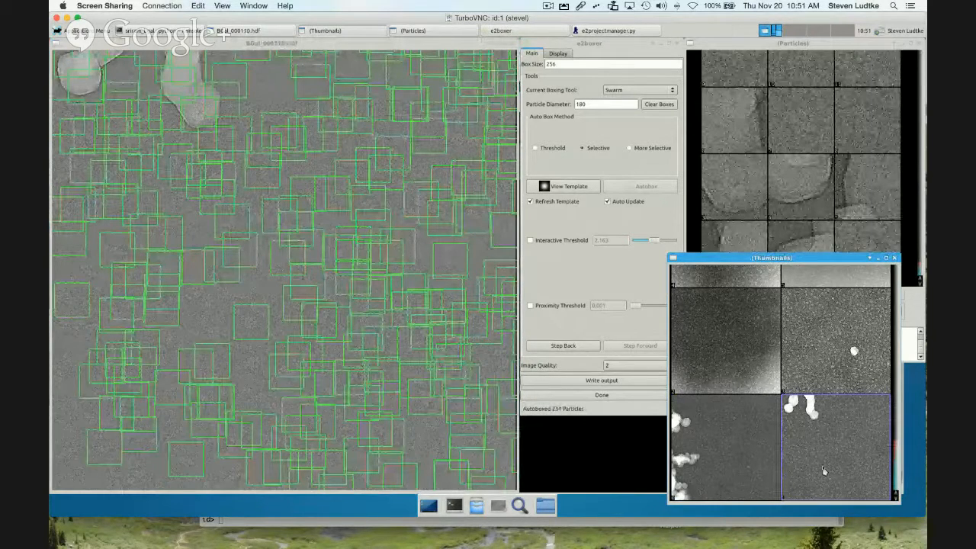
scroll(177, 184, up, 4)
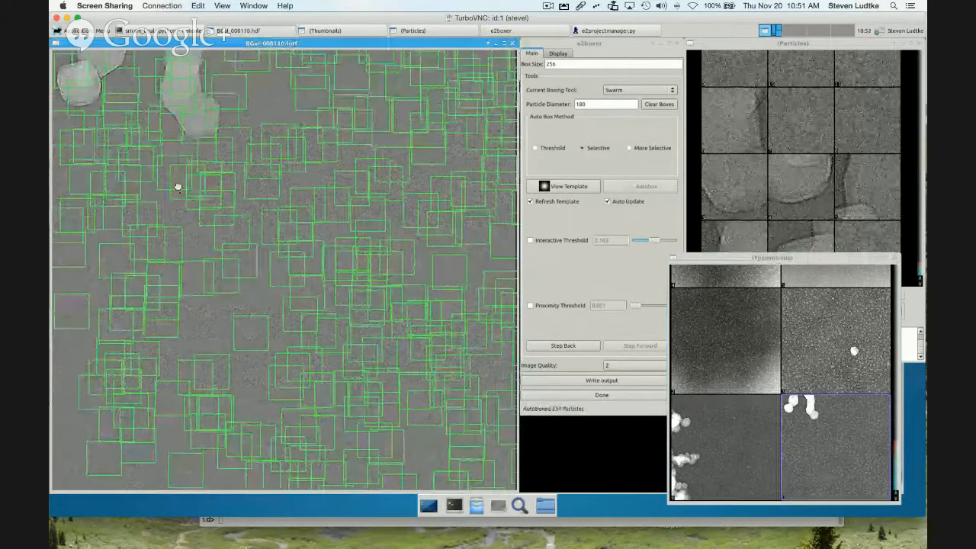
shift+click(168, 109)
mouse_move(193, 162)
mouse_down()
mouse_move(206, 174)
mouse_move(236, 156)
mouse_move(238, 137)
mouse_move(183, 157)
mouse_move(102, 100)
mouse_move(90, 120)
mouse_move(106, 148)
mouse_move(127, 127)
mouse_up()
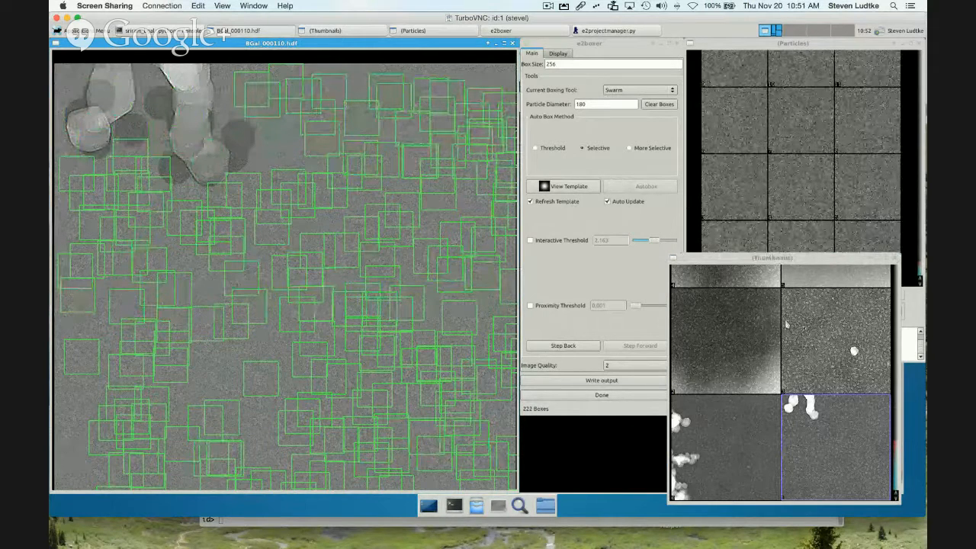
Autobox micrographs BGal_000115 and BGal_000120, deleting the boxes on the contamination blob in BGal_000120
click(730, 332)
click(820, 333)
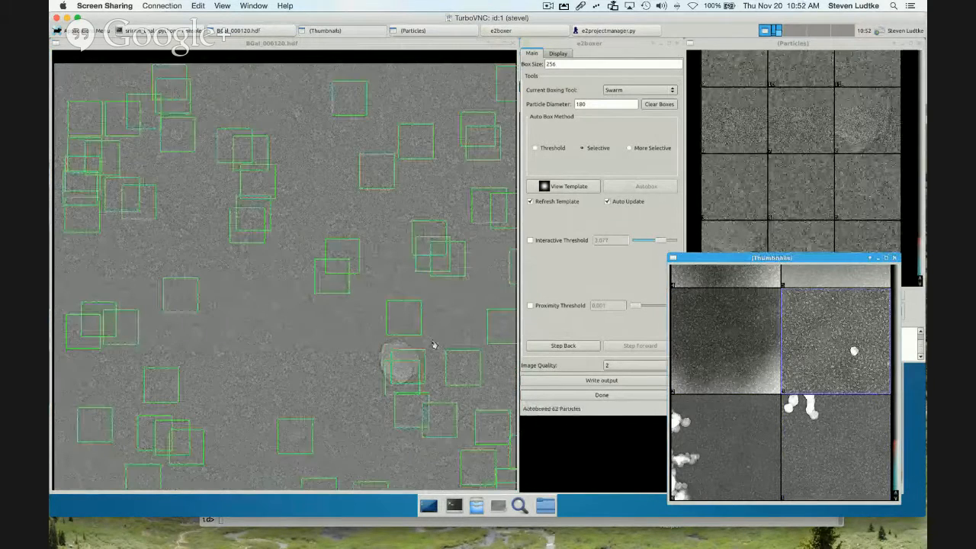
shift+click(409, 379)
shift+click(408, 380)
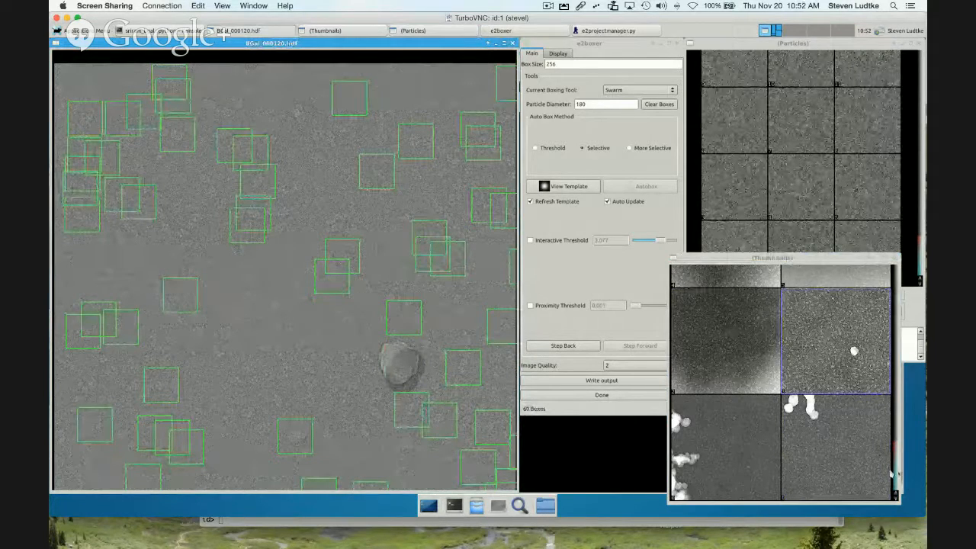
Autobox micrographs BGal_000125, BGal_000130, BGal_000135 and BGal_000140 by opening each one
click(896, 467)
scroll(896, 465, down, 5)
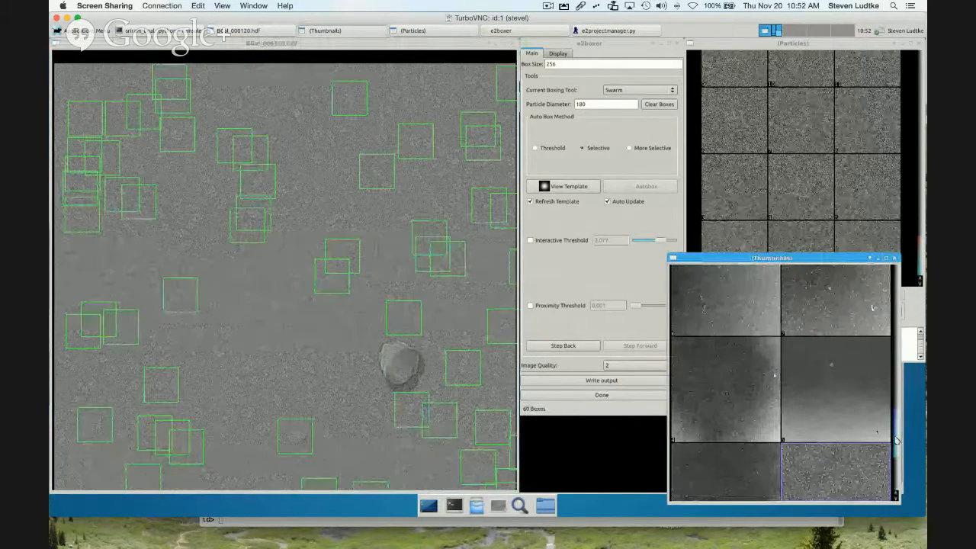
click(778, 408)
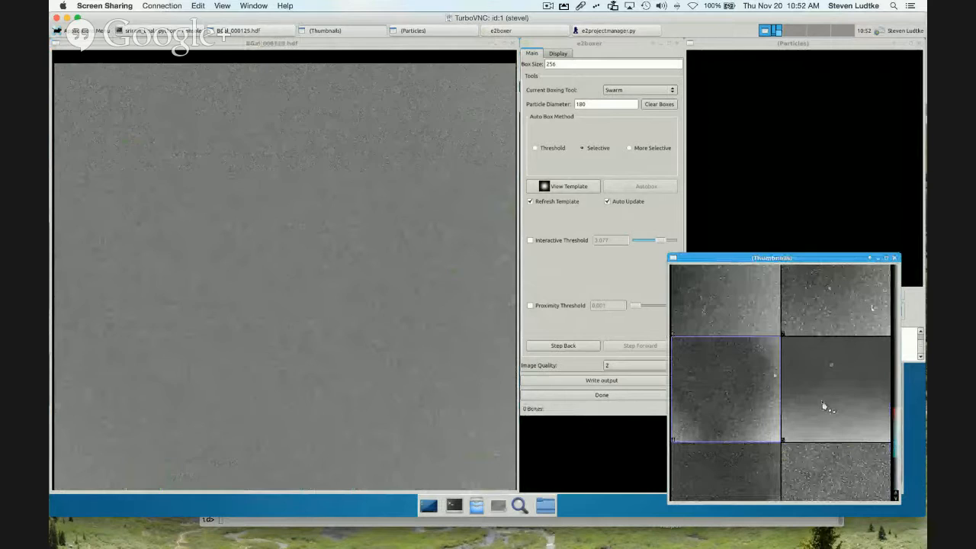
click(823, 405)
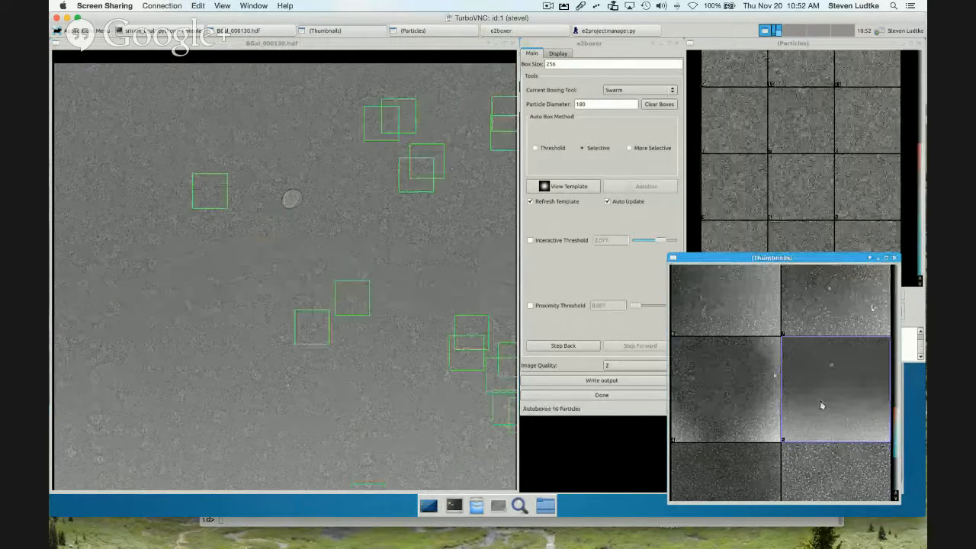
click(740, 313)
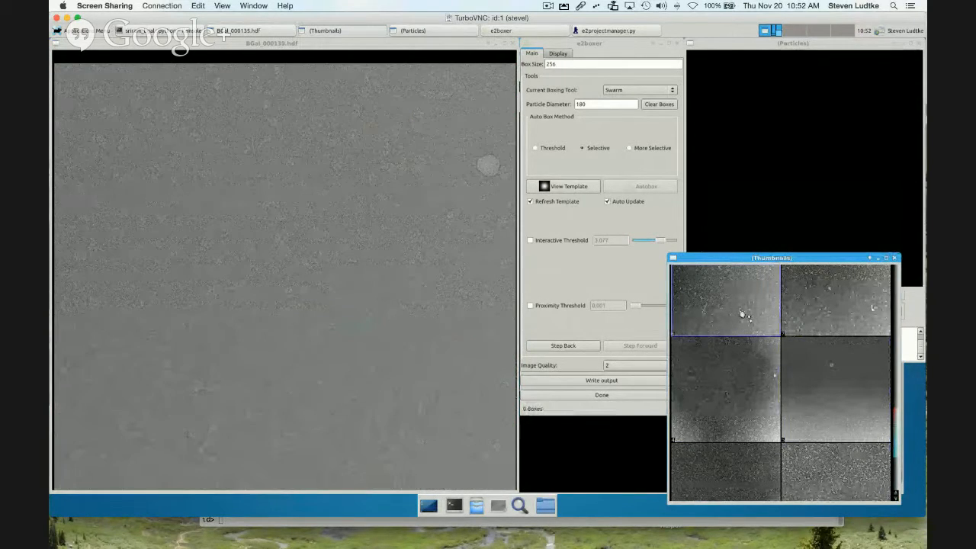
click(848, 307)
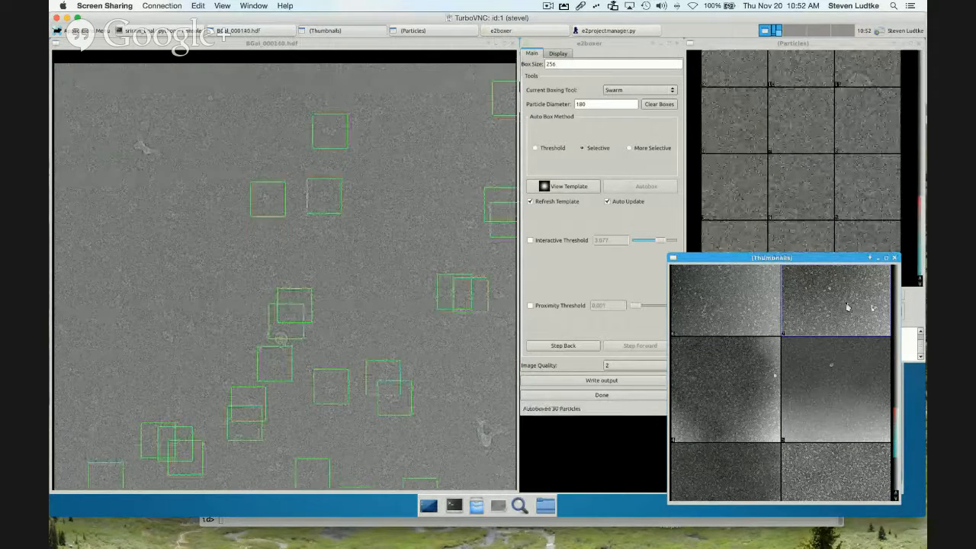
Open micrographs BGal_000145, BGal_000150, BGal_000155 and BGal_000160 one after another to autobox them
drag(897, 419, 889, 362)
click(743, 444)
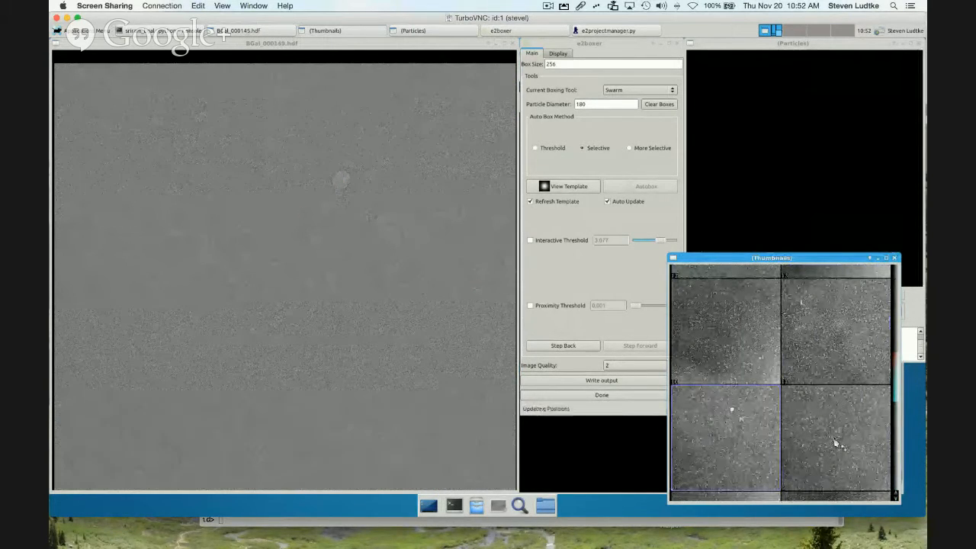
click(831, 442)
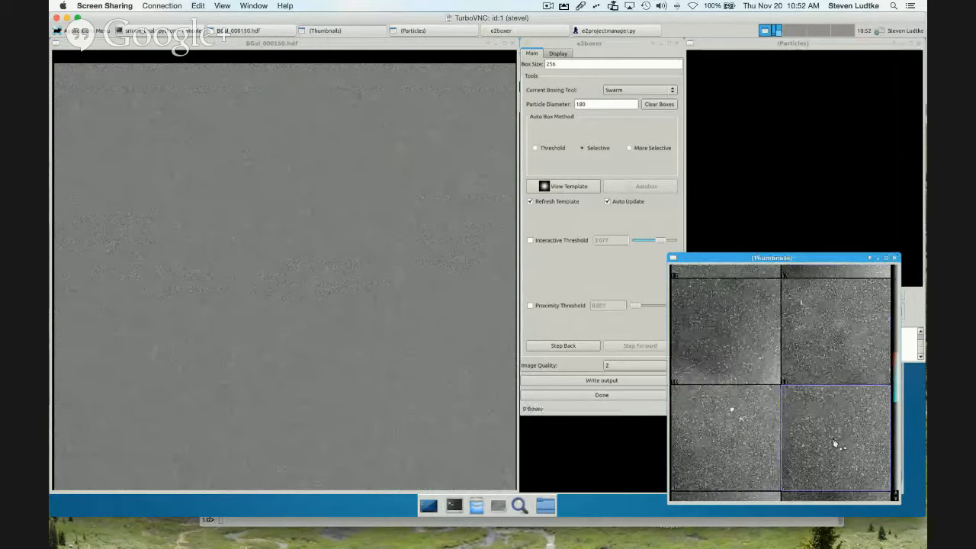
click(725, 315)
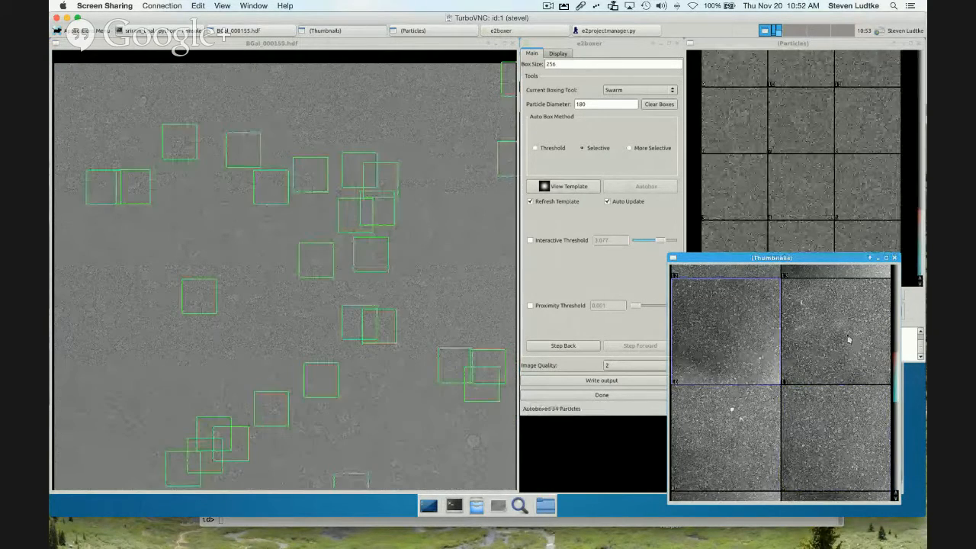
click(842, 339)
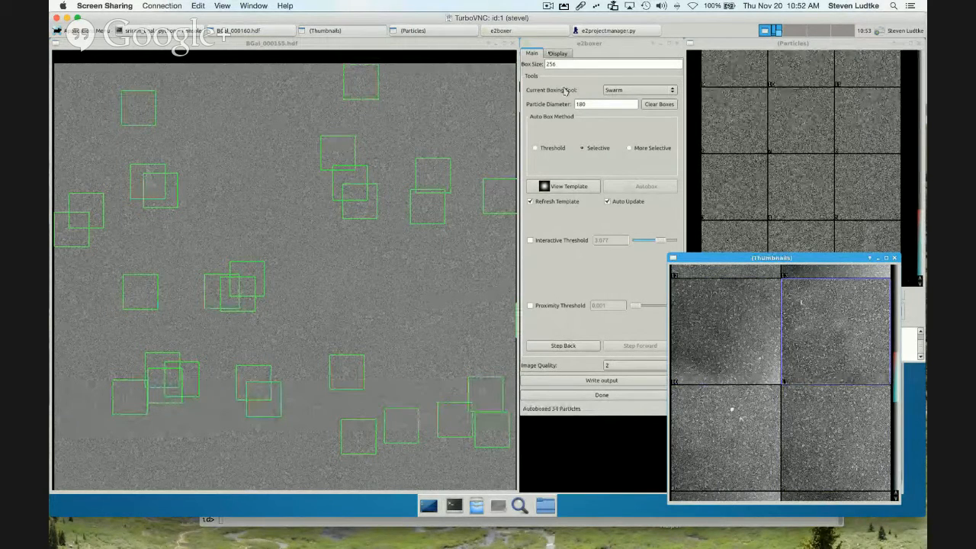
Close e2boxer and set boxsize to 256 in the project manager's Generate Output - e2boxer form
click(677, 44)
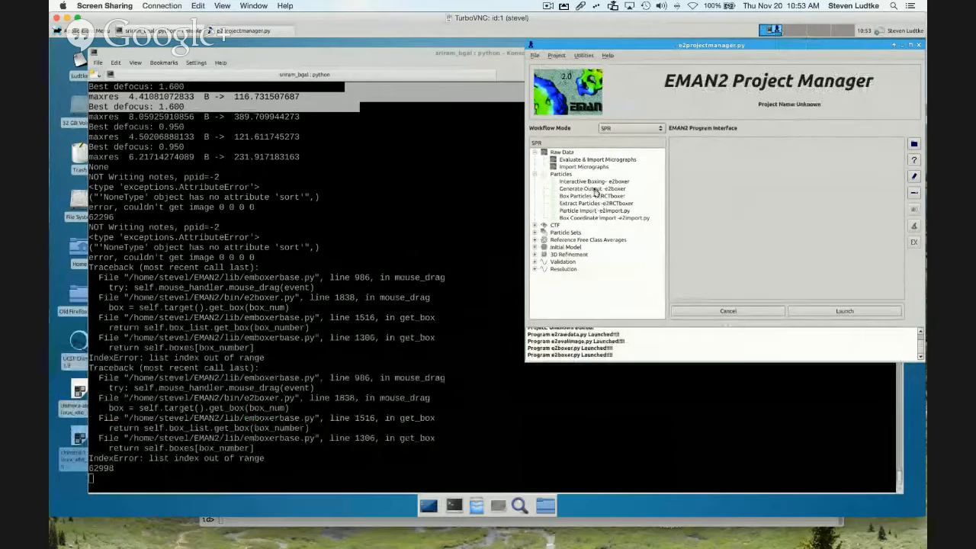
click(596, 190)
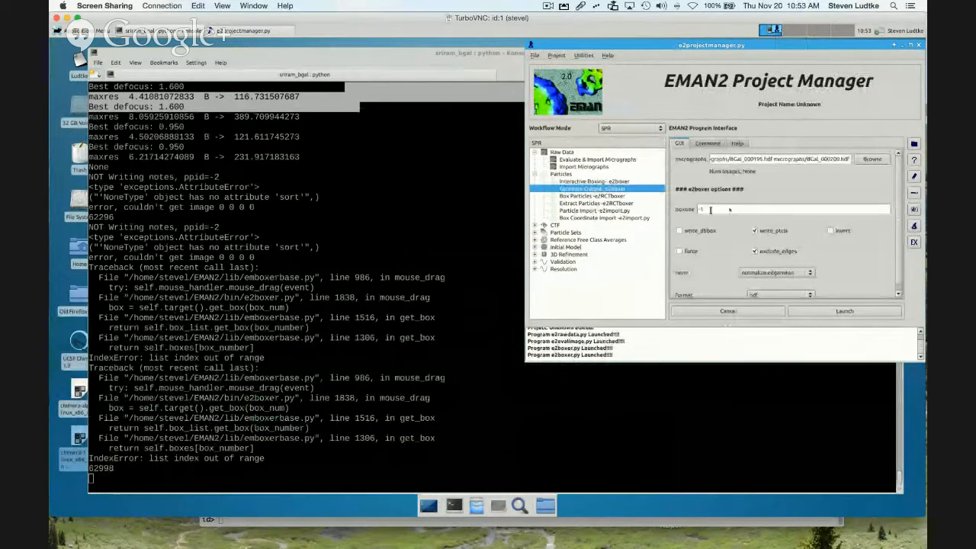
drag(717, 208, 690, 208)
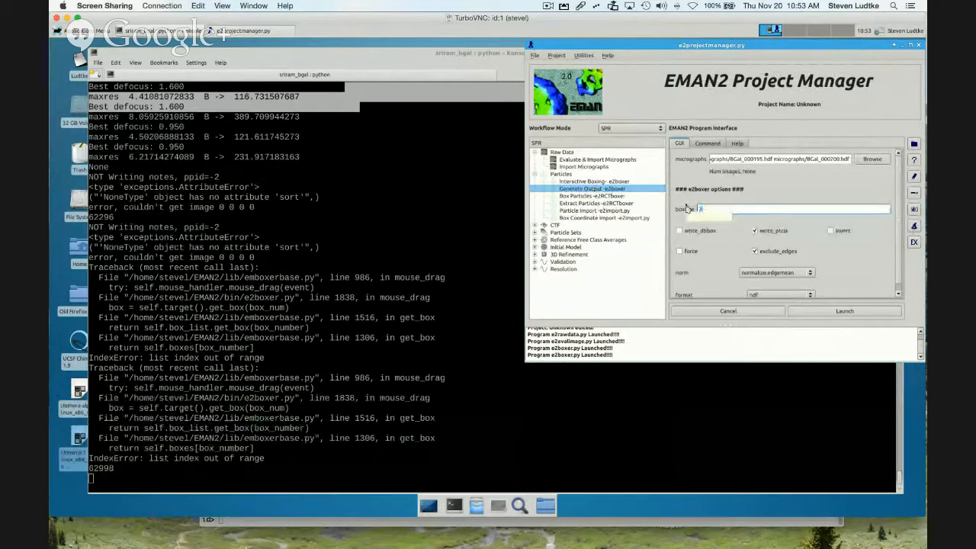
Sort the micrographs by stored boxes and choose the range from BGal_000110 through BGal_000090 as the output input
click(883, 159)
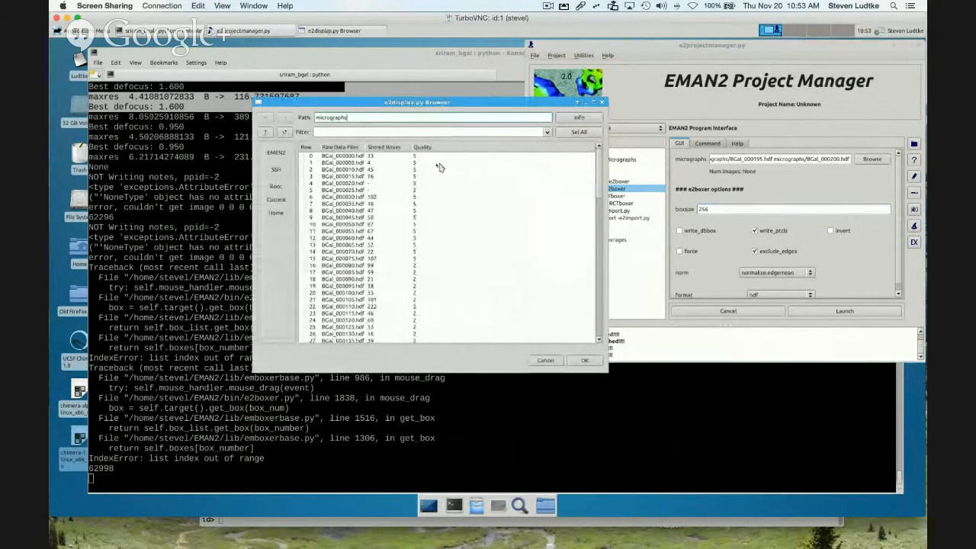
click(374, 147)
click(351, 157)
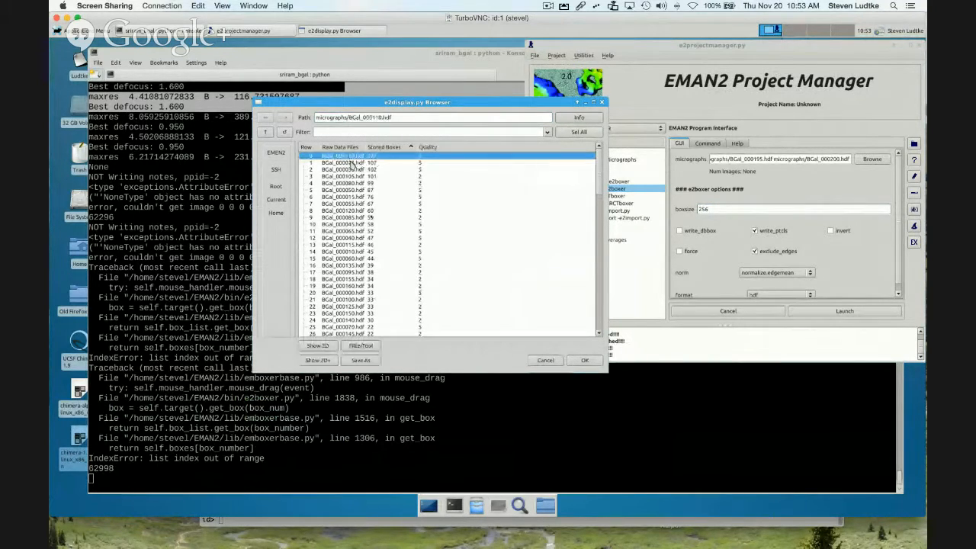
scroll(371, 223, down, 6)
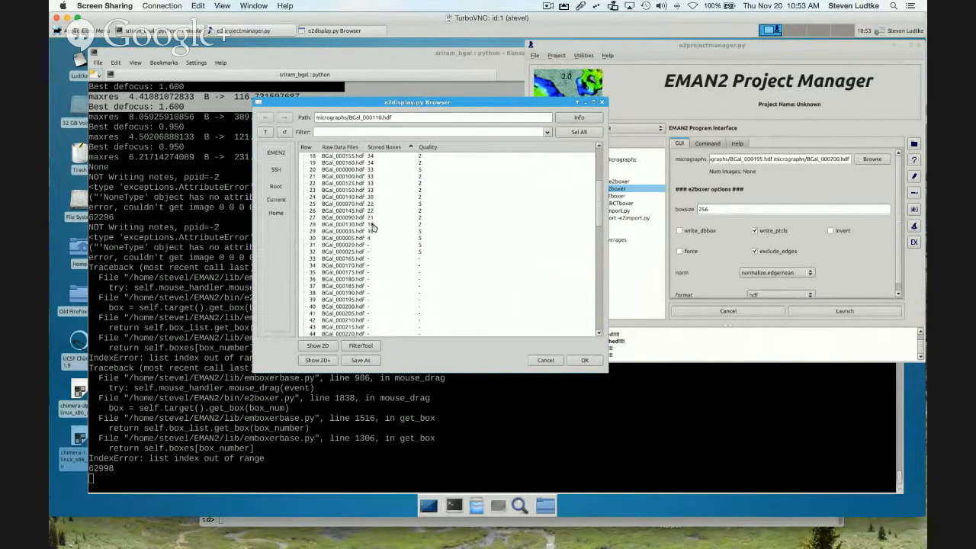
shift+click(373, 218)
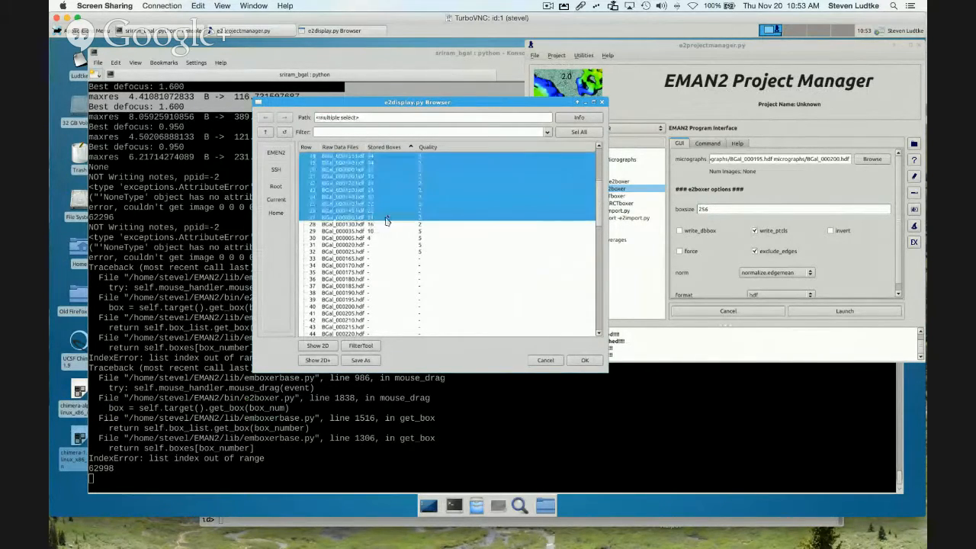
click(584, 361)
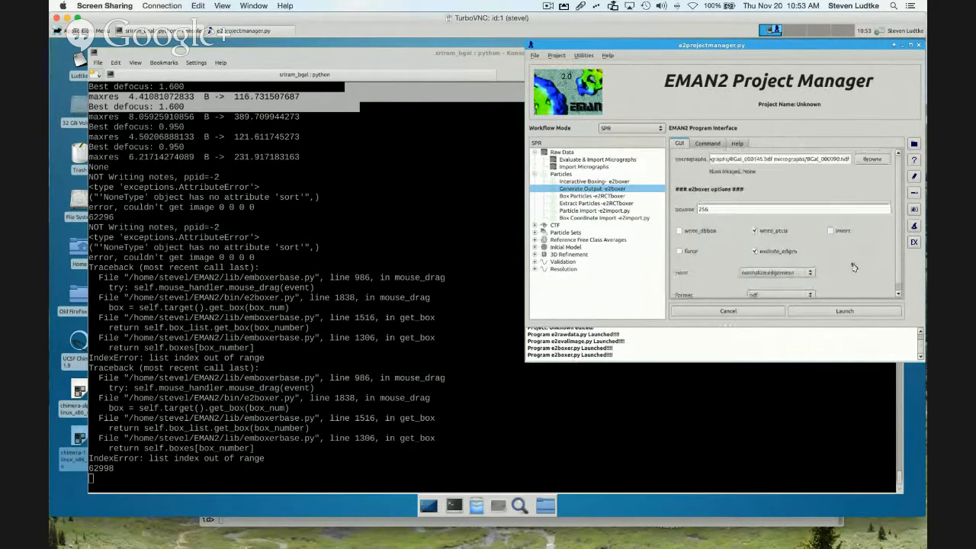
Launch the particle output generation and check the list of running tasks
click(857, 312)
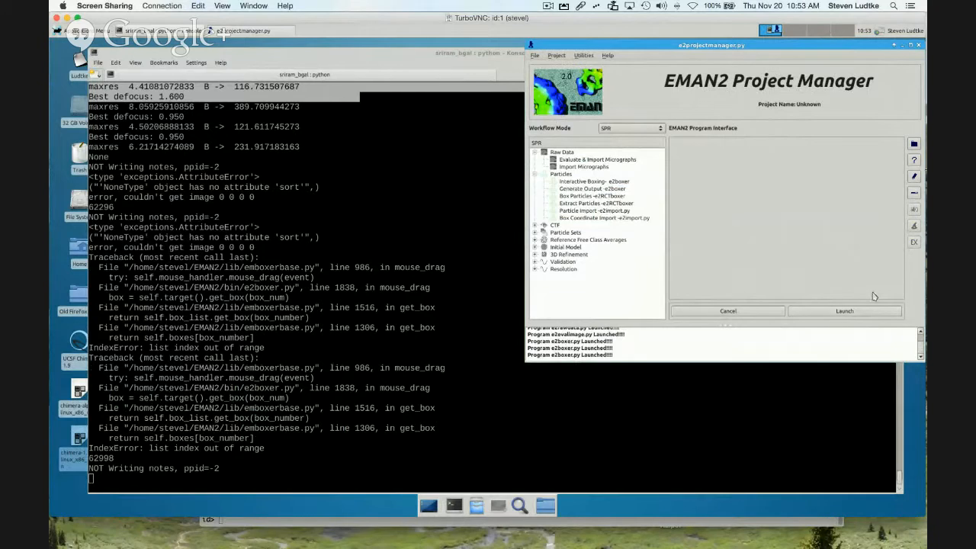
click(915, 197)
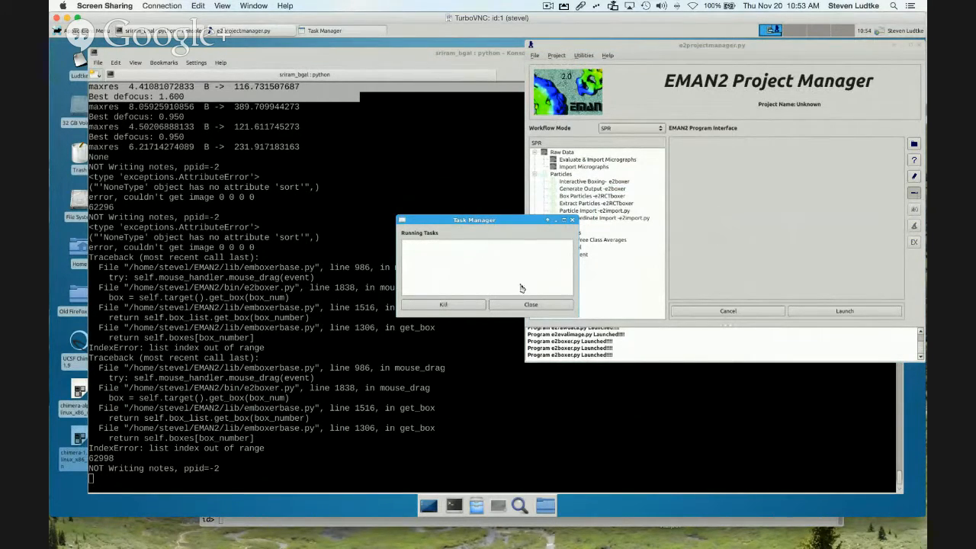
click(530, 305)
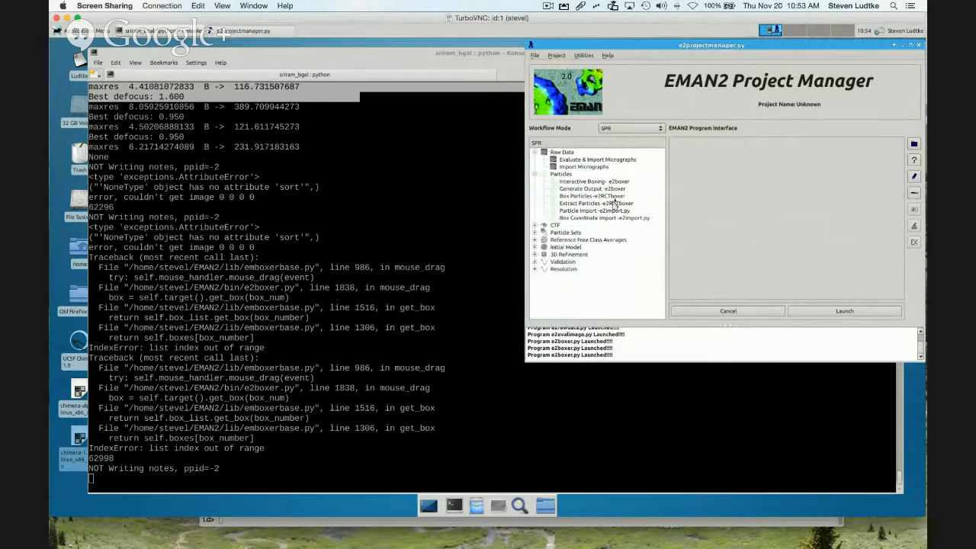
Open the CTF Automated Fitting - e2ctf form and enable allparticles
click(535, 225)
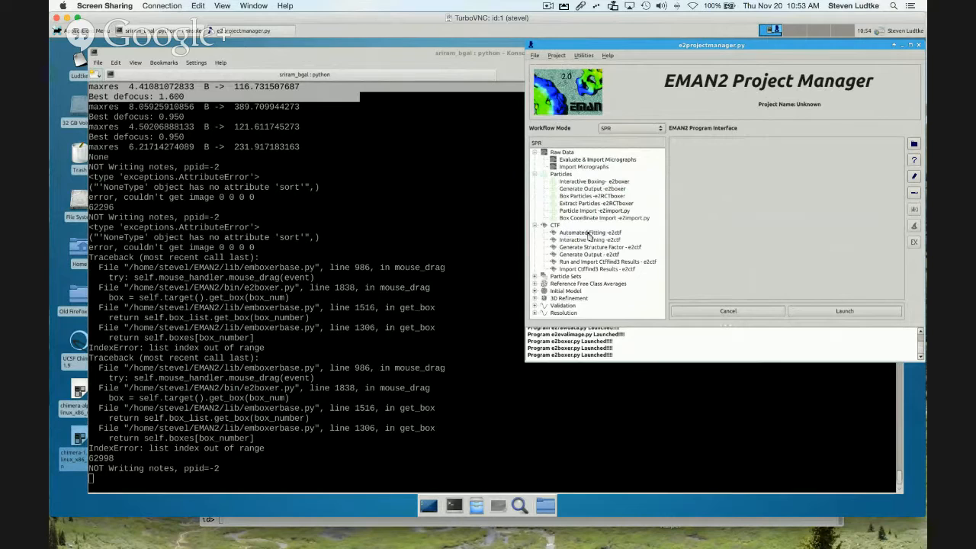
click(588, 232)
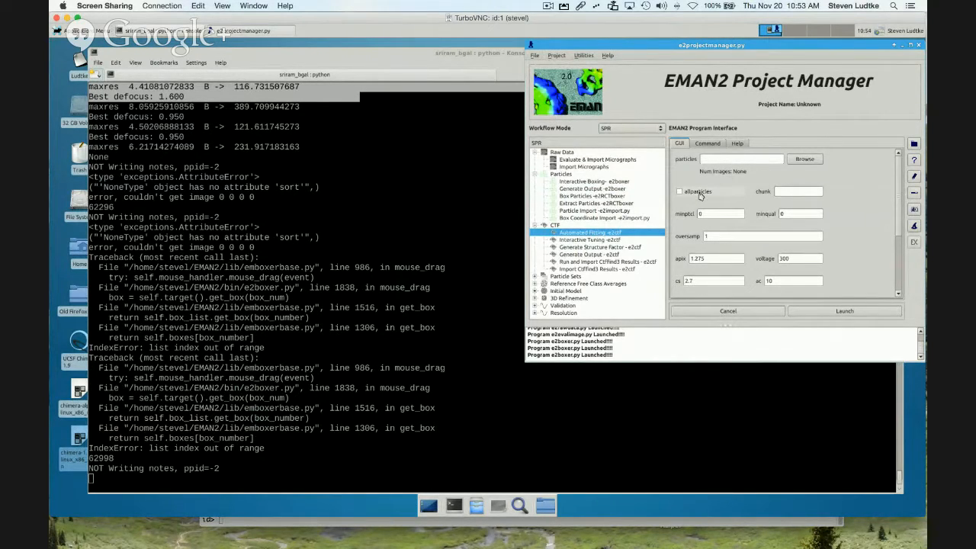
click(699, 194)
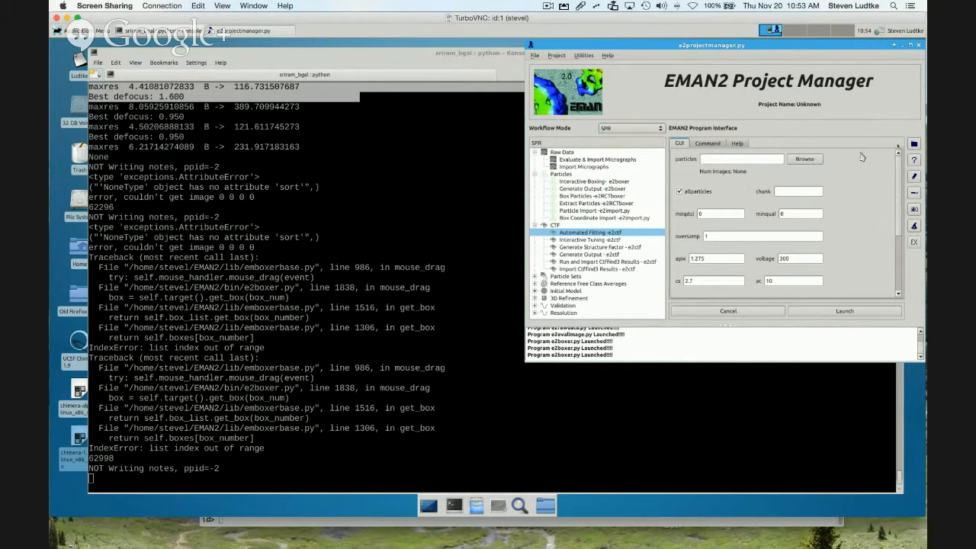
Examine the image stacks in the project's particles folder, checking their dimensions and particle counts, and close the browser
click(914, 144)
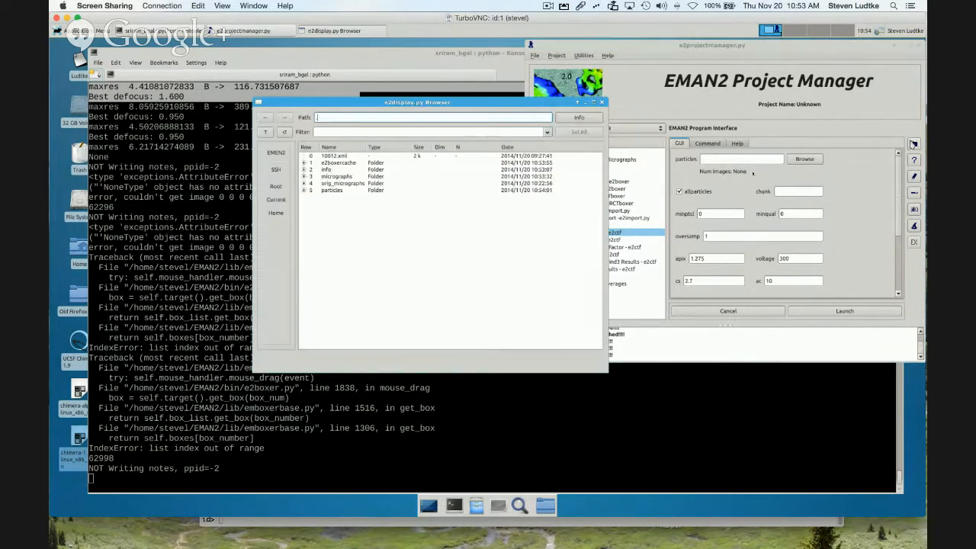
click(304, 190)
scroll(396, 223, down, 2)
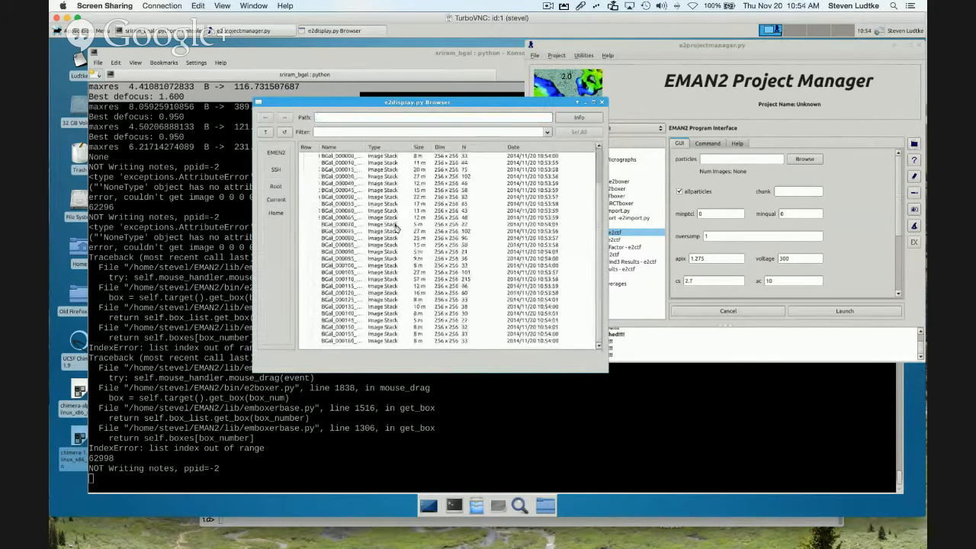
scroll(457, 303, up, 2)
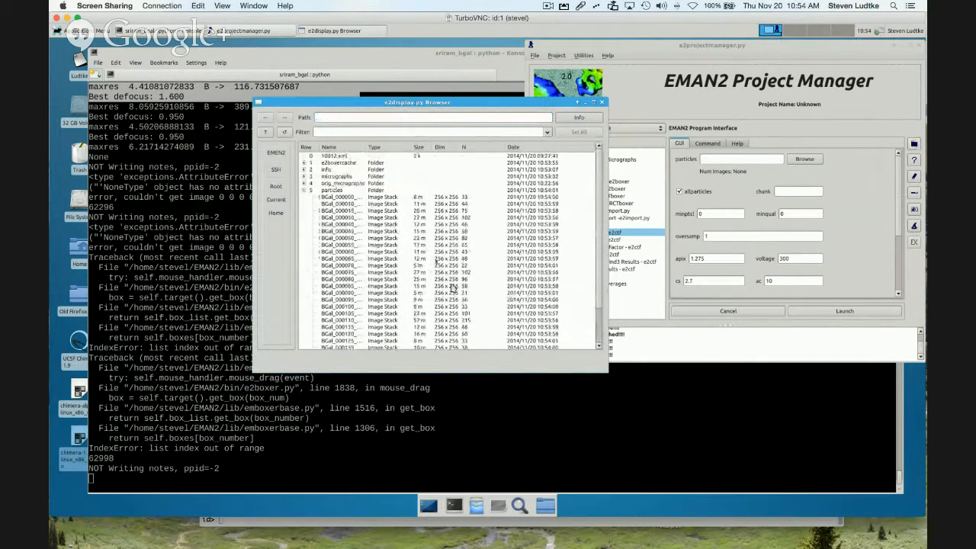
click(601, 101)
Review the Automated Fitting parameters and set oversamp to 2
scroll(730, 251, down, 4)
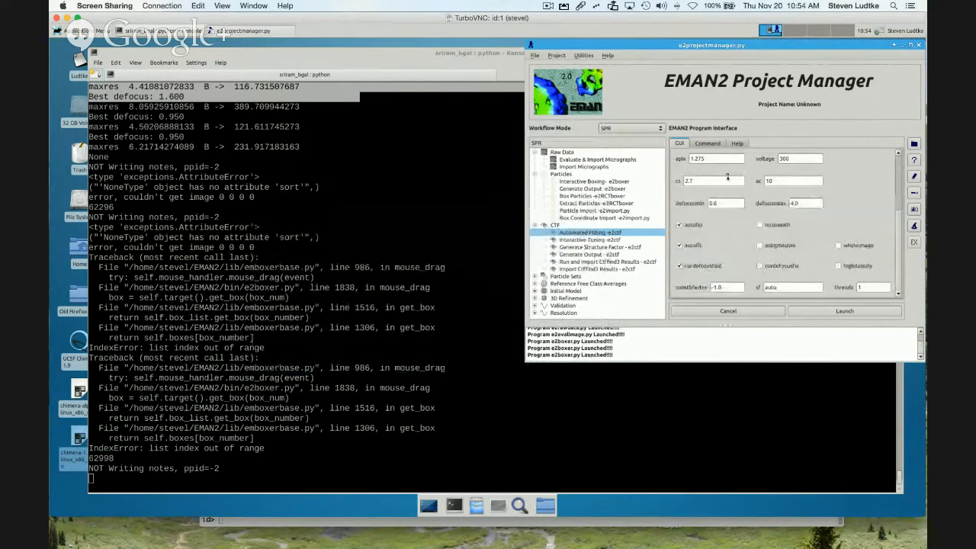
scroll(733, 173, up, 2)
scroll(724, 251, down, 3)
scroll(738, 253, up, 3)
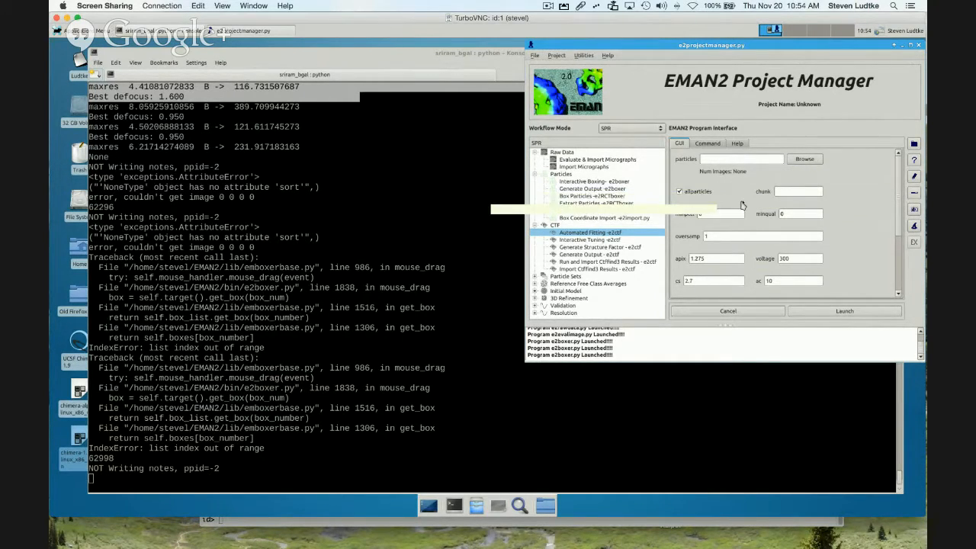
scroll(749, 218, down, 2)
scroll(750, 219, up, 1)
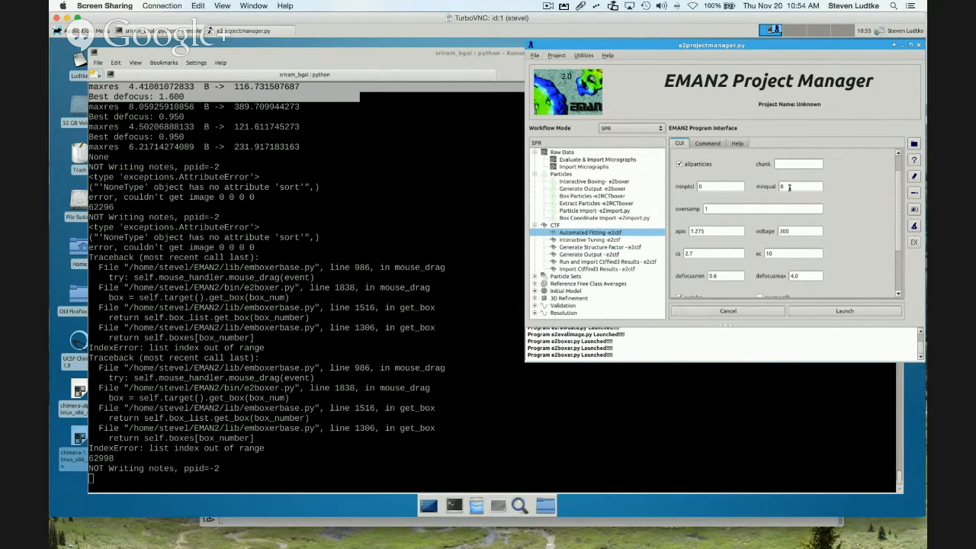
click(707, 208)
double_click(708, 208)
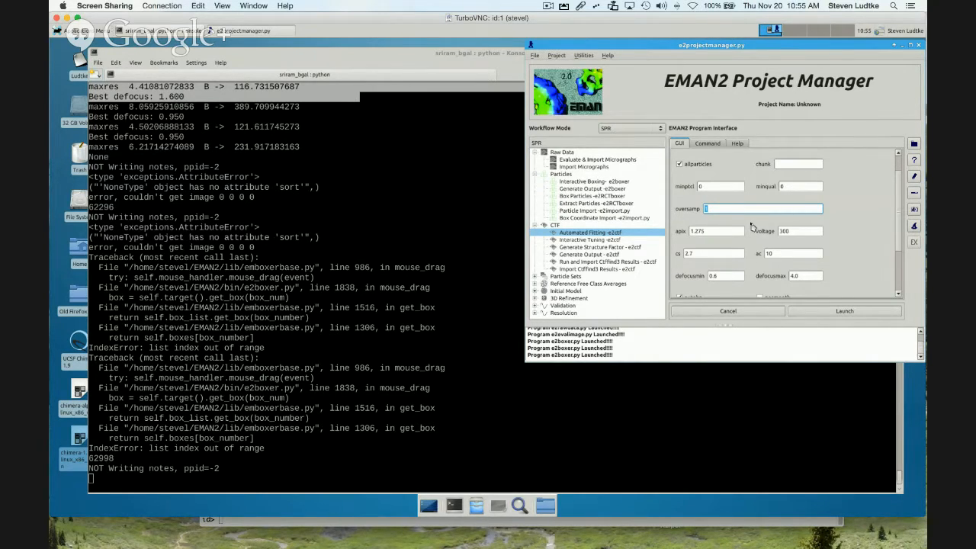
text(2)
Adjust the thread count at the end of the Automated Fitting parameters, launch the CTF fitting, and check the running tasks
scroll(898, 233, down, 1)
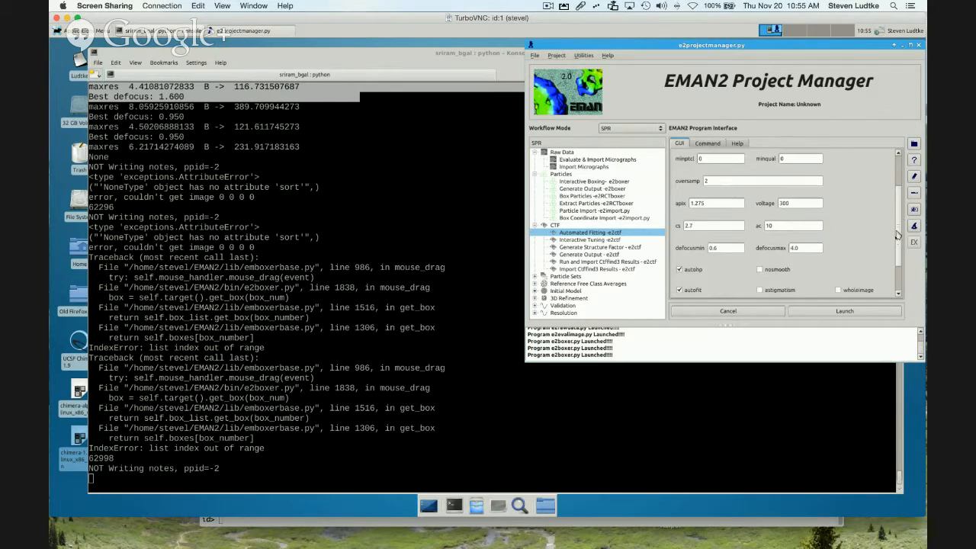
scroll(898, 235, down, 1)
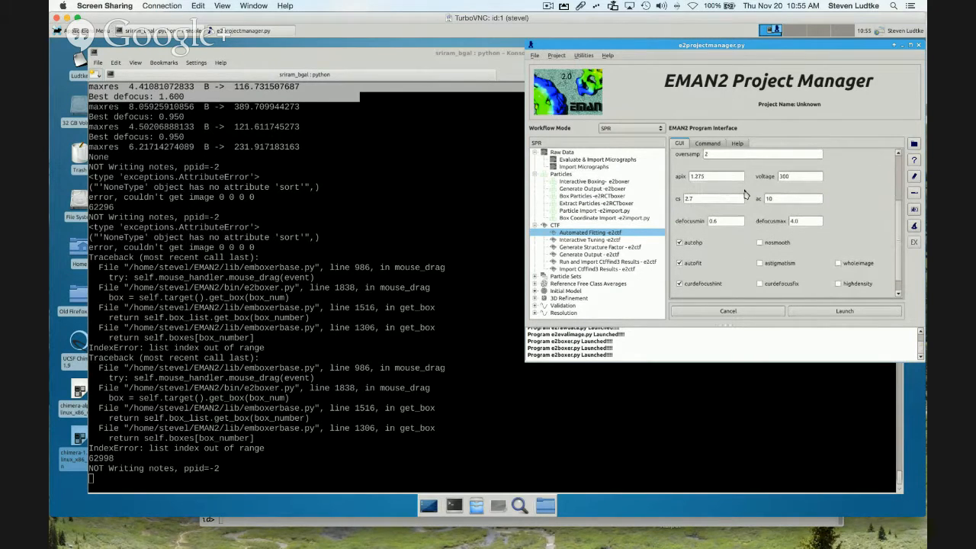
scroll(899, 235, down, 1)
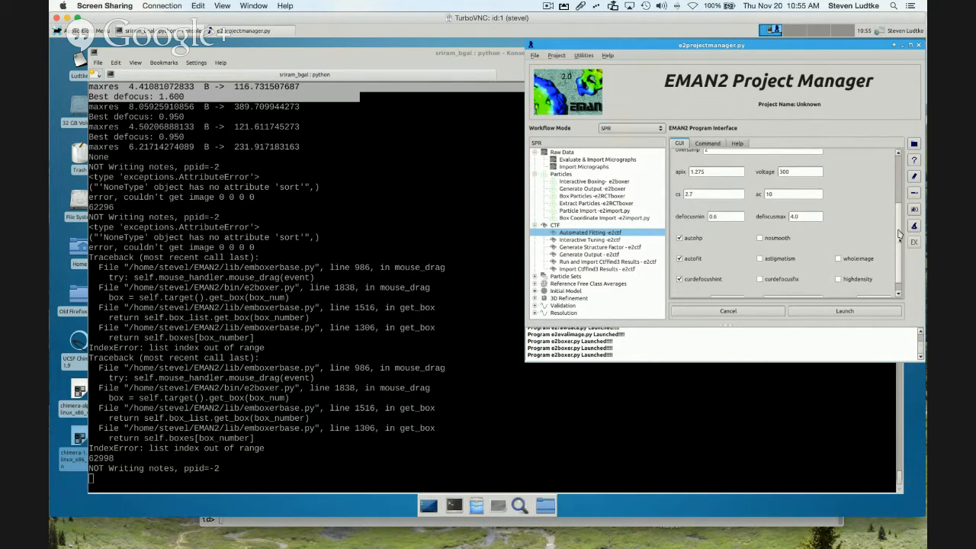
scroll(898, 236, down, 1)
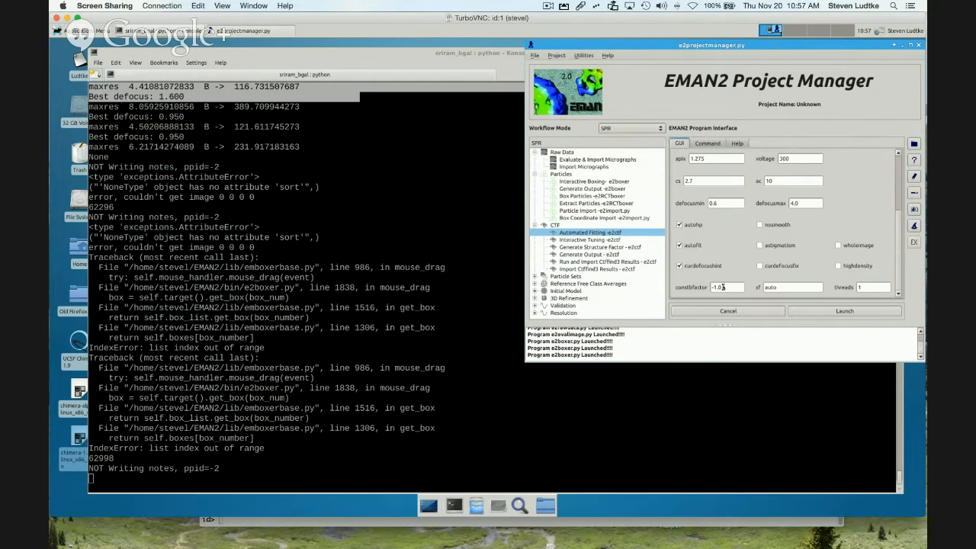
double_click(866, 285)
click(865, 312)
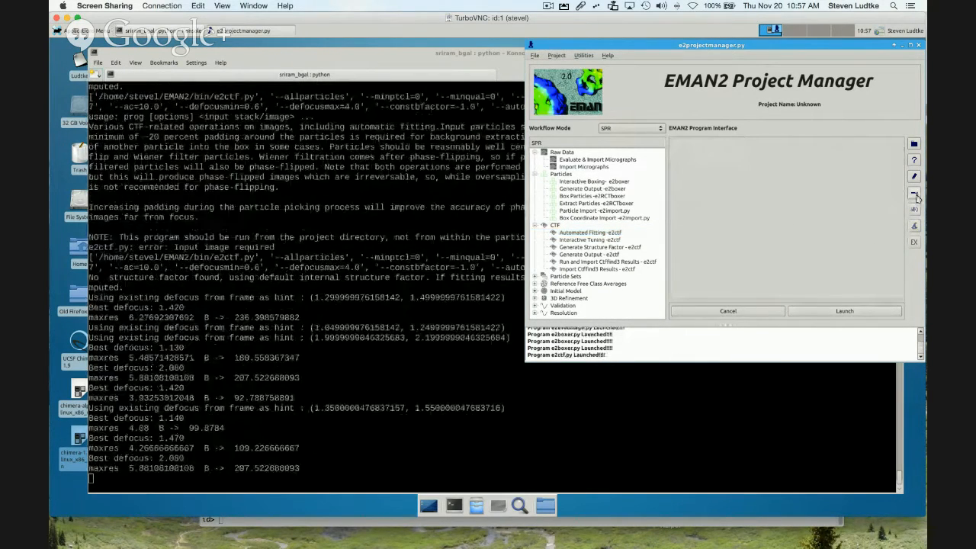
click(914, 194)
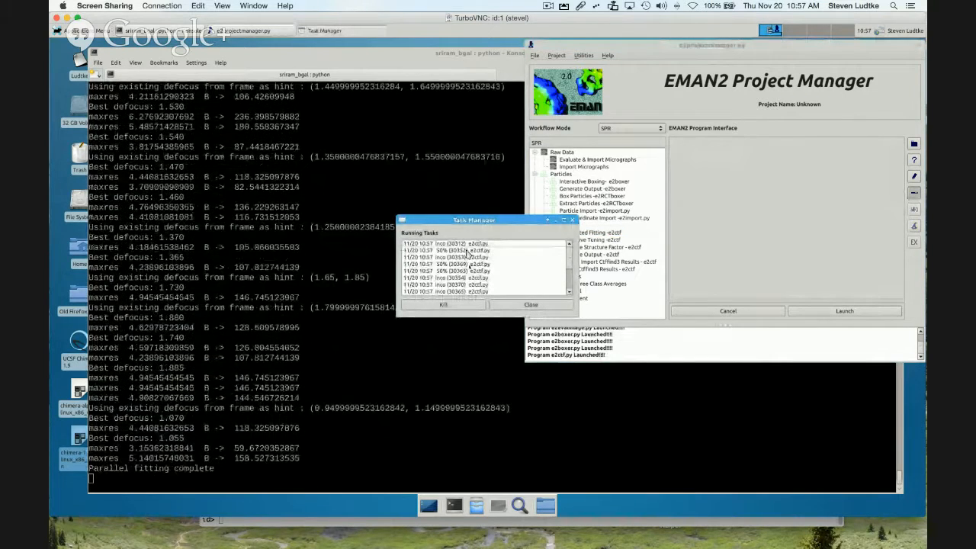
click(520, 305)
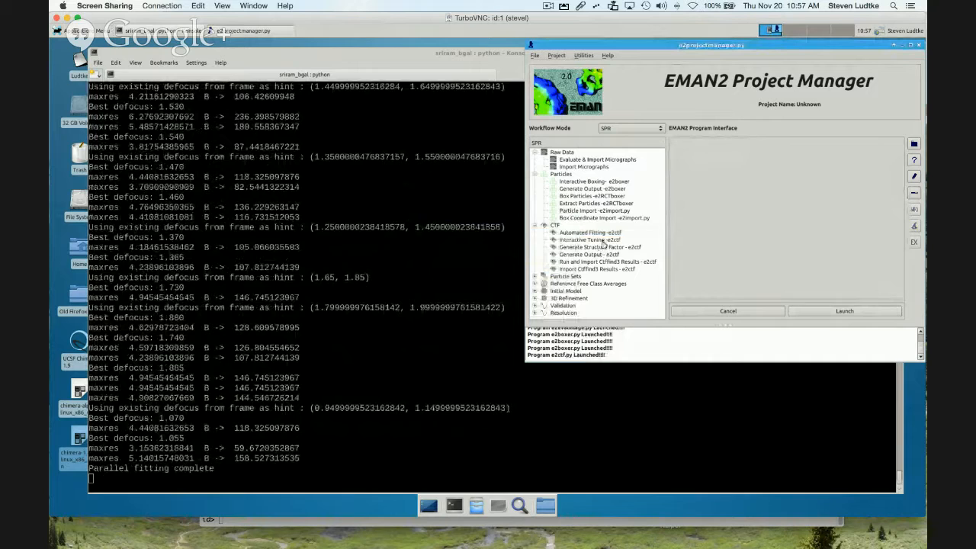
Open the Interactive Tuning - e2ctf form and examine the particle stacks' defocus, B factor, SNR and quality values in its browser
click(604, 240)
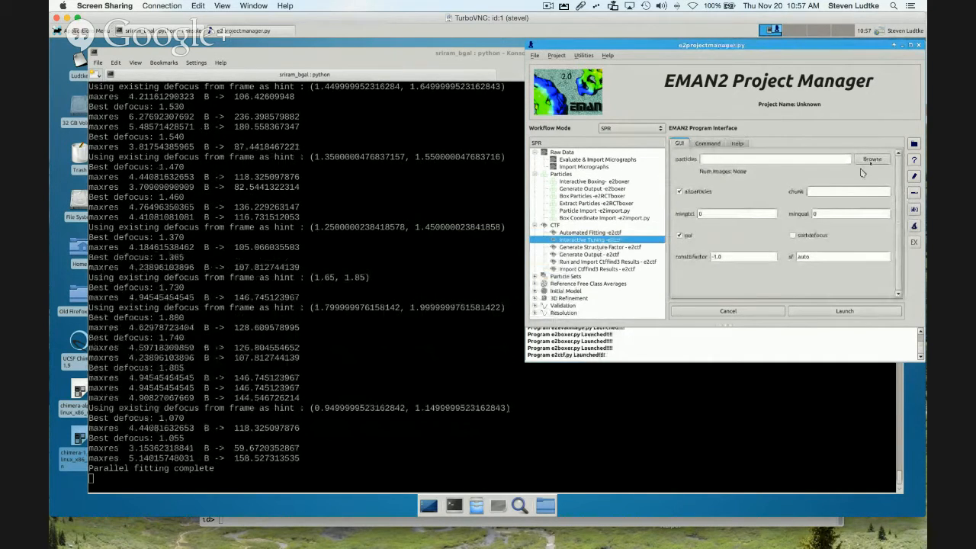
click(872, 159)
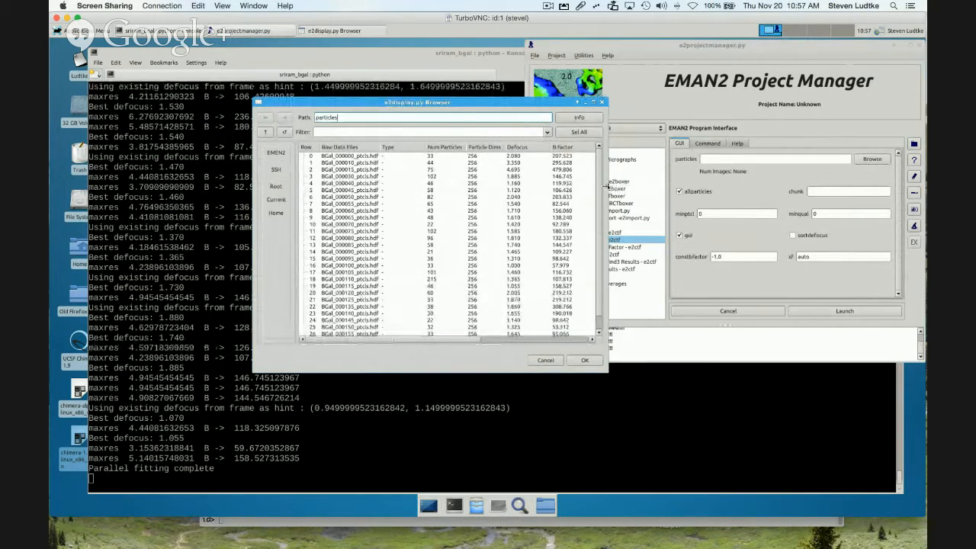
drag(609, 189, 783, 191)
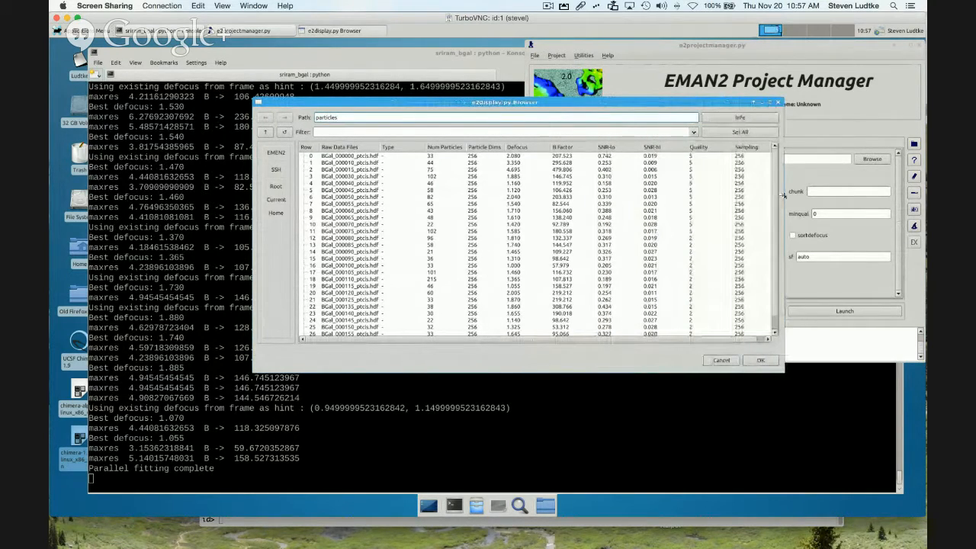
click(778, 103)
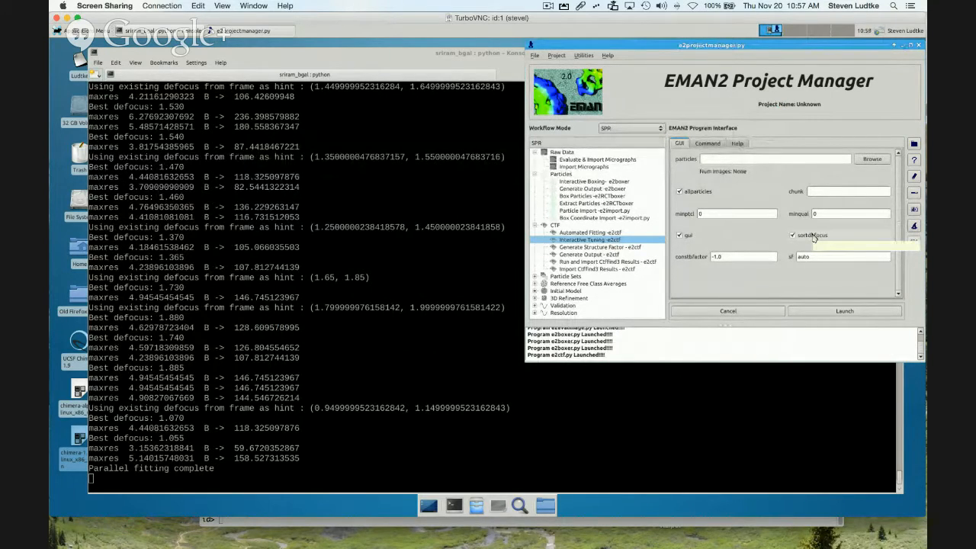
Launch interactive CTF tuning with sortdefocus enabled, spread out the CTF, particle image, 2D FFT and plot windows, and enlarge the plot
click(823, 312)
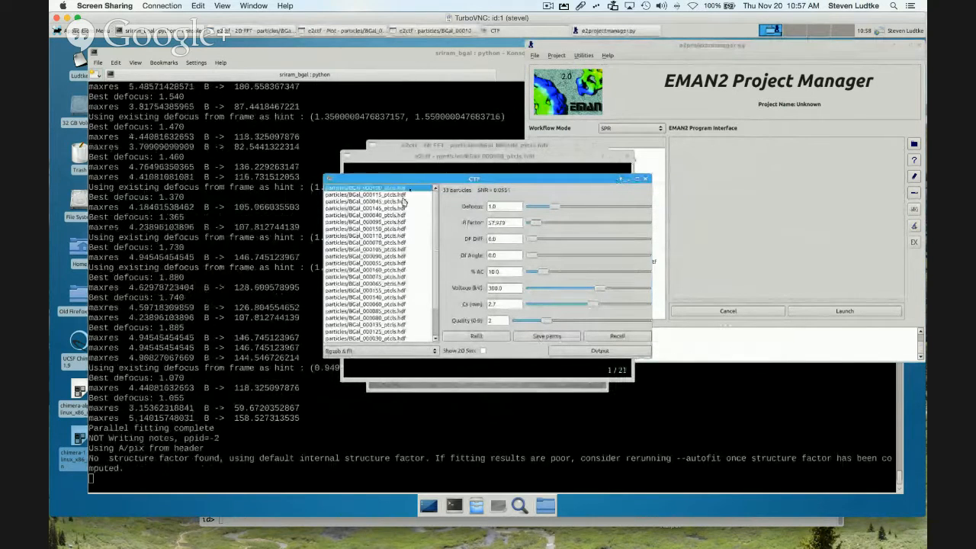
drag(410, 181, 577, 52)
drag(420, 155, 694, 237)
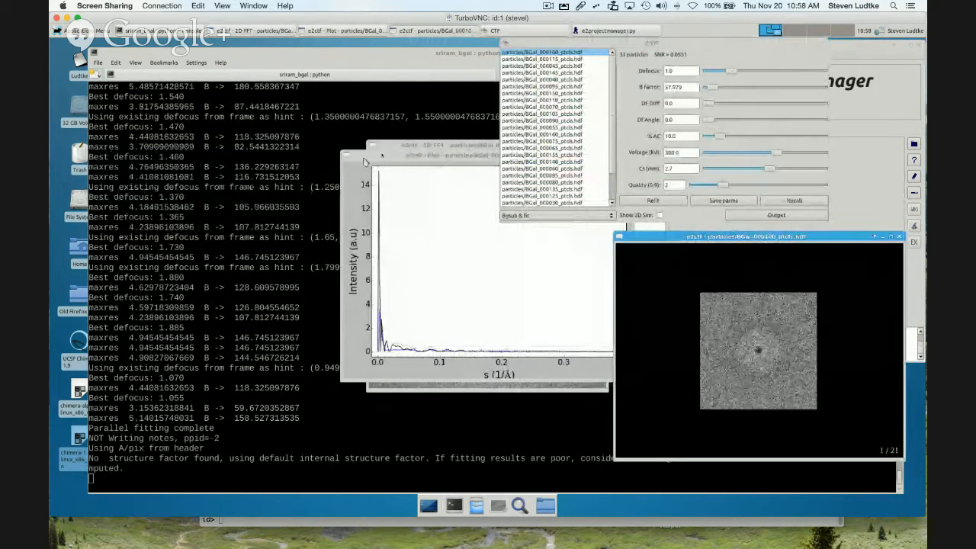
drag(416, 149, 395, 239)
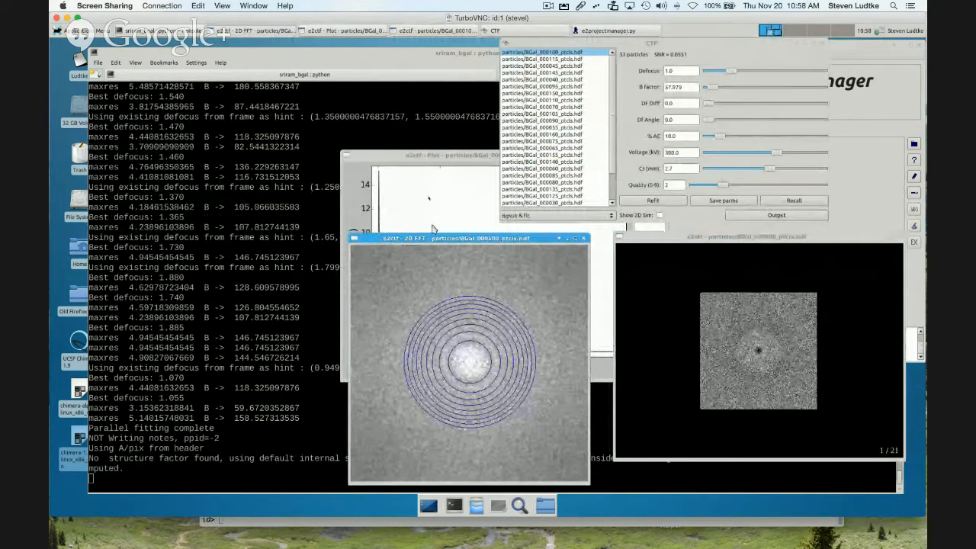
drag(421, 156, 130, 42)
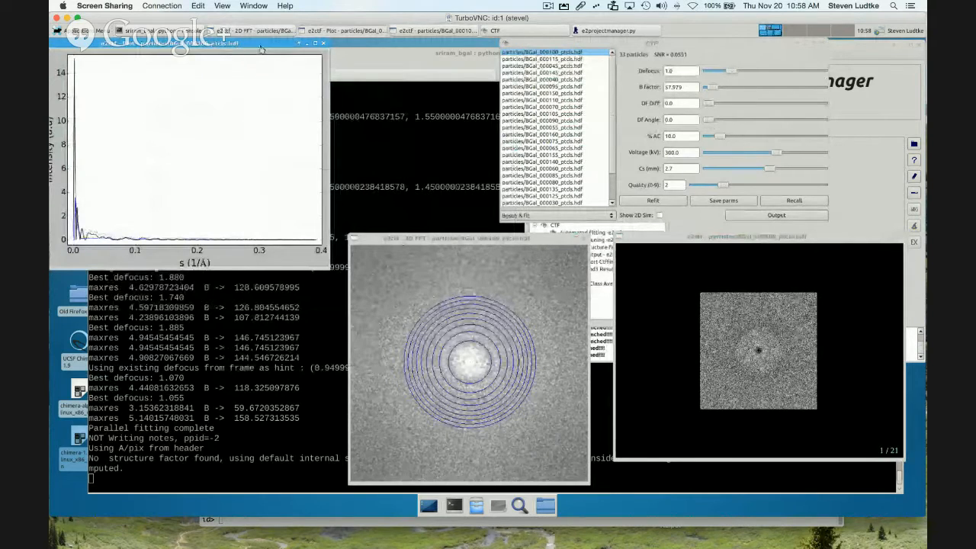
drag(276, 44, 281, 44)
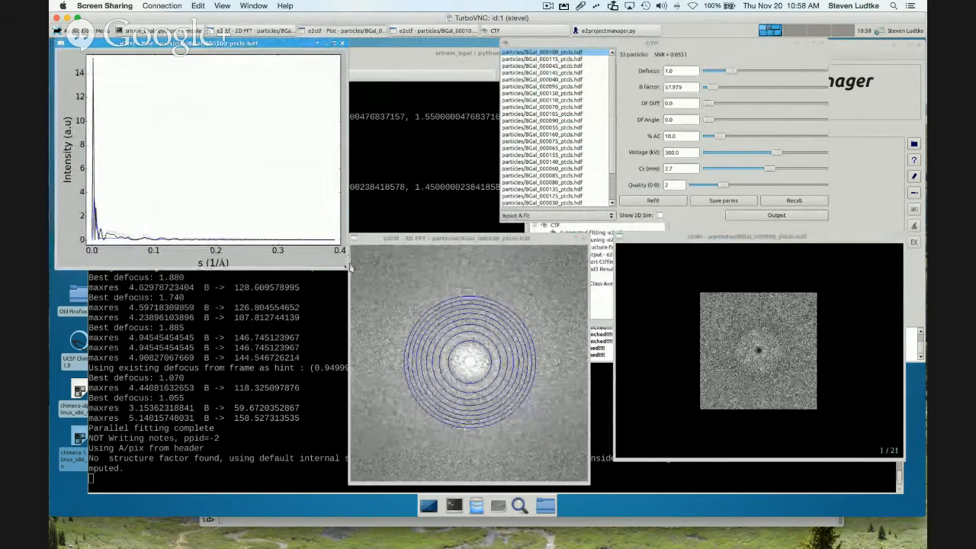
drag(341, 271, 494, 379)
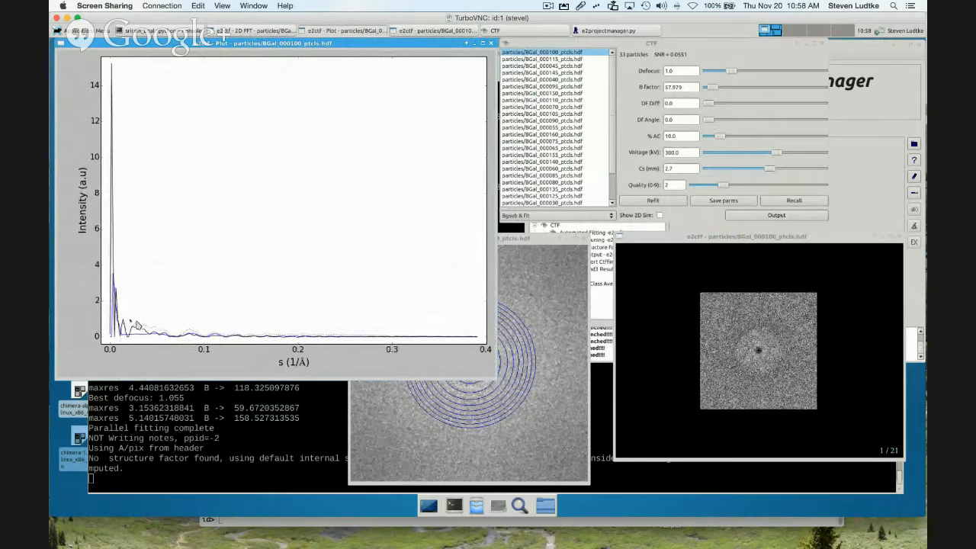
Zoom the plot to the CTF oscillations and compare the fitted curves of the stacks from BGal_000100 to BGal_000110
drag(129, 322, 379, 343)
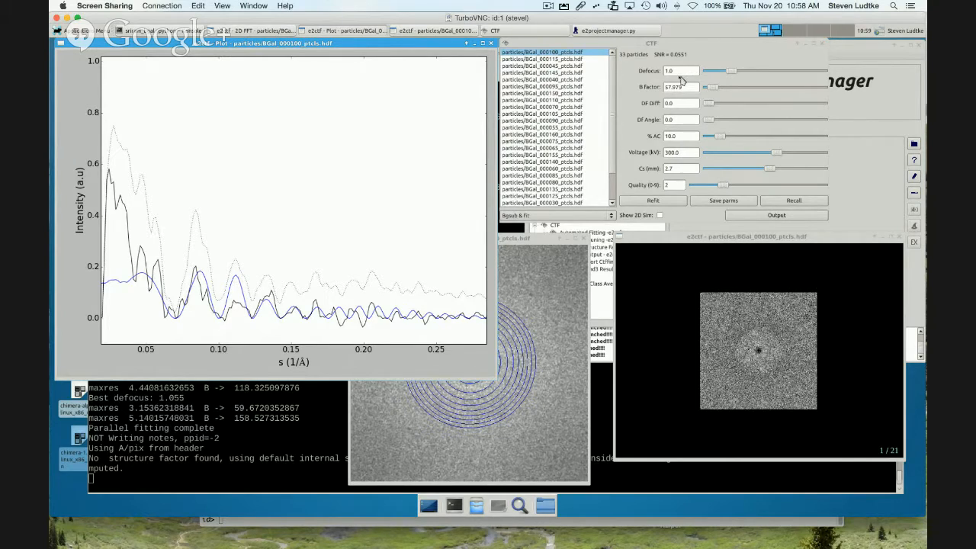
click(584, 54)
key(Down)
key(Down)
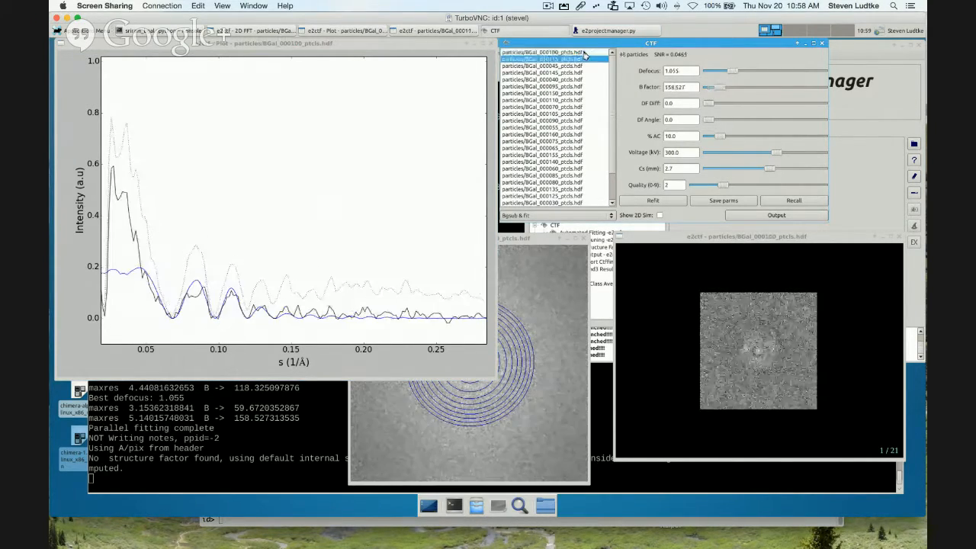
key(Down)
key(Down)
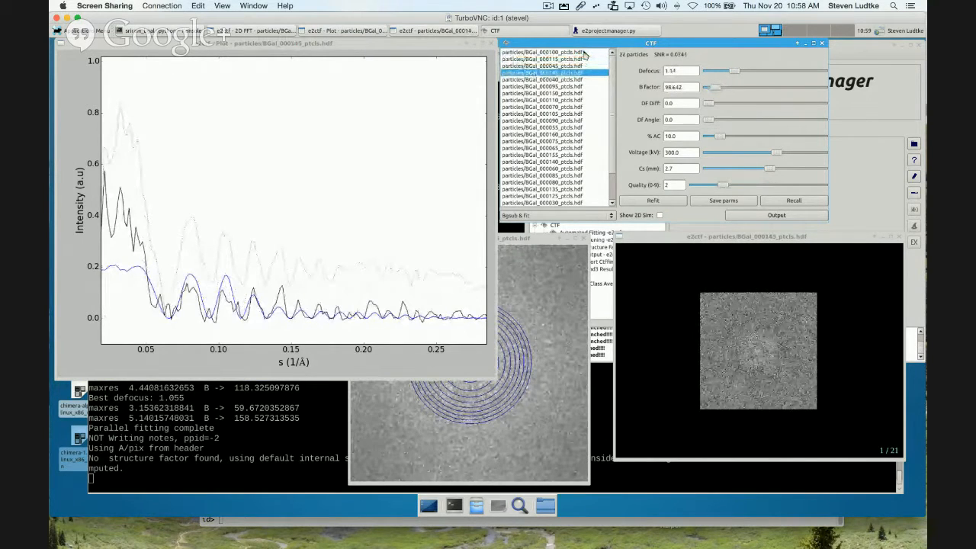
key(Down)
key(Down)
key(Down)
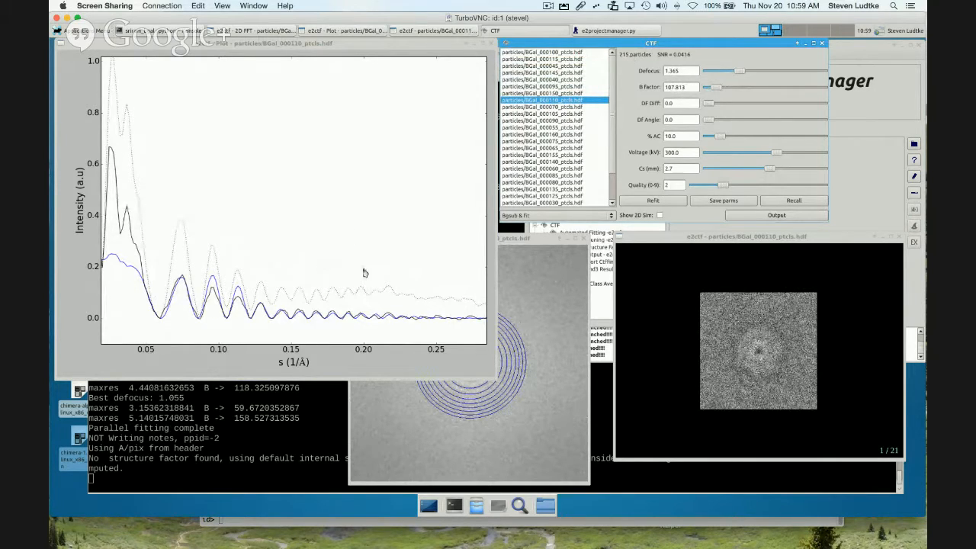
Go through all images of the BGal_000110_ptcls.hdf display up to the last one and return to the first
click(695, 418)
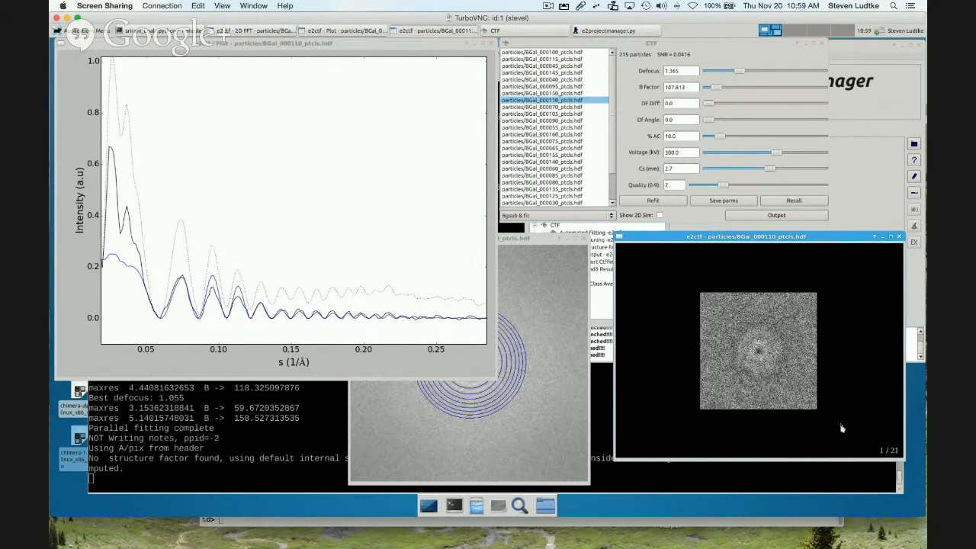
key(Up)
key(Up)
key(Up)
key(Up)
key(Up)
key(Up)
key(Up)
key(Up)
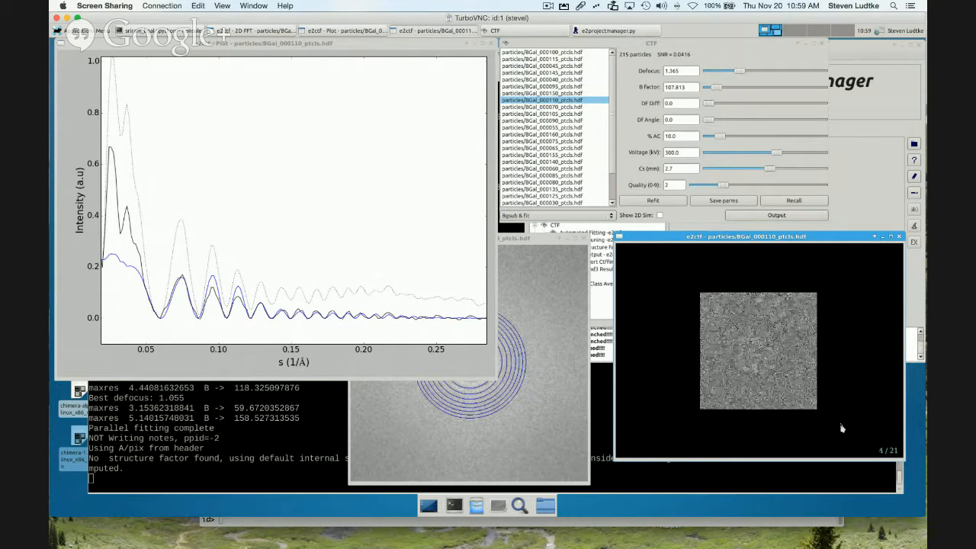
key(Up)
key(Up)
key(Up)
key(Up)
key(Up)
key(Up)
key(Up)
key(Up)
key(Up)
key(Up)
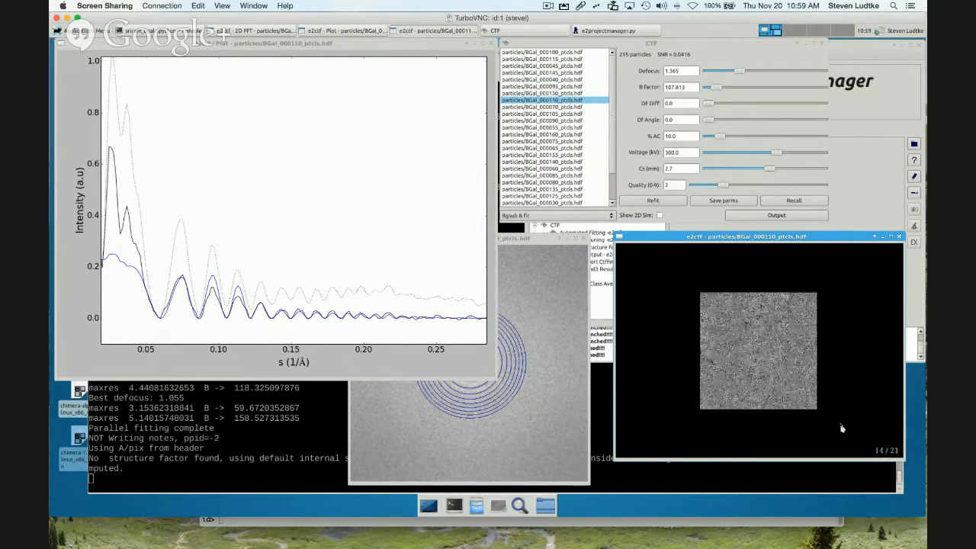
key(Up)
key(Up)
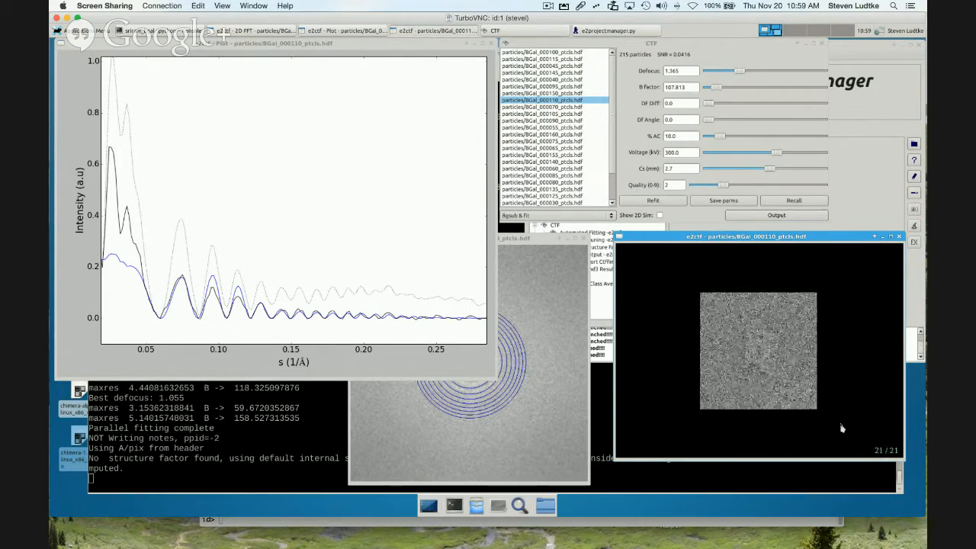
key(Down)
key(Down)
key(Down)
key(Down)
key(Down)
key(Down)
key(Down)
key(Down)
key(Down)
key(Down)
key(Down)
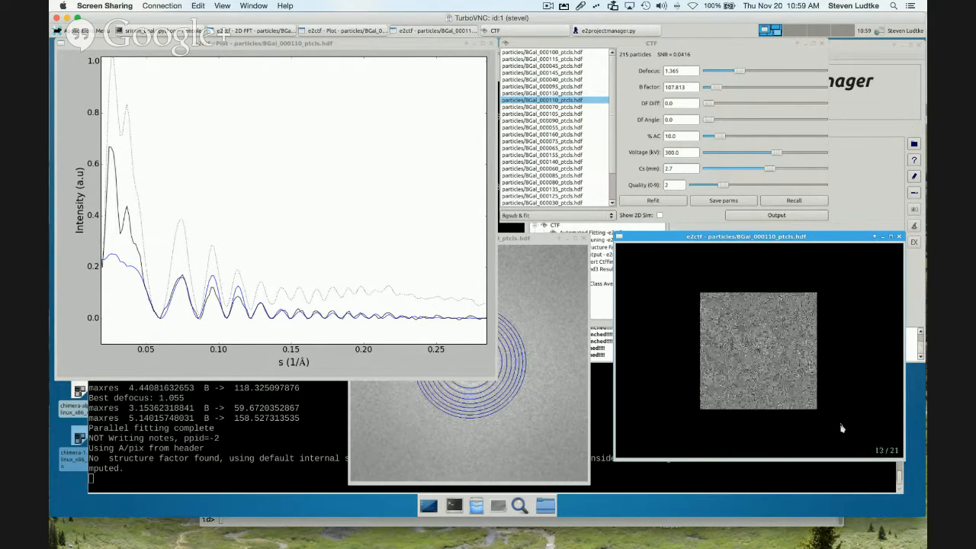
key(Down)
key(Down)
key(Down)
key(Down)
key(Down)
key(Down)
key(Down)
key(Down)
key(Down)
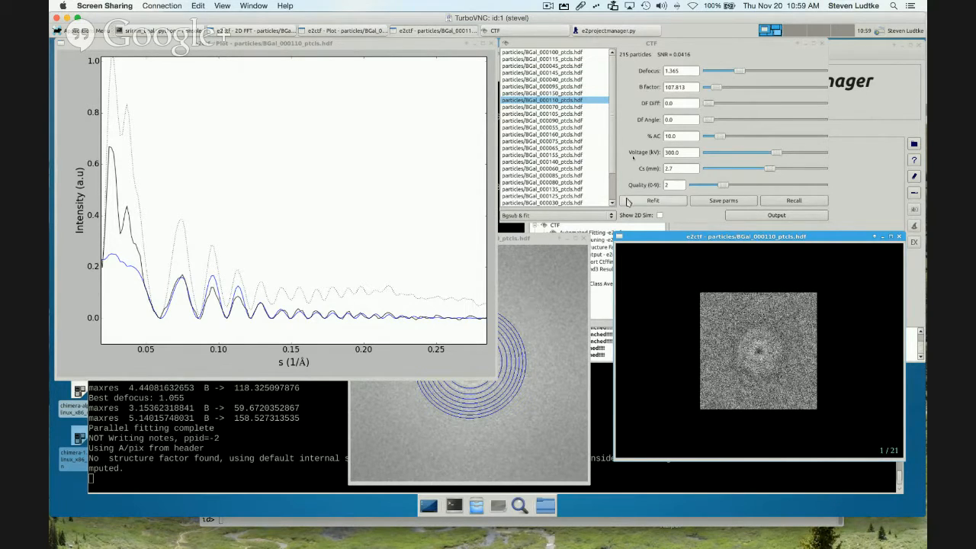
Examine the CTF fits of the stacks from BGal_000110 through BGal_000120, reset the plot zoom, and close the interactive tuning windows
click(587, 102)
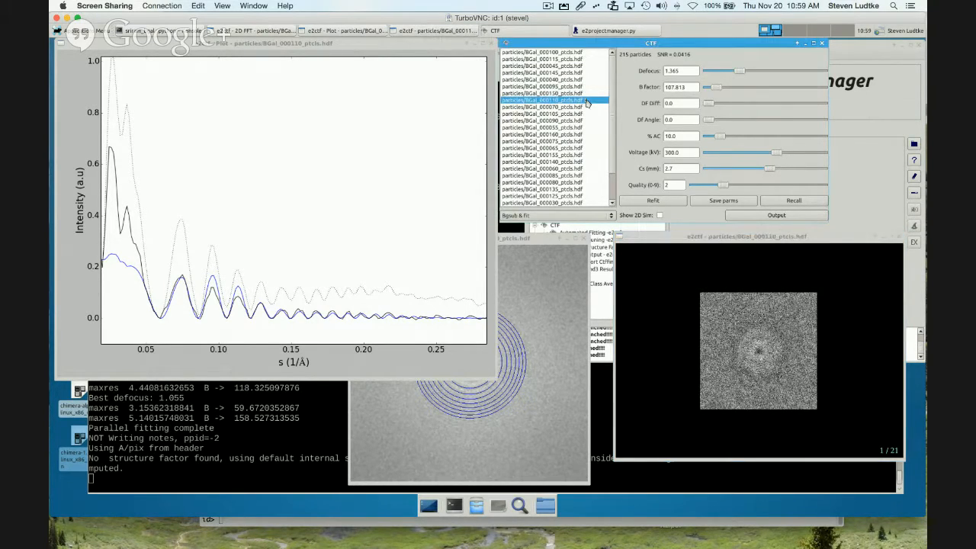
key(Down)
key(Down)
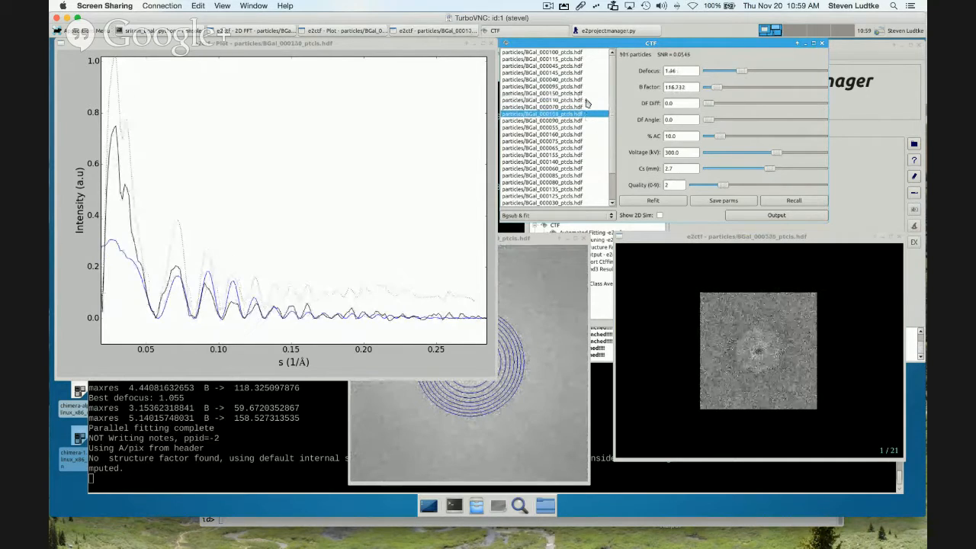
key(Down)
key(Down)
key(Down)
key(Down)
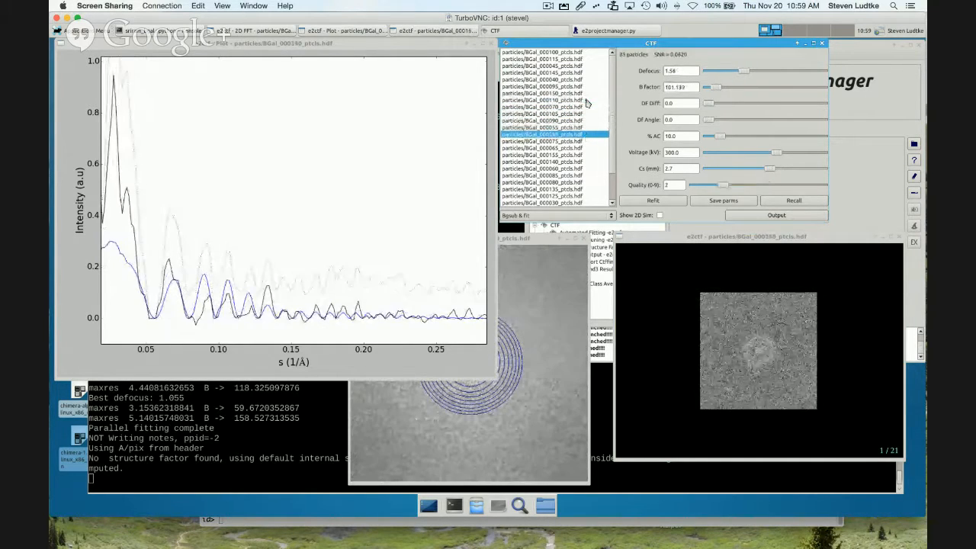
key(Down)
key(Down)
key(Down)
key(Down)
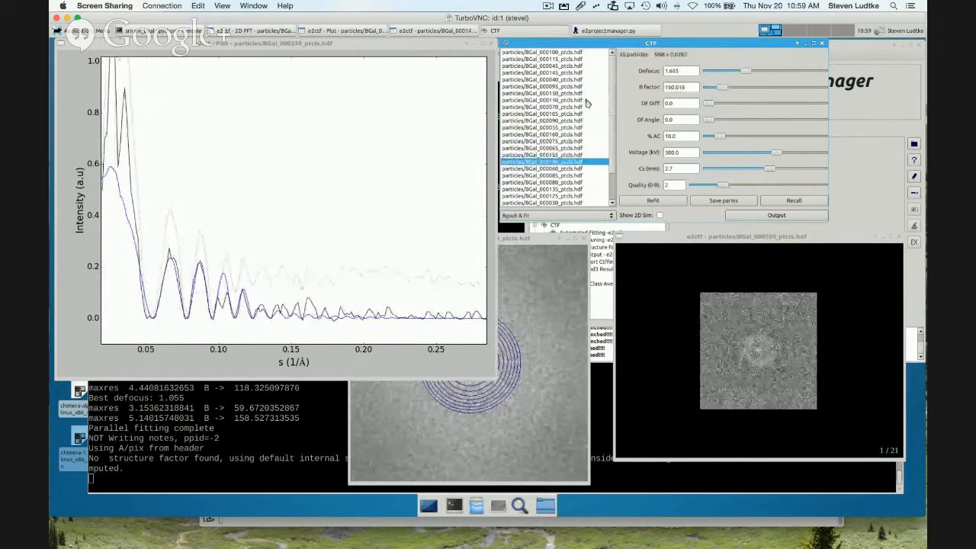
key(Down)
key(Down)
key(Down)
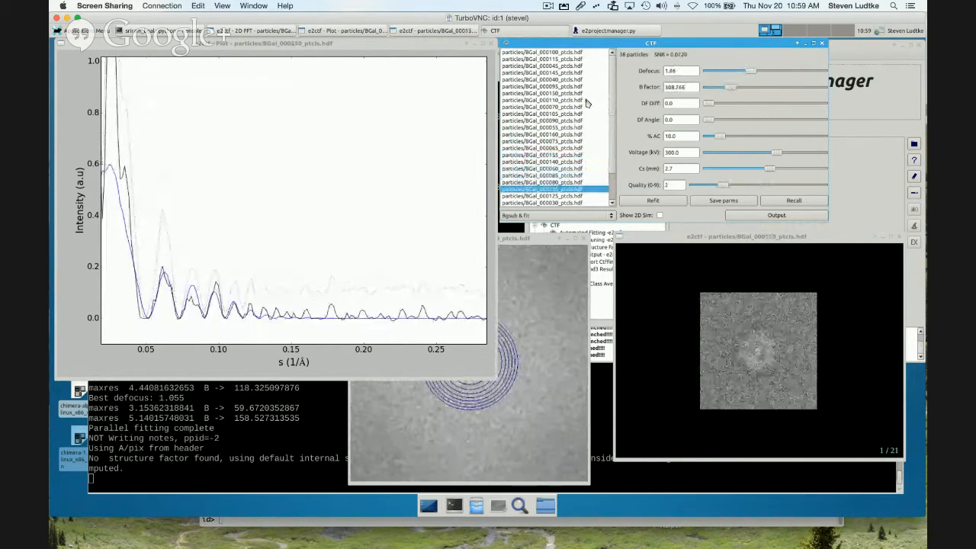
key(Down)
key(Down)
key(Down)
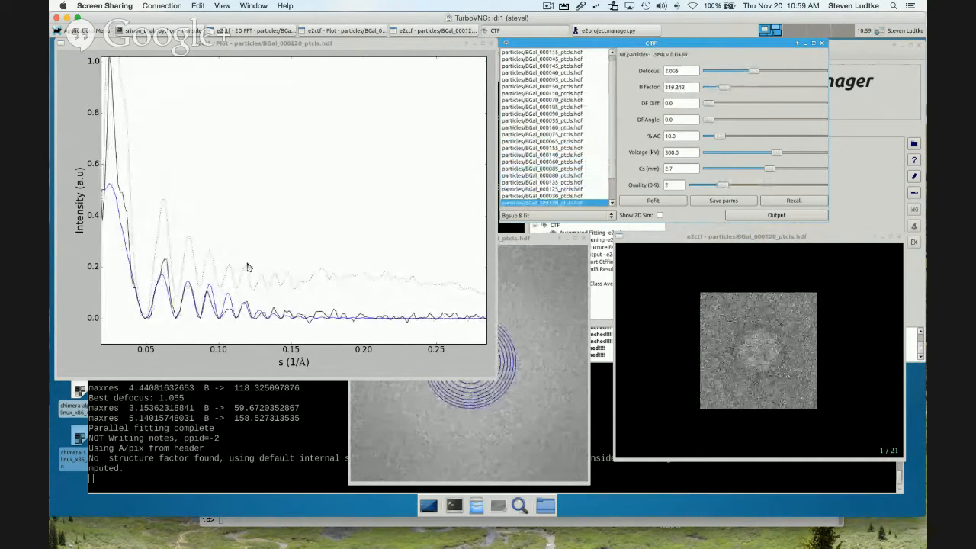
right_click(248, 263)
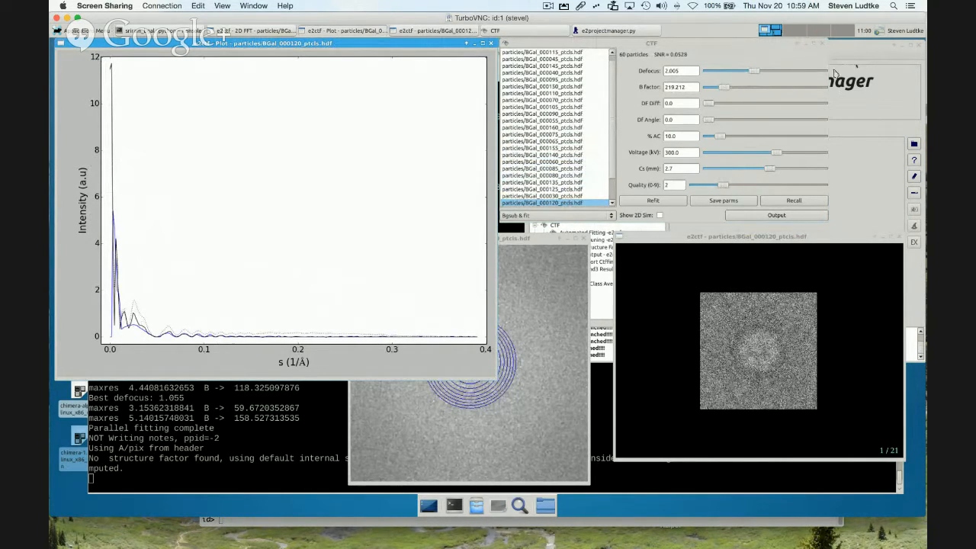
click(821, 44)
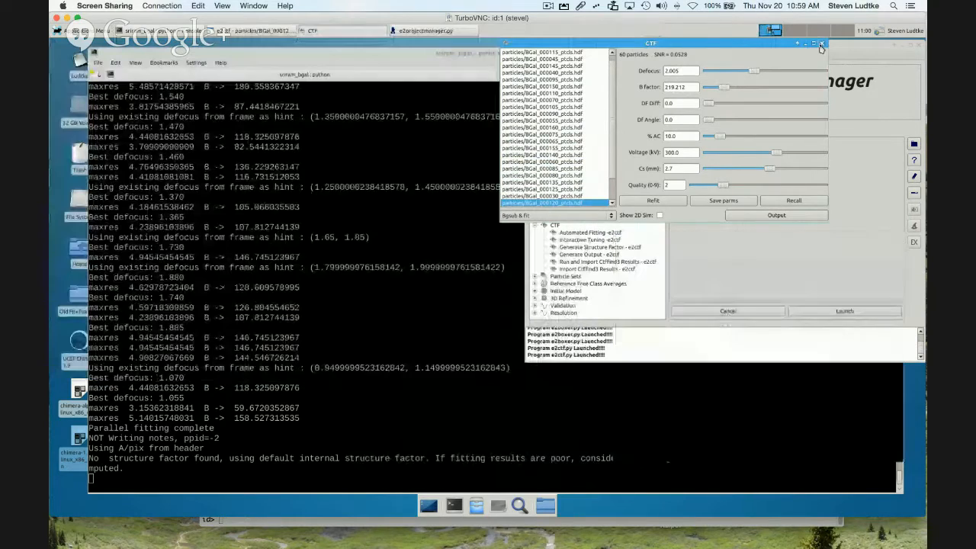
Close the remaining CTF tuning window and launch structure factor generation for all particles with computesf enabled
click(821, 44)
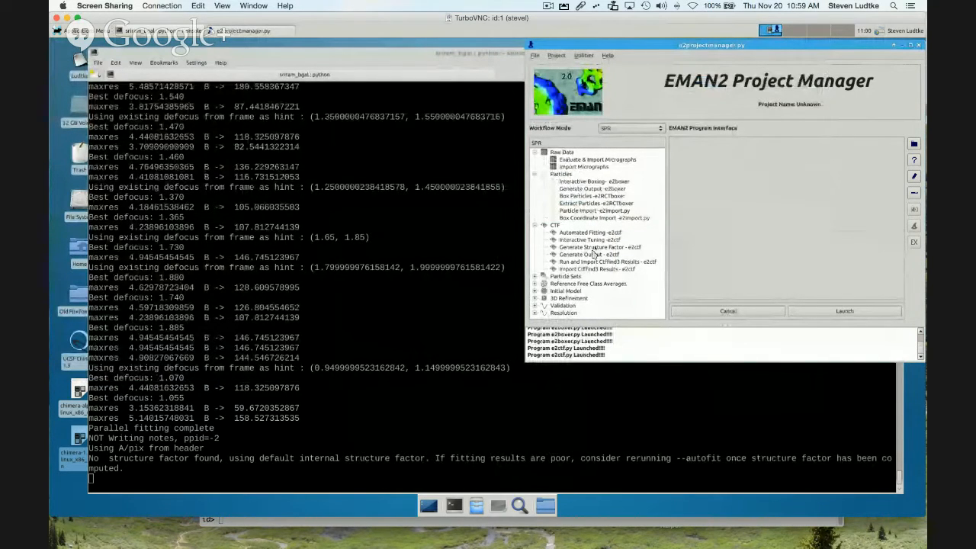
click(598, 248)
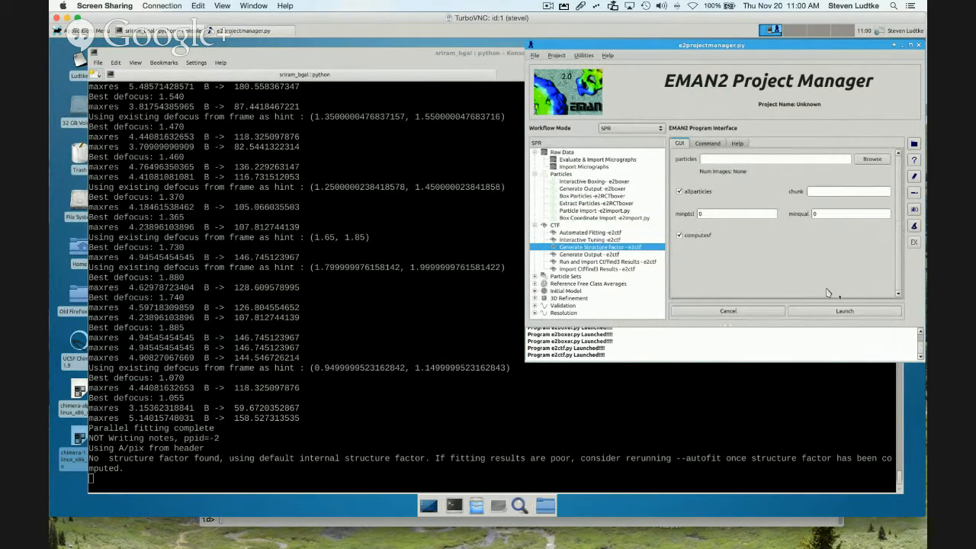
click(843, 313)
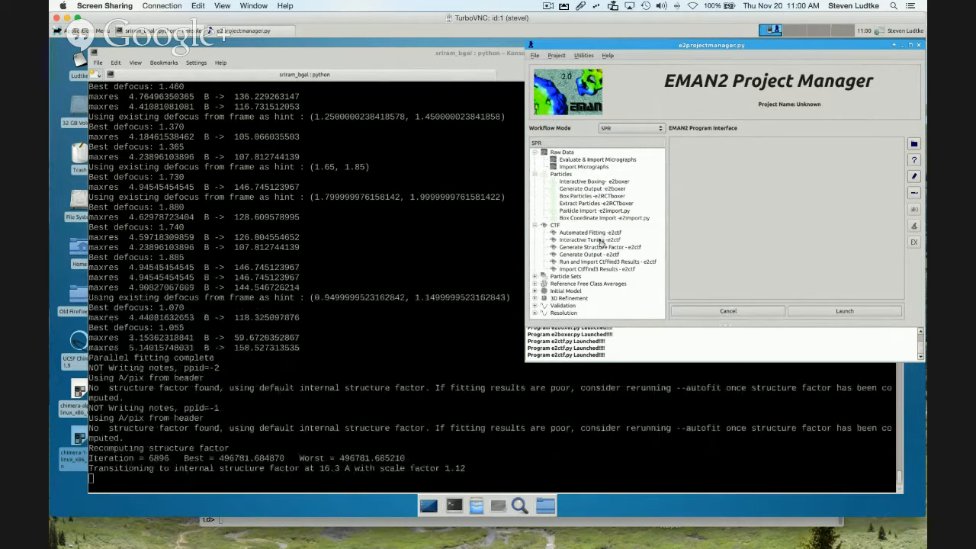
Launch interactive CTF tuning for all particles with sortdefocus enabled and sf set to auto, and zoom the plot to the CTF oscillations
click(603, 240)
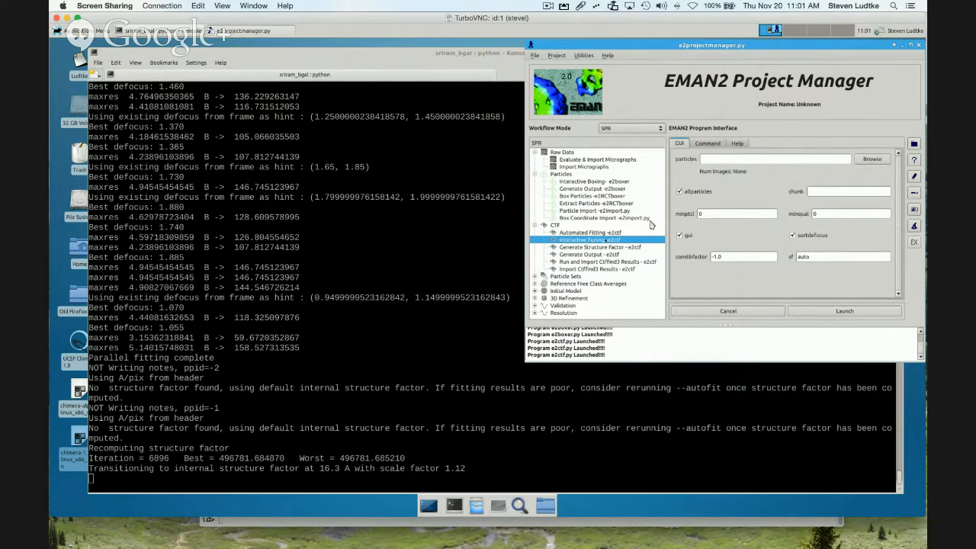
click(843, 311)
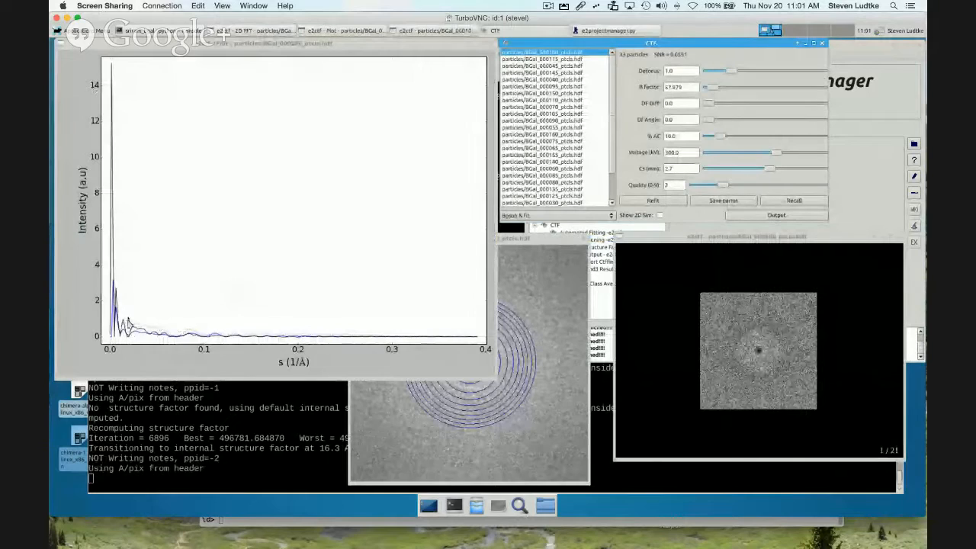
drag(122, 315, 379, 343)
Compare the CTF fits of the stacks from BGal_000100 to BGal_000110 and set the B factor of BGal_000110 to 102.759
click(574, 59)
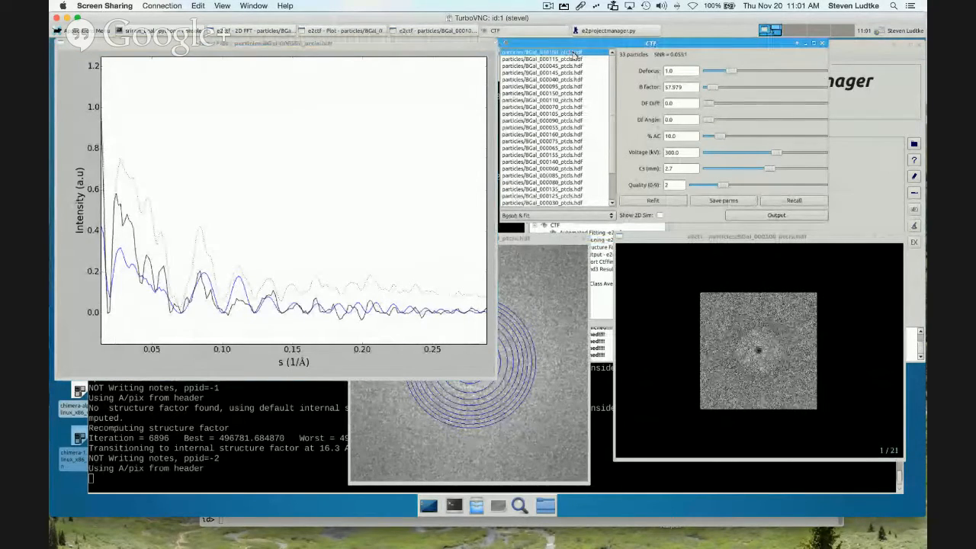
key(Down)
key(Down)
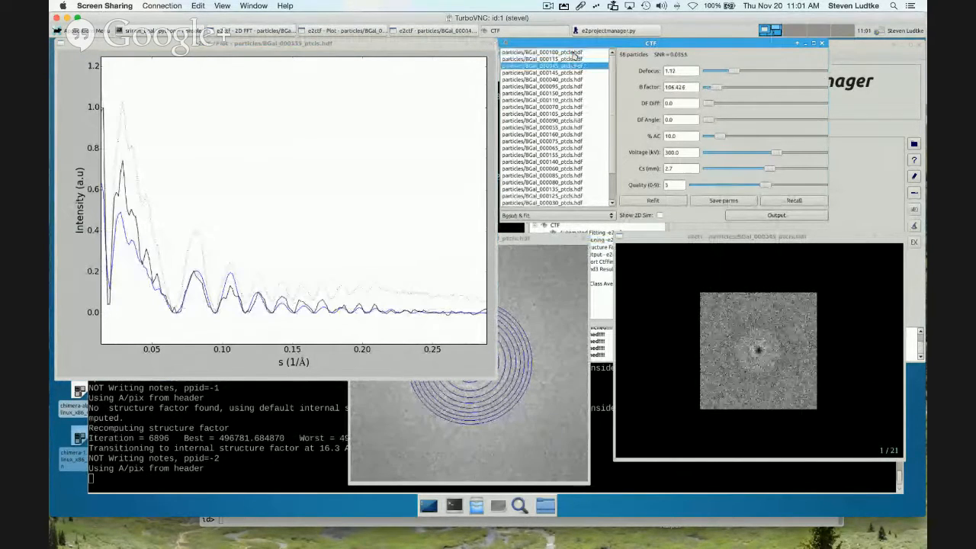
key(Down)
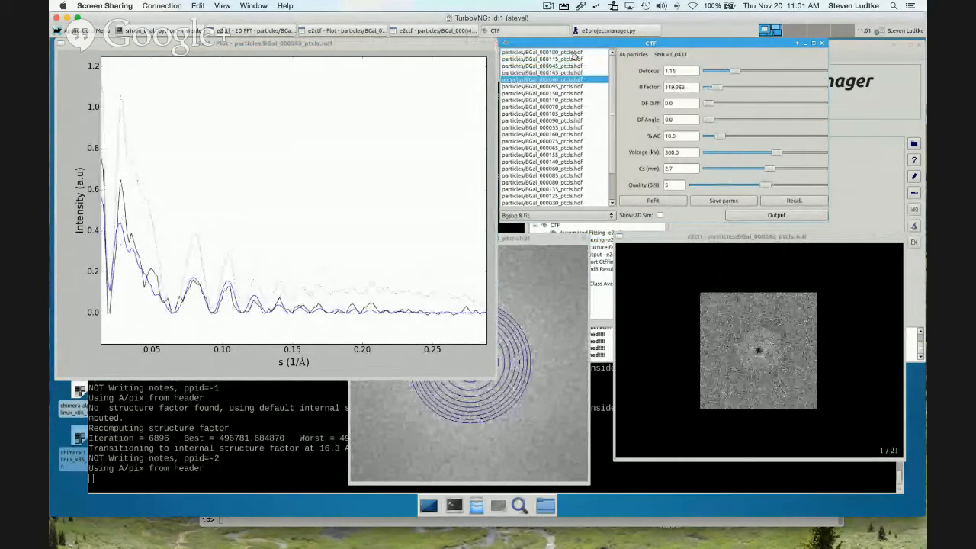
key(Down)
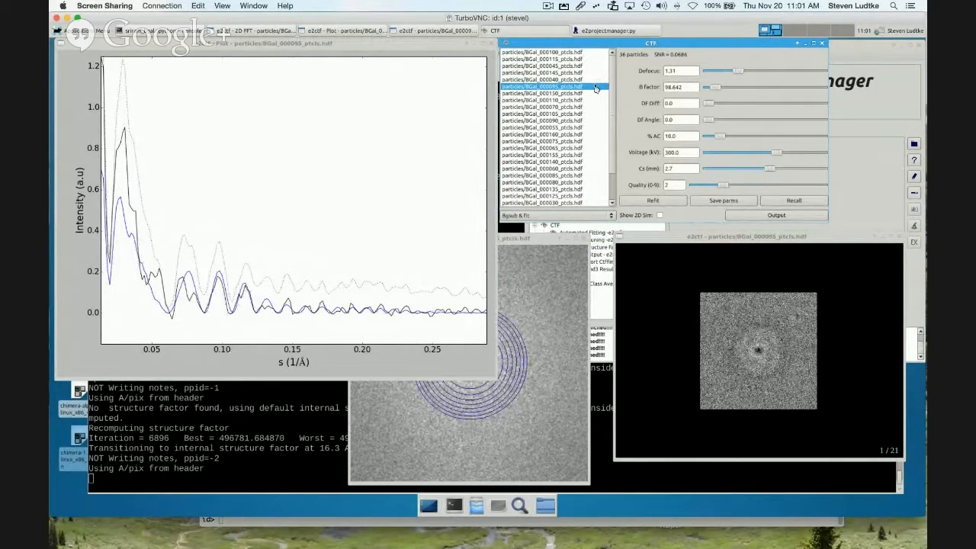
key(Down)
key(Down)
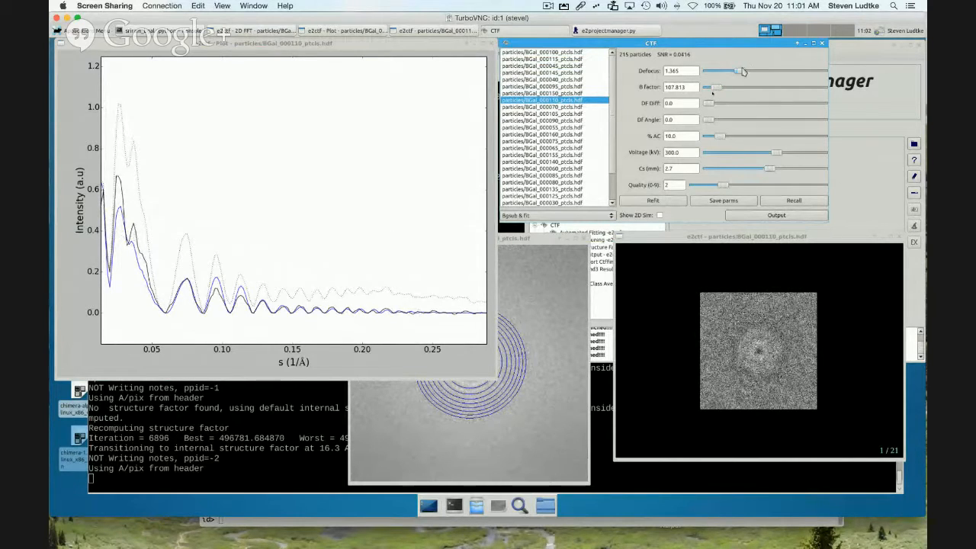
mouse_move(719, 90)
mouse_down()
mouse_move(727, 91)
mouse_move(713, 92)
mouse_up()
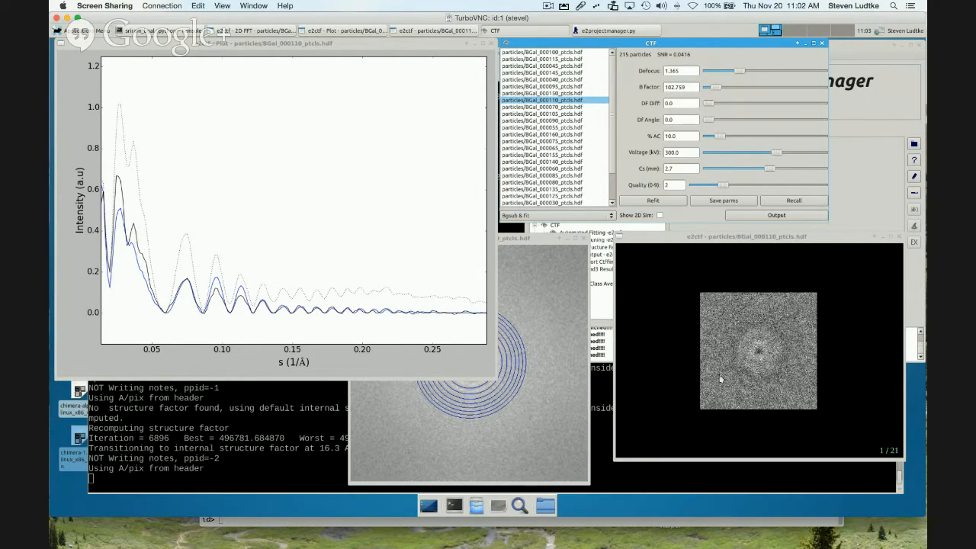
Switch to Google+ Hangouts, dismiss the tip on answering, check the audience questions, and return to the CTF tuning windows
key(ctrl+Right)
key(ctrl+Right)
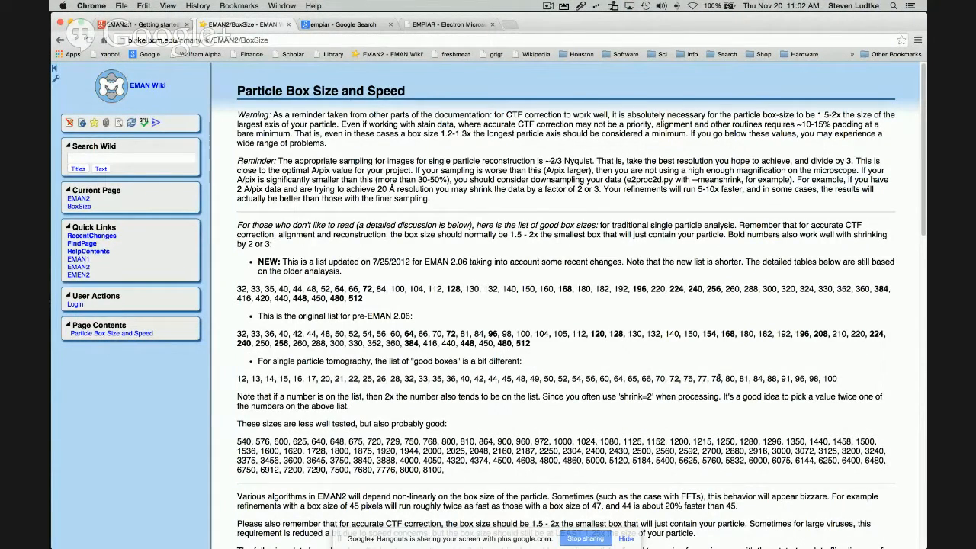
key(ctrl+Up)
click(246, 253)
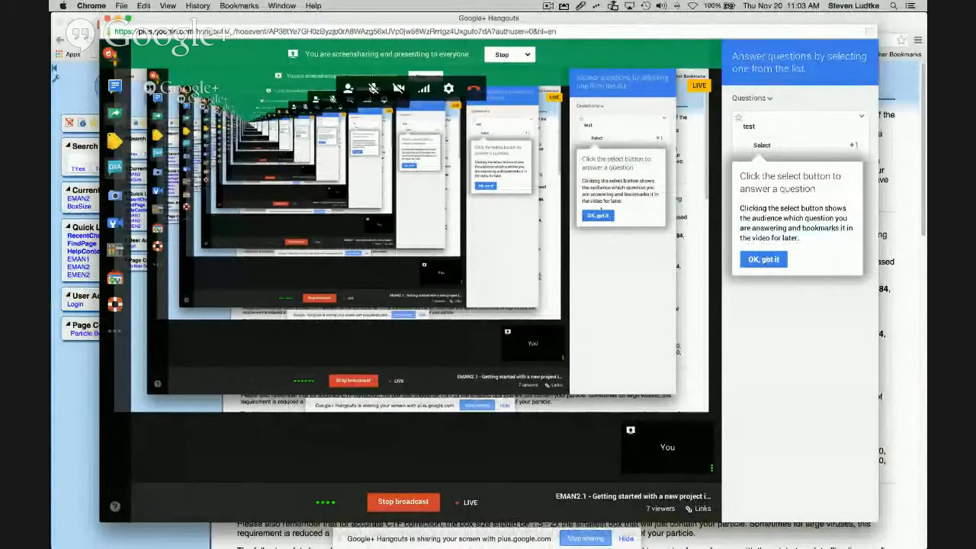
click(763, 260)
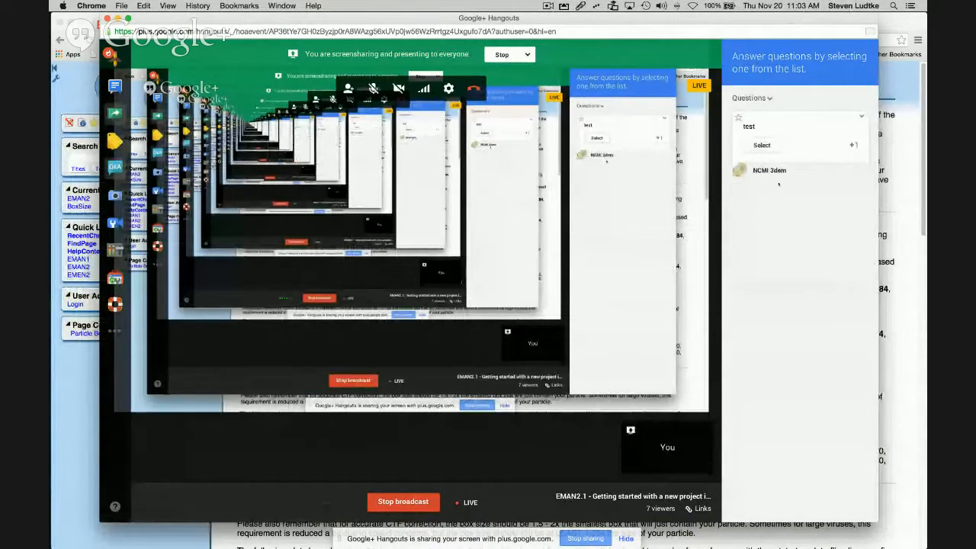
key(ctrl+Left)
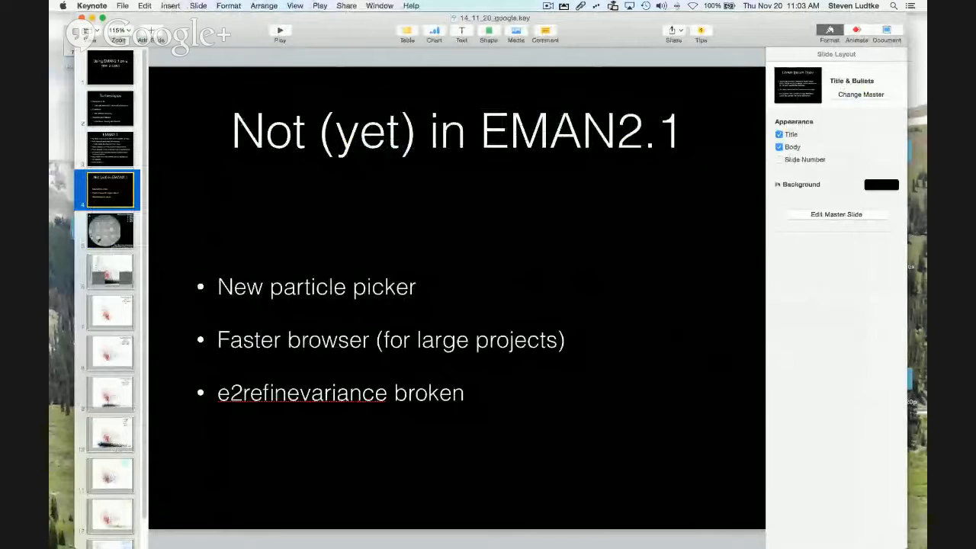
key(ctrl+Left)
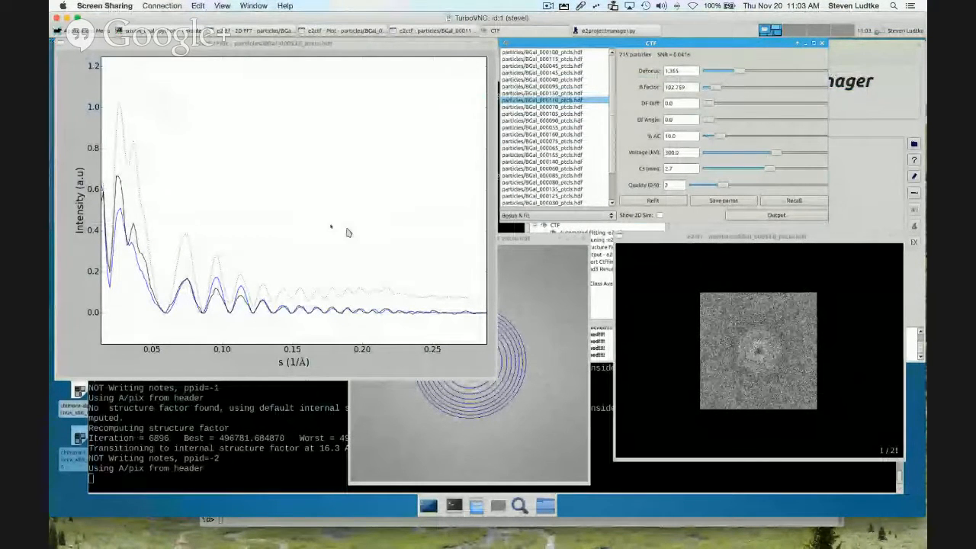
Examine the CTF fits of the listed stacks from BGal_000110 through BGal_000075 and close the CTF tuning window
click(571, 102)
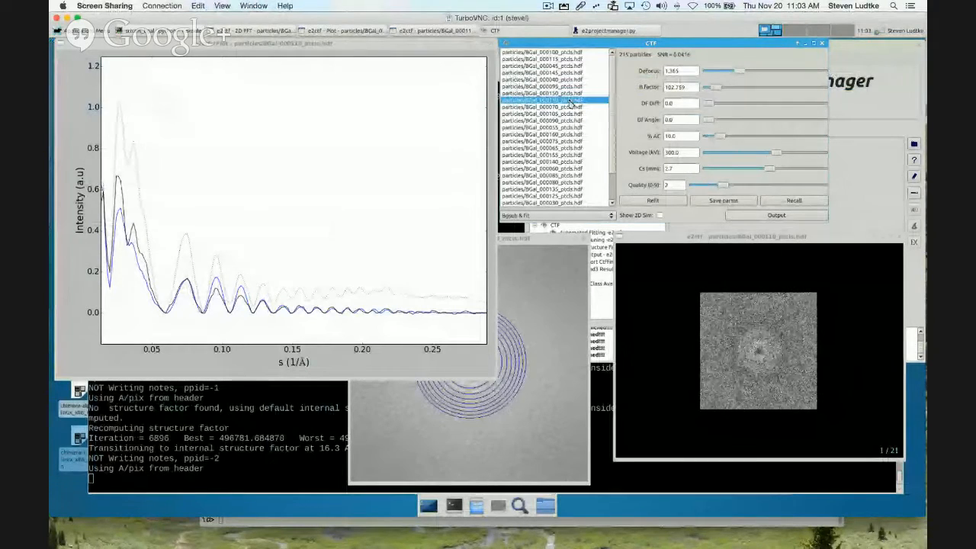
key(Down)
key(Down)
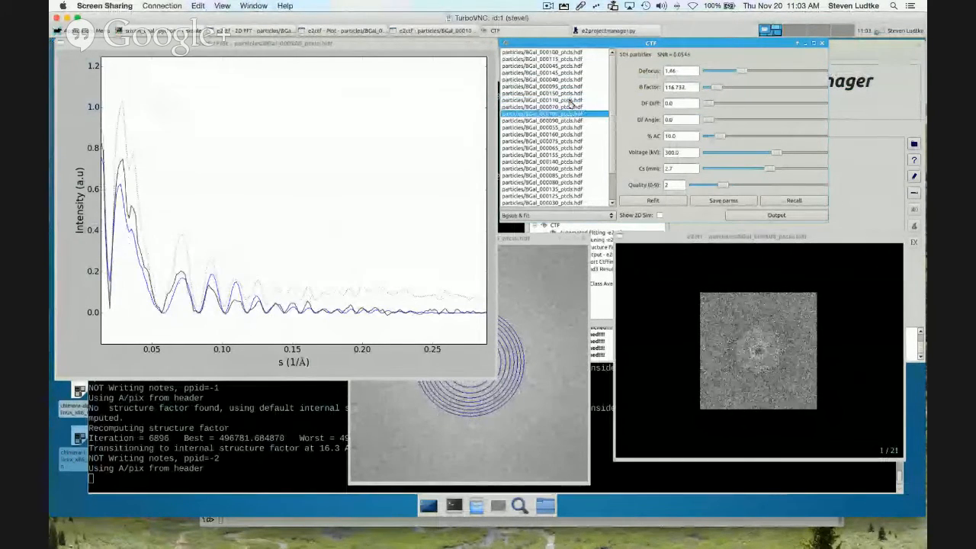
key(Down)
key(Down)
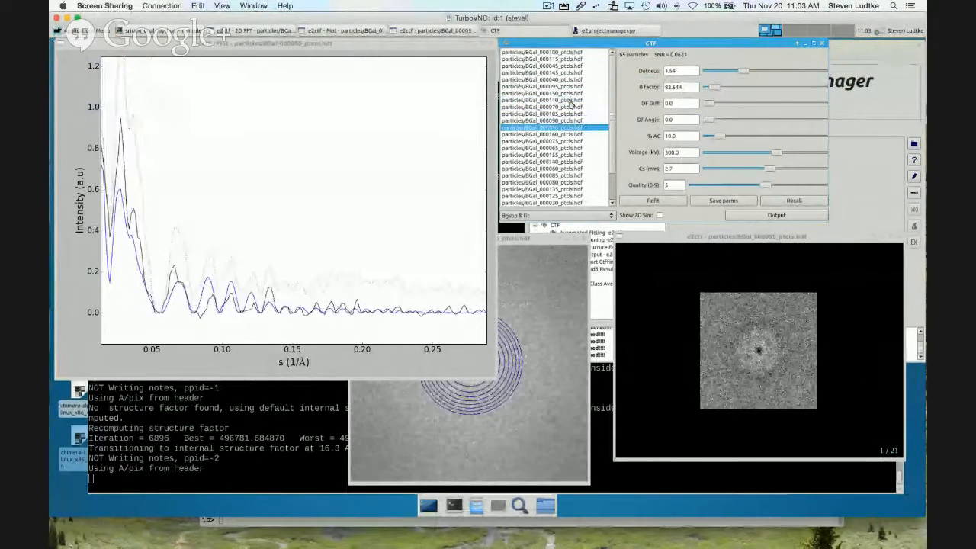
key(Down)
key(Down)
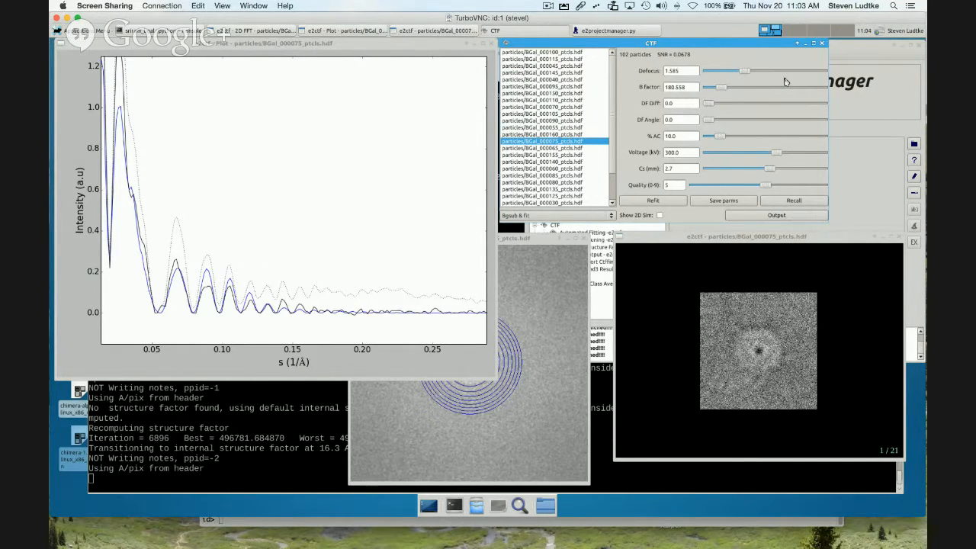
click(824, 47)
Switch to Google+ Hangouts and stop the live broadcast
key(ctrl+Right)
key(ctrl+Right)
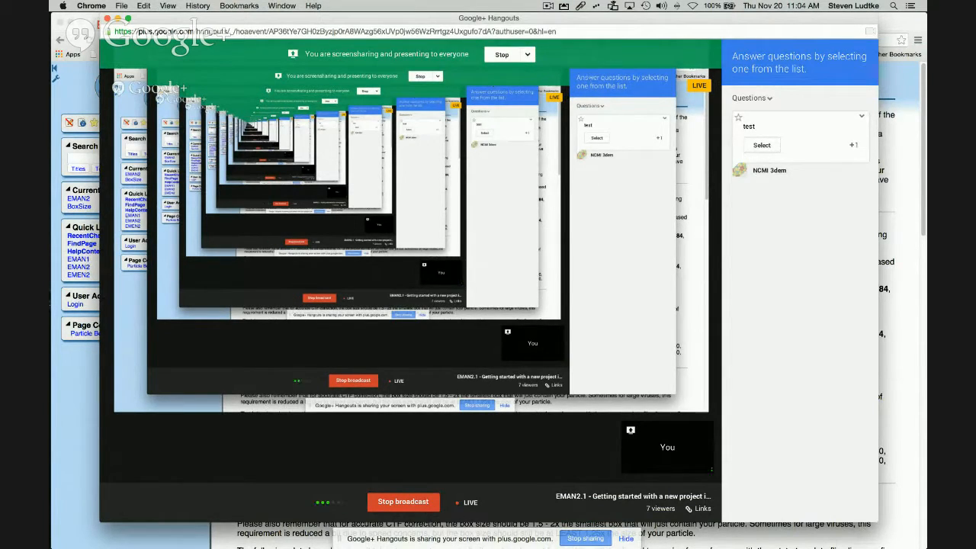
click(404, 503)
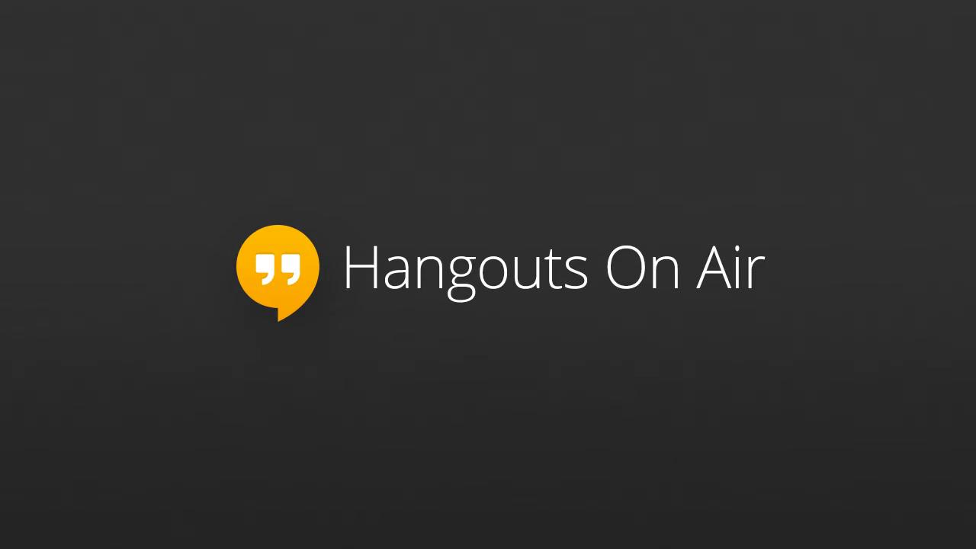